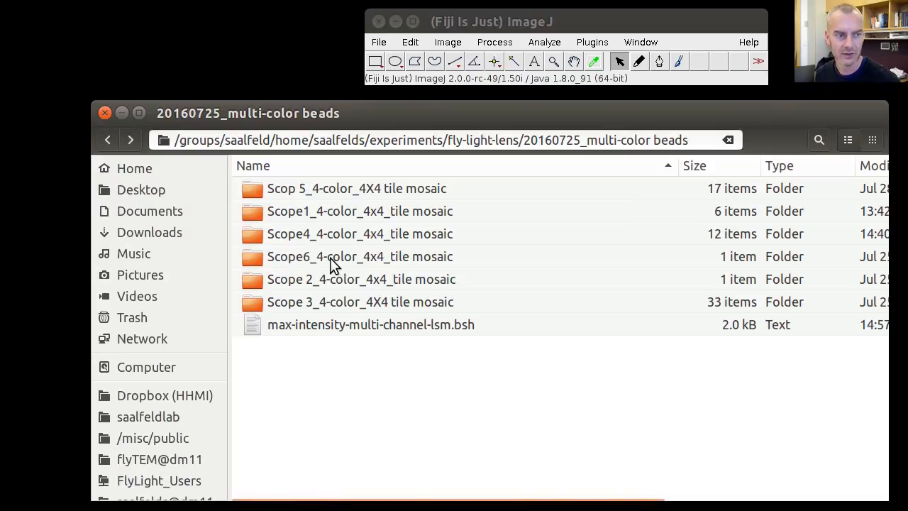
Load the R1_L01.lsm tile from the data_1 folder of Scope6_4-color_4x4_tile mosaic into Fiji
{"action": "double_click", "coordinate": [330, 259]}
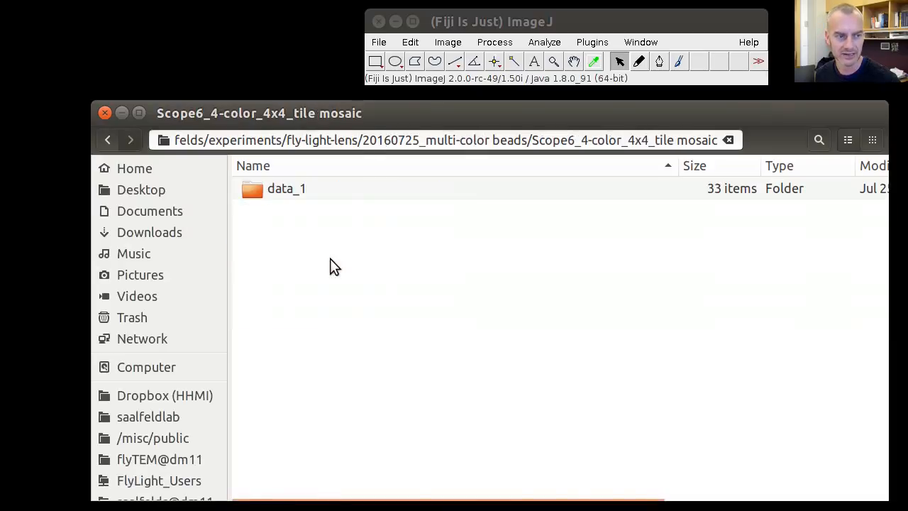
{"action": "double_click", "coordinate": [303, 191]}
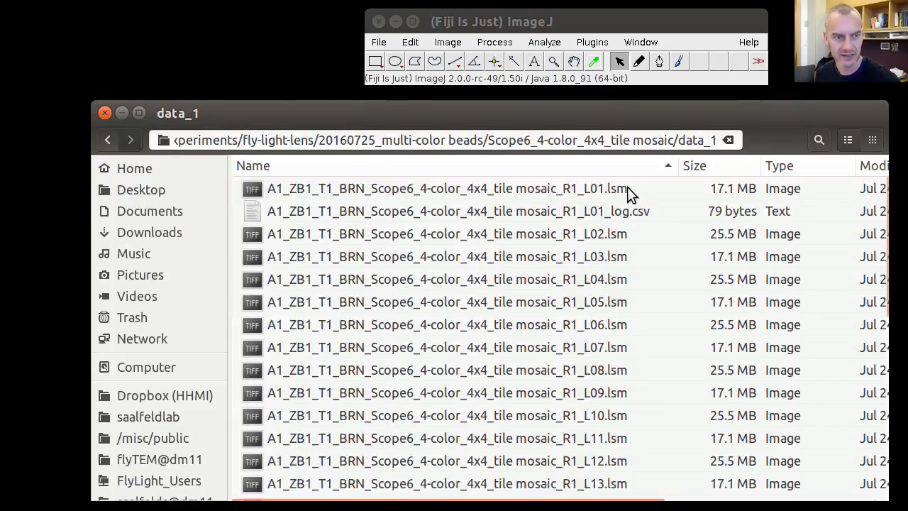
{"action": "left_click_drag", "start_coordinate": [552, 192], "coordinate": [531, 73]}
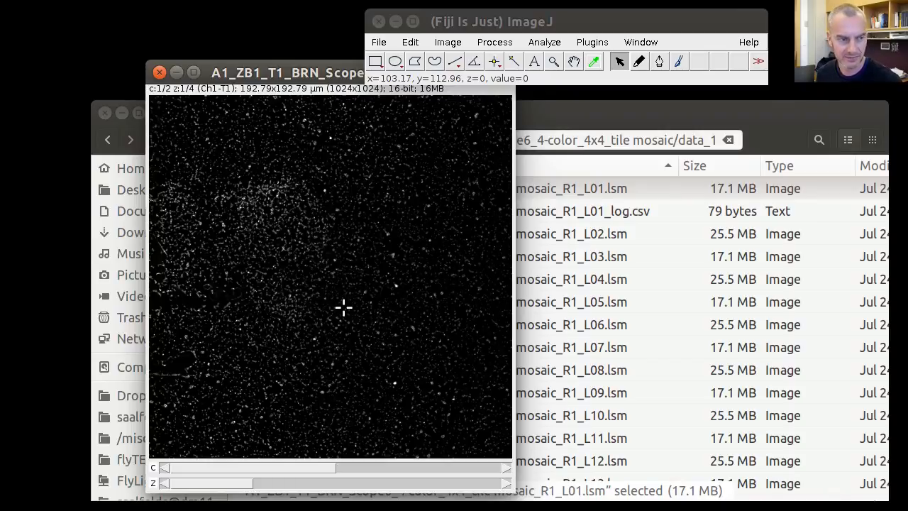
Compare the bead positions in the two channels of the L01 tile by alternating between them at higher magnification
{"action": "key", "text": "Right"}
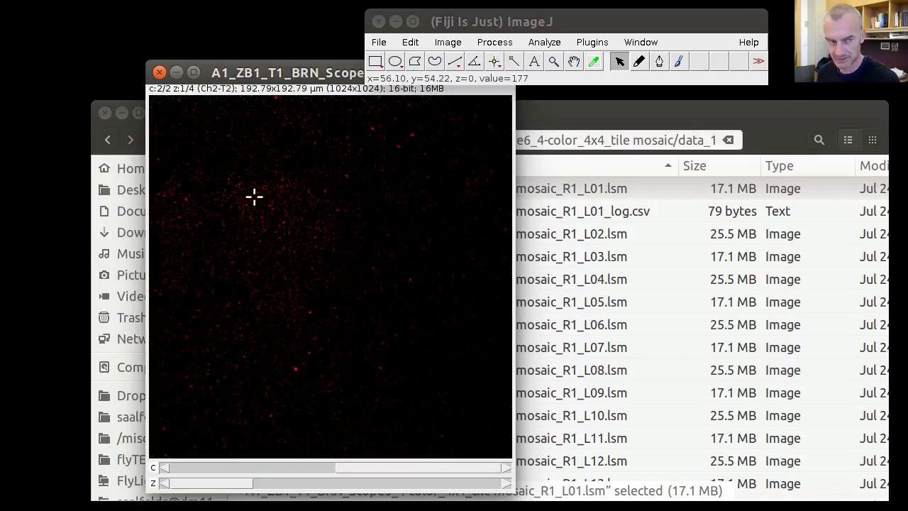
{"action": "key", "text": "plus"}
{"action": "key", "text": "plus"}
{"action": "key", "text": "plus"}
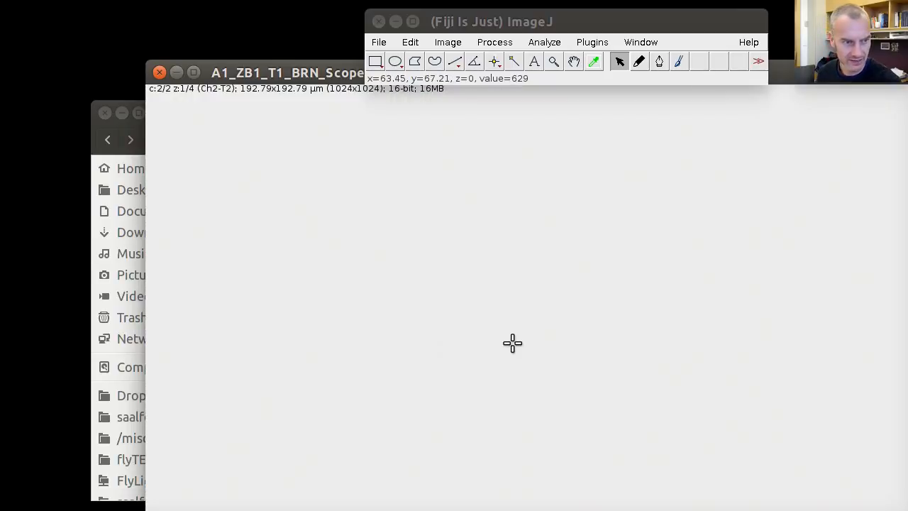
{"action": "key", "text": "plus"}
{"action": "key", "text": "Left"}
{"action": "key", "text": "Right"}
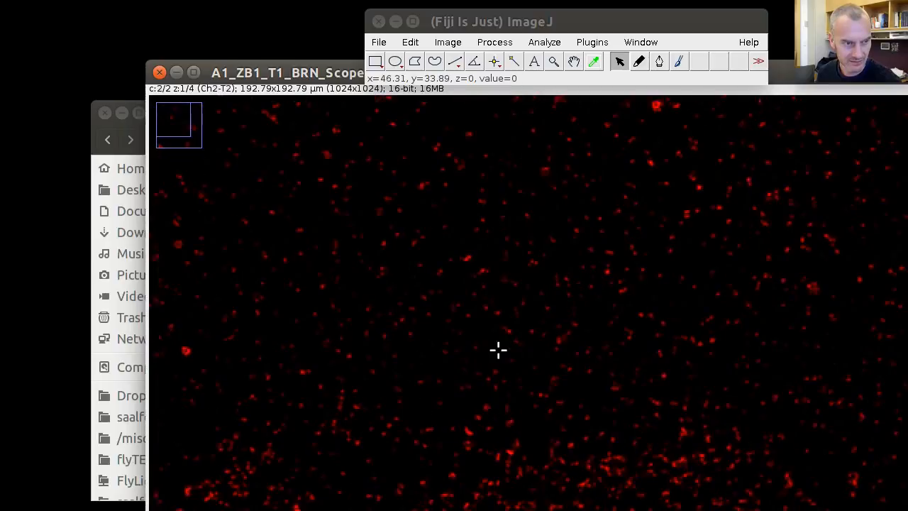
{"action": "key", "text": "Left"}
{"action": "key", "text": "Right"}
{"action": "key", "text": "Left"}
{"action": "key", "text": "Right"}
{"action": "key", "text": "Left"}
{"action": "key", "text": "Right"}
{"action": "key", "text": "Left"}
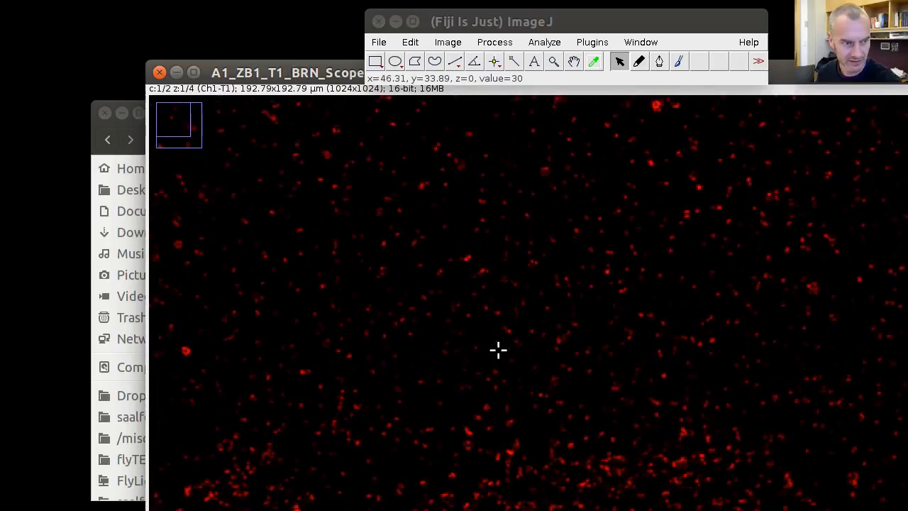
{"action": "key", "text": "Right"}
{"action": "key", "text": "Left"}
{"action": "key", "text": "Right"}
{"action": "key", "text": "Left"}
{"action": "key", "text": "Right"}
{"action": "key", "text": "Left"}
{"action": "key", "text": "Right"}
{"action": "key", "text": "Left"}
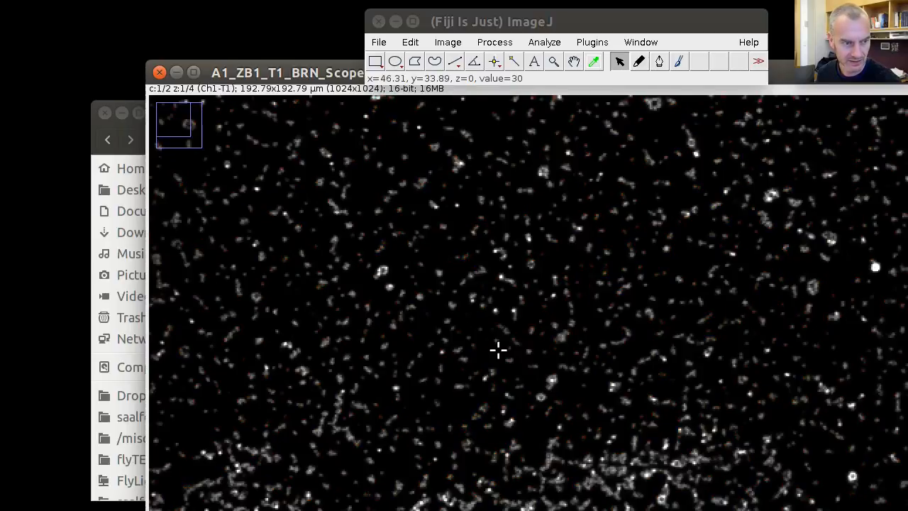
{"action": "key", "text": "Right"}
{"action": "key", "text": "Left"}
{"action": "key", "text": "Right"}
{"action": "key", "text": "minus"}
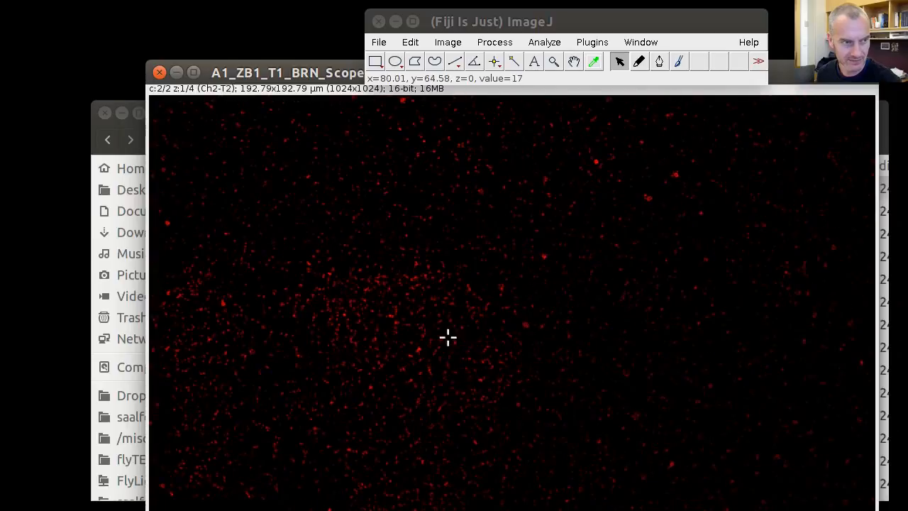
{"action": "key", "text": "minus"}
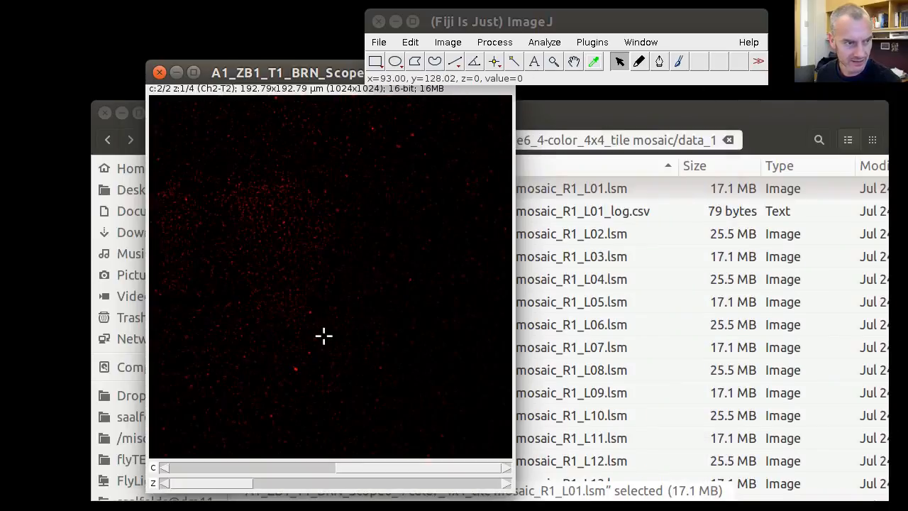
{"action": "key", "text": "minus"}
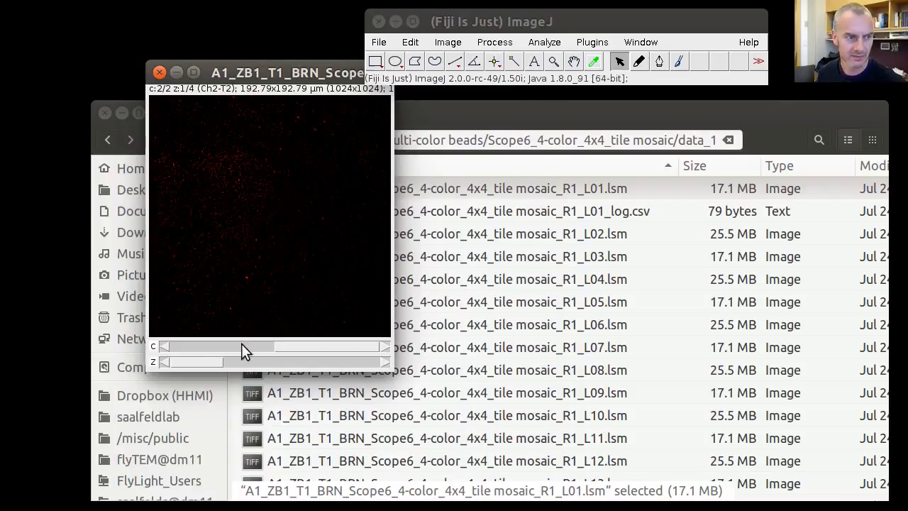
Check the L01 tile's z slices and first channel, and close the image
{"action": "mouse_move", "coordinate": [200, 362]}
{"action": "left_mouse_down"}
{"action": "mouse_move", "coordinate": [383, 361]}
{"action": "mouse_move", "coordinate": [186, 362]}
{"action": "left_mouse_up"}
{"action": "scroll", "coordinate": [272, 298], "scroll_direction": "up", "scroll_amount": 1}
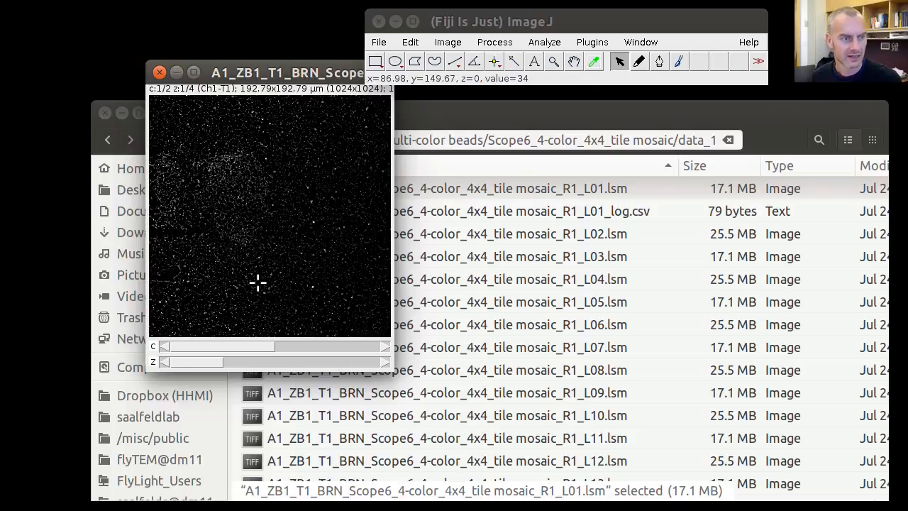
{"action": "left_click_drag", "start_coordinate": [160, 77], "coordinate": [59, 58]}
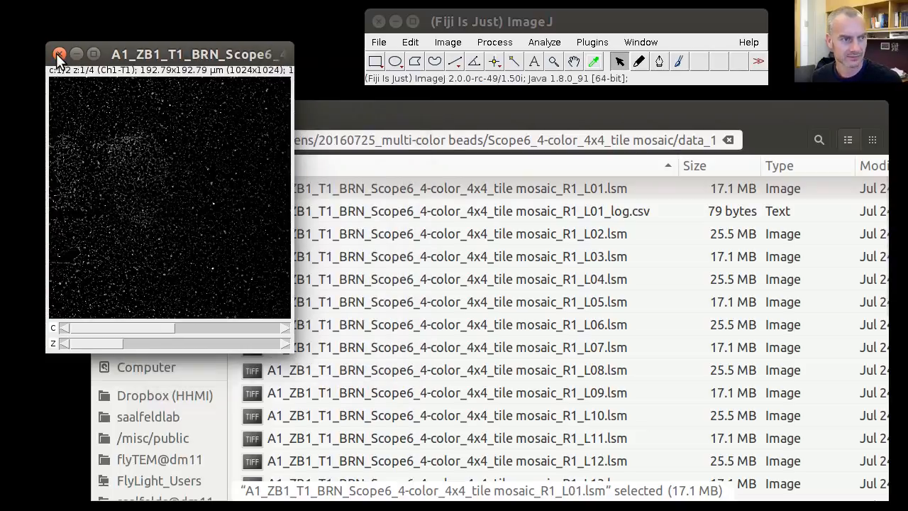
{"action": "left_click", "coordinate": [59, 54]}
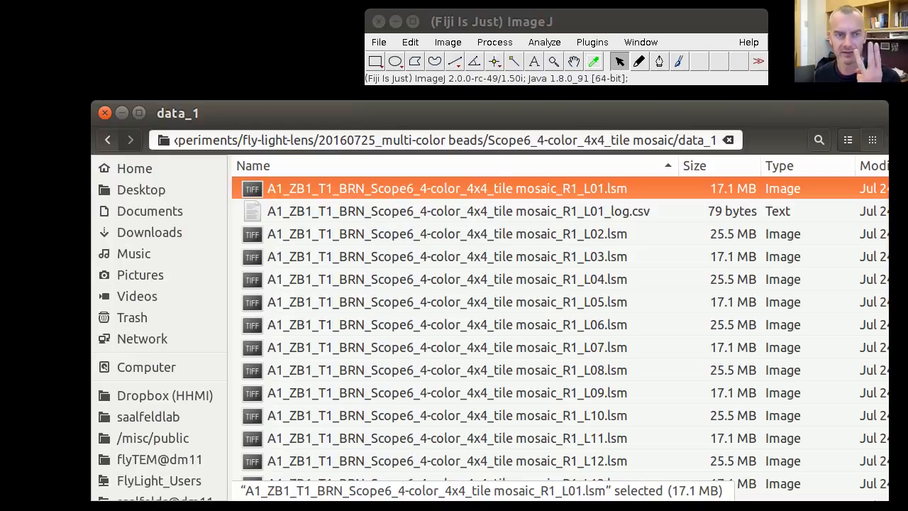
Load the R1_L02.lsm tile from the data_1 folder into Fiji and shrink its view to fit the screen
{"action": "key", "text": "alt+Tab"}
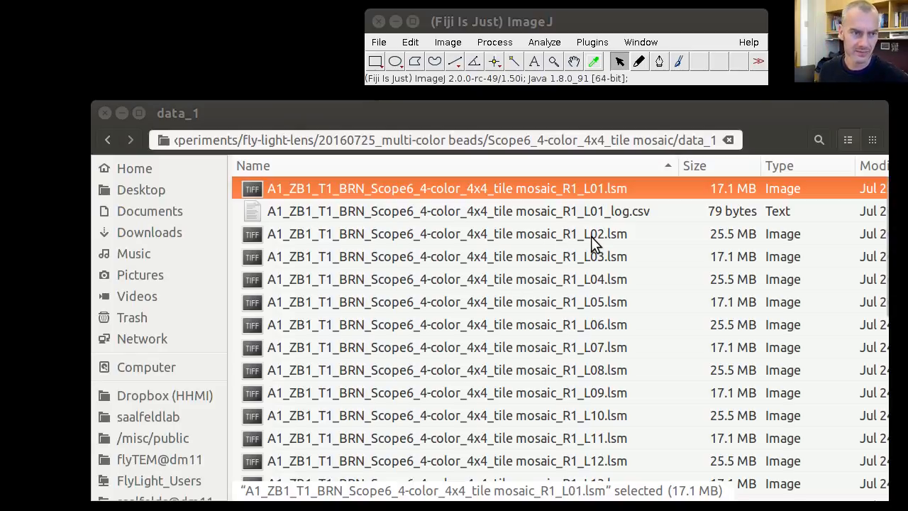
{"action": "left_click", "coordinate": [561, 235]}
{"action": "left_click_drag", "start_coordinate": [571, 229], "coordinate": [511, 68]}
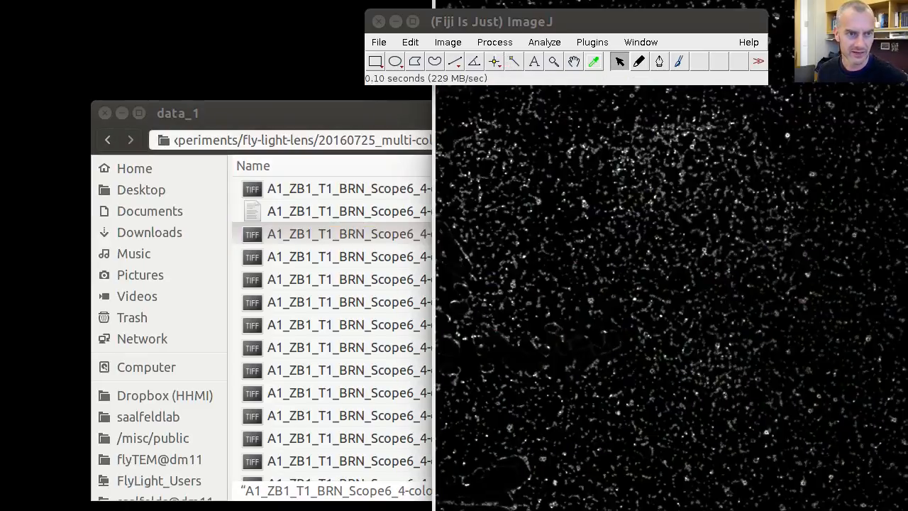
{"action": "left_click_drag", "start_coordinate": [907, 0], "coordinate": [599, 57]}
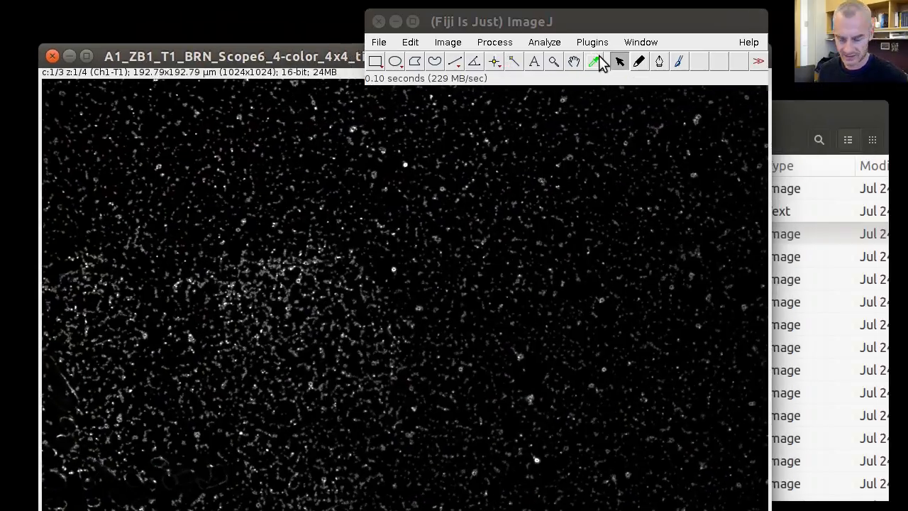
{"action": "key", "text": "minus"}
{"action": "key", "text": "minus"}
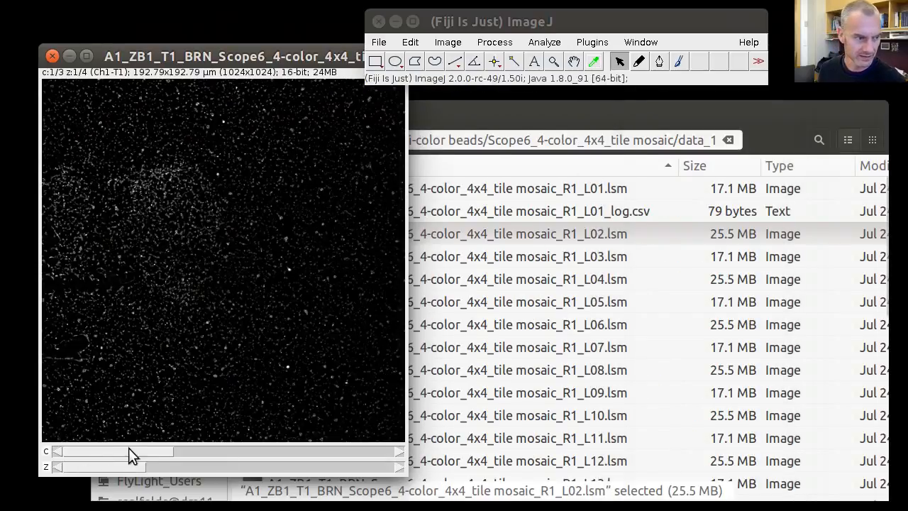
Look through the three channels of the L02 tile and close the image
{"action": "scroll", "coordinate": [176, 401], "scroll_direction": "down", "scroll_amount": 1}
{"action": "scroll", "coordinate": [177, 401], "scroll_direction": "down", "scroll_amount": 1}
{"action": "scroll", "coordinate": [177, 400], "scroll_direction": "up", "scroll_amount": 2}
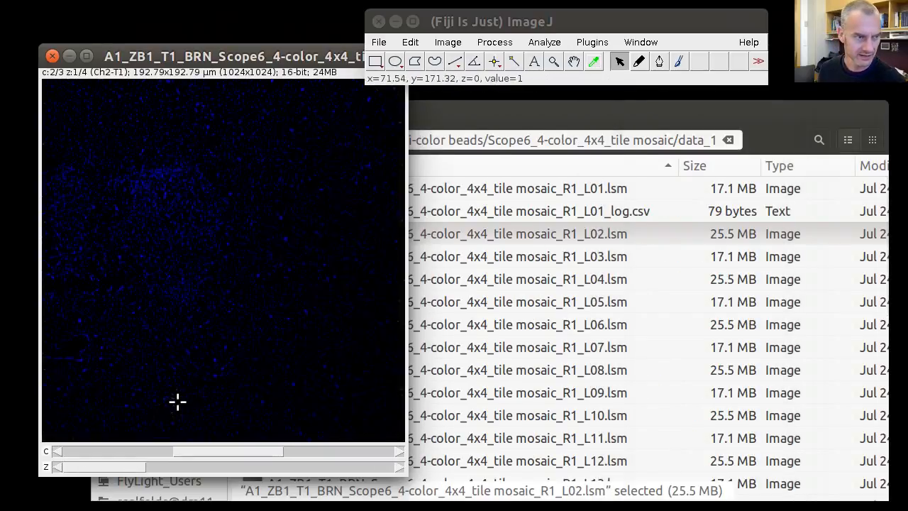
{"action": "left_click", "coordinate": [52, 55]}
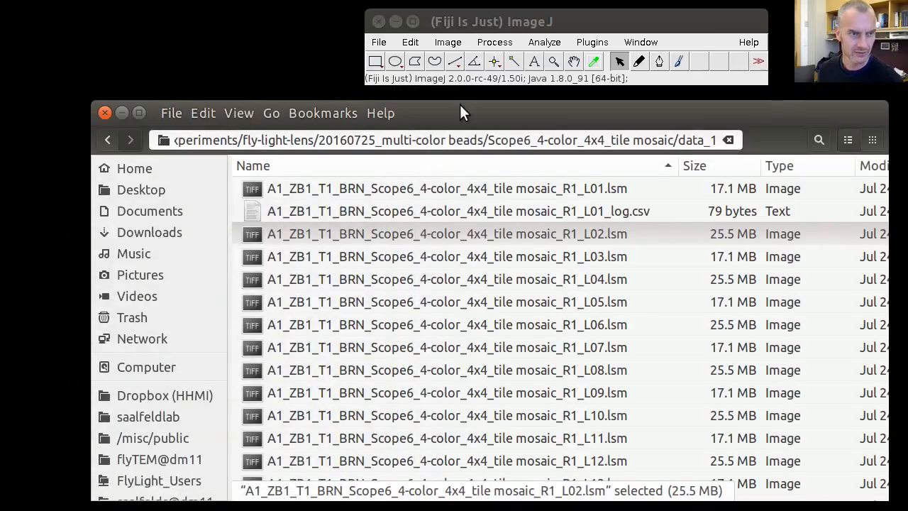
Open Fiji's script editor and load the recent script max-intensity-multi-channel-lsm.bsh
{"action": "left_click", "coordinate": [379, 42]}
{"action": "mouse_move", "coordinate": [392, 56]}
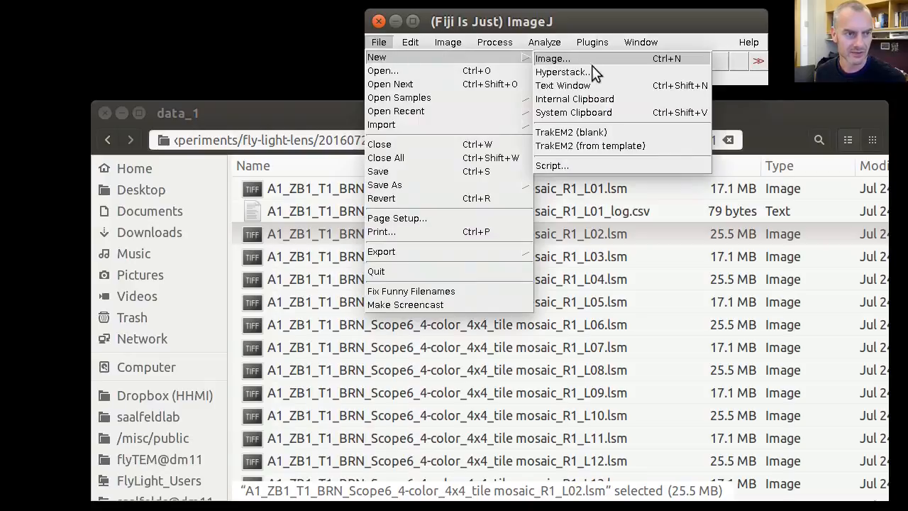
{"action": "left_click", "coordinate": [567, 166]}
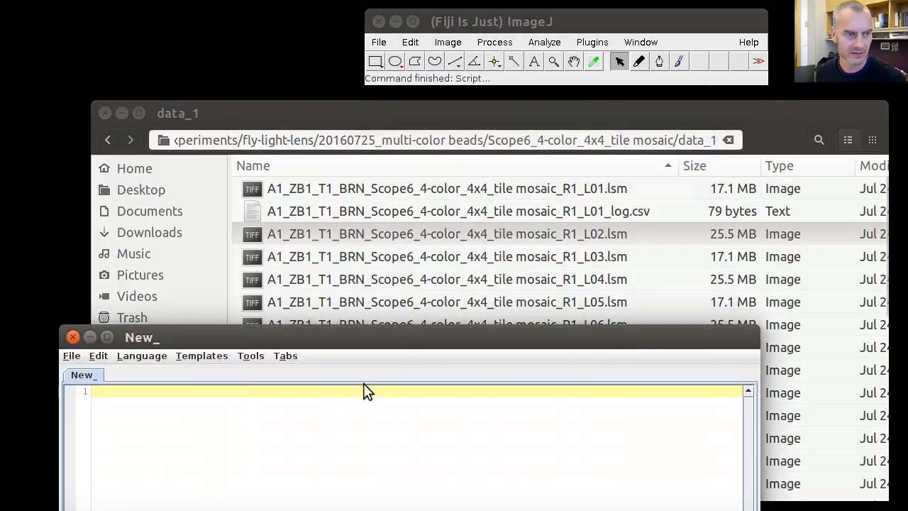
{"action": "left_click_drag", "start_coordinate": [393, 341], "coordinate": [433, 76]}
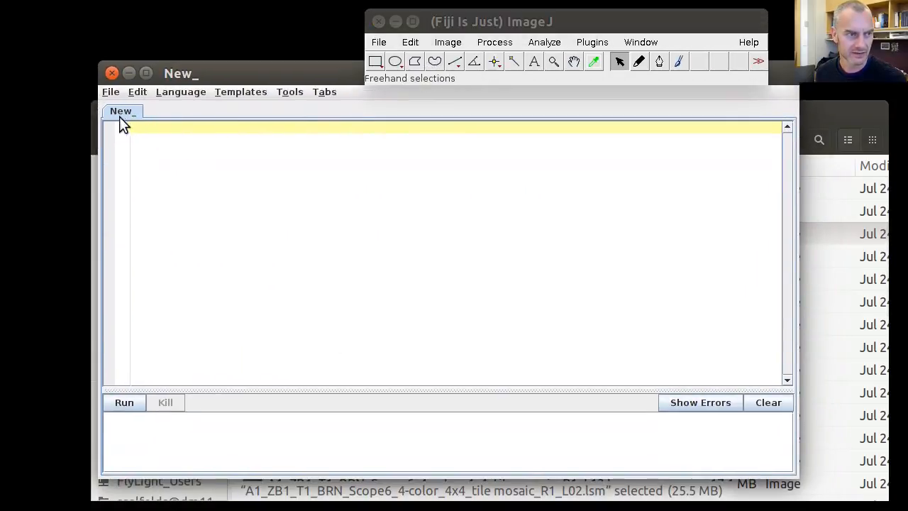
{"action": "left_click", "coordinate": [112, 92]}
{"action": "mouse_move", "coordinate": [142, 129]}
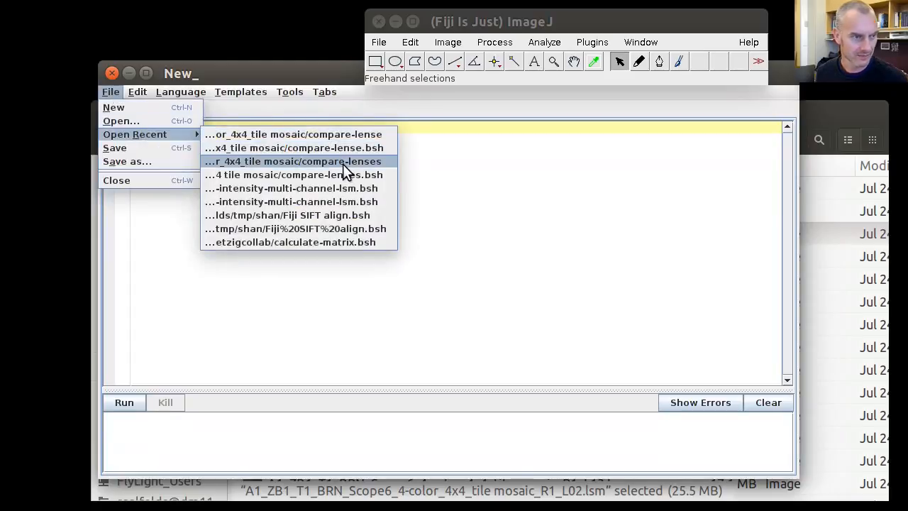
{"action": "left_click", "coordinate": [299, 188]}
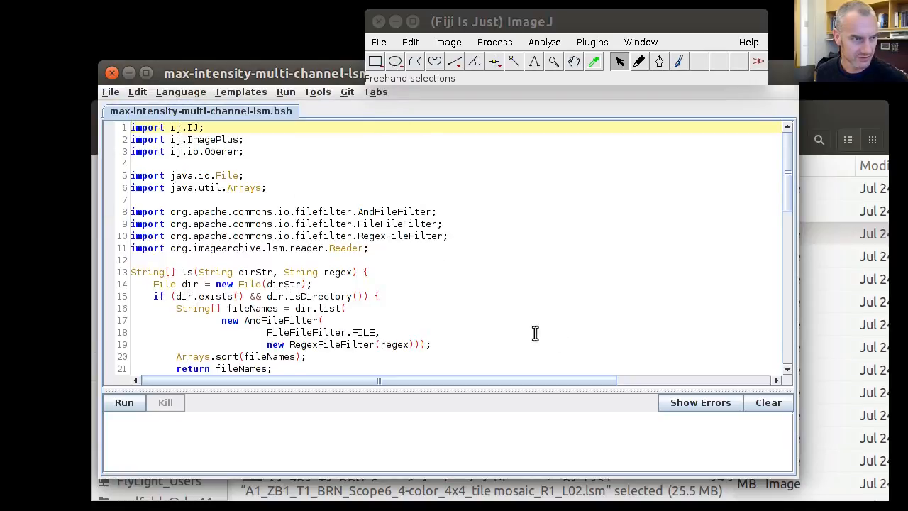
Clear the folder path between the quotes of the active String dir declaration on line 41
{"action": "scroll", "coordinate": [472, 312], "scroll_direction": "down", "scroll_amount": 5}
{"action": "scroll", "coordinate": [472, 313], "scroll_direction": "down", "scroll_amount": 6}
{"action": "left_click", "coordinate": [233, 210]}
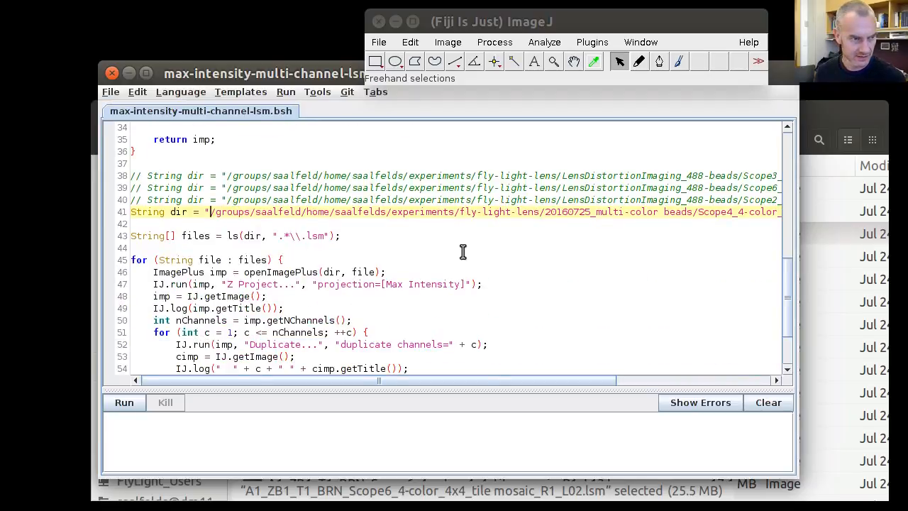
{"action": "key", "text": "shift+End"}
{"action": "key", "text": "shift+Left"}
{"action": "key", "text": "shift+Left"}
{"action": "key", "text": "BackSpace"}
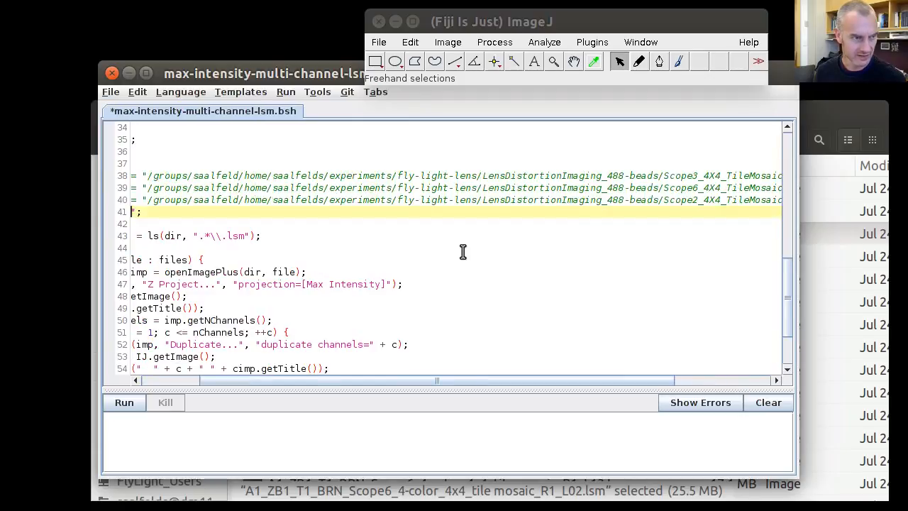
Copy the open folder's full path into the empty dir string on line 41, ending in "Scope6_4-color_4x4_tile mosaic/data_1/"
{"action": "left_click", "coordinate": [850, 112]}
{"action": "left_click", "coordinate": [591, 140]}
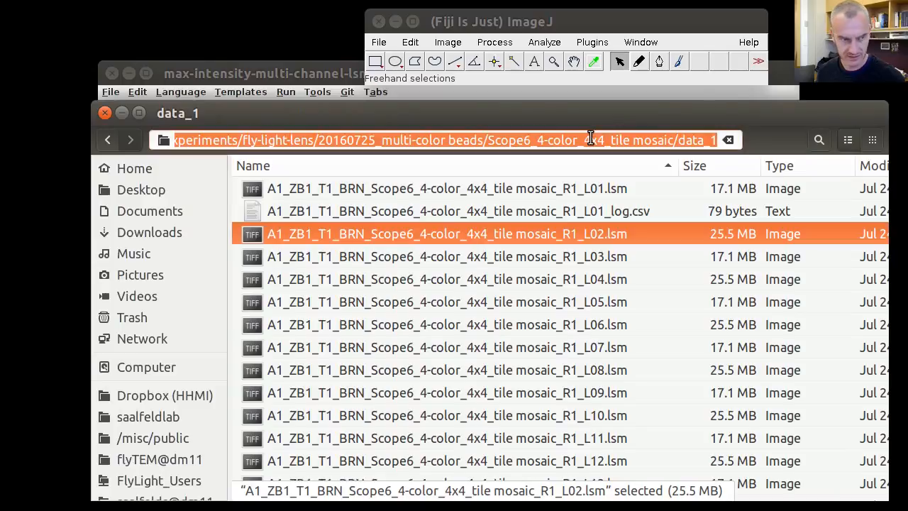
{"action": "left_click_drag", "start_coordinate": [310, 115], "coordinate": [450, 119]}
{"action": "left_click", "coordinate": [171, 222]}
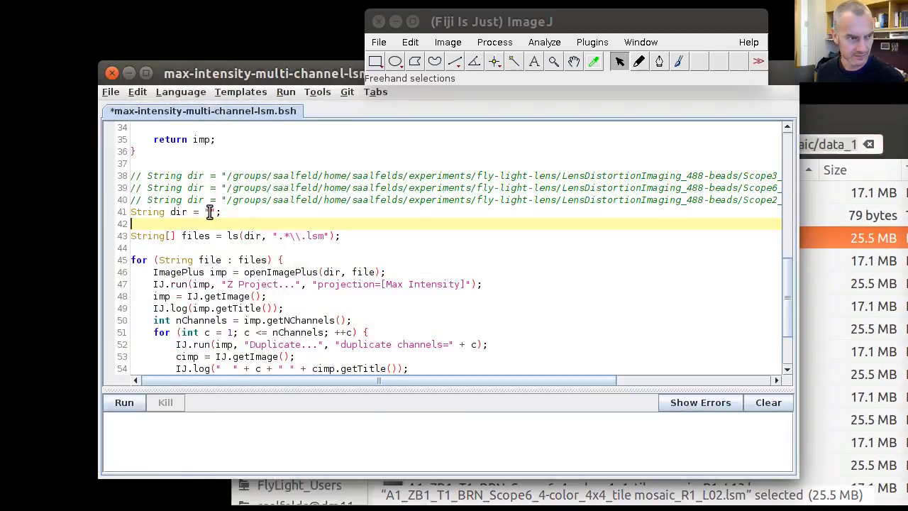
{"action": "left_click", "coordinate": [209, 213]}
{"action": "type", "text": "/groups/saalfeld/home/saalfelds/experiments/fly-light-lens/20160725_multi-color beads/Scope6_4-color_4x4_tile mosaic/data_1"}
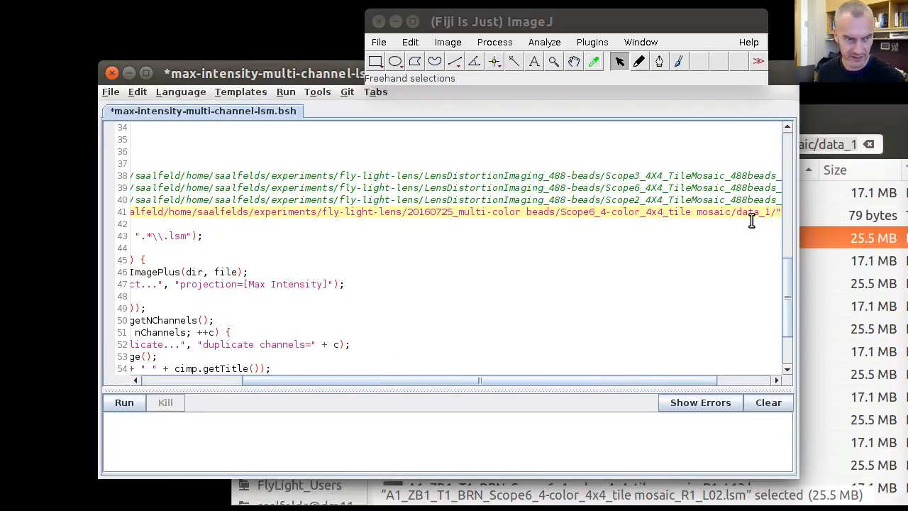
{"action": "scroll", "coordinate": [423, 378], "scroll_direction": "left", "scroll_amount": 5}
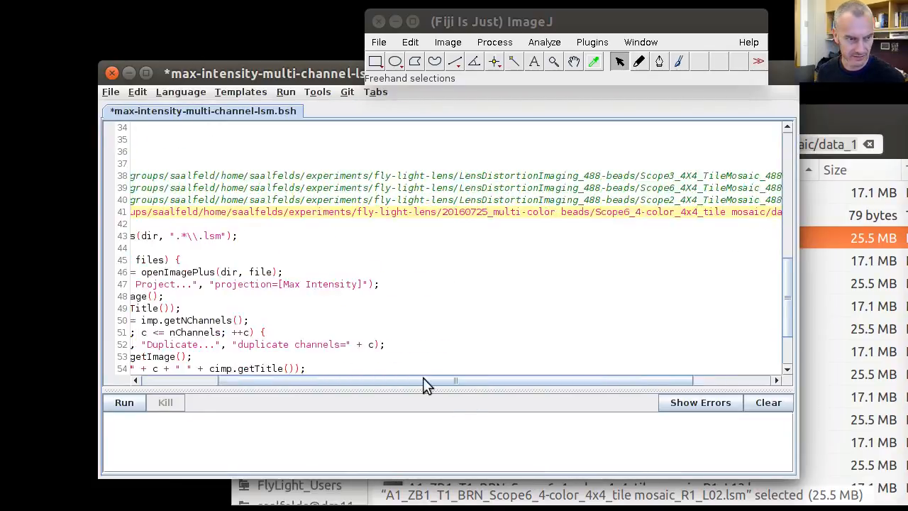
Run the max-intensity script on the Scope6 tiles and check the data_1 folder for the exported per-channel TIFF files
{"action": "left_click_drag", "start_coordinate": [841, 124], "coordinate": [665, 129]}
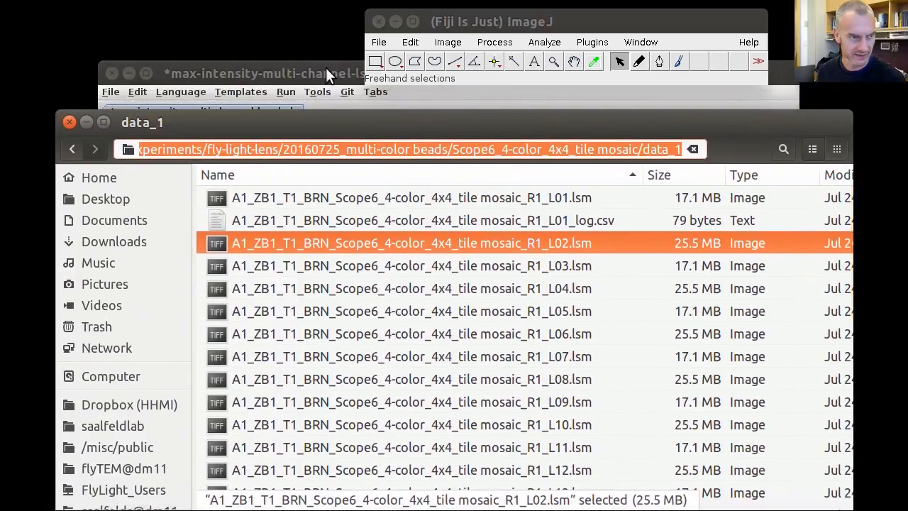
{"action": "left_click", "coordinate": [326, 69]}
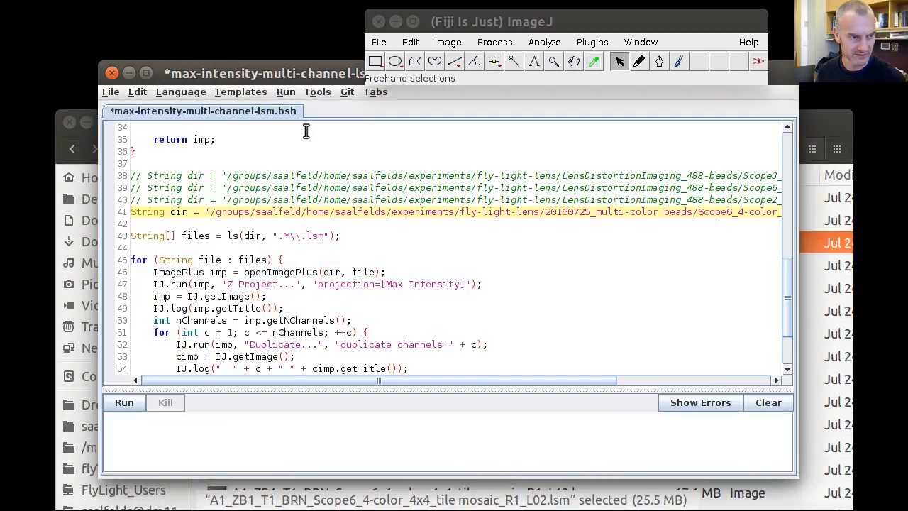
{"action": "left_click", "coordinate": [123, 404]}
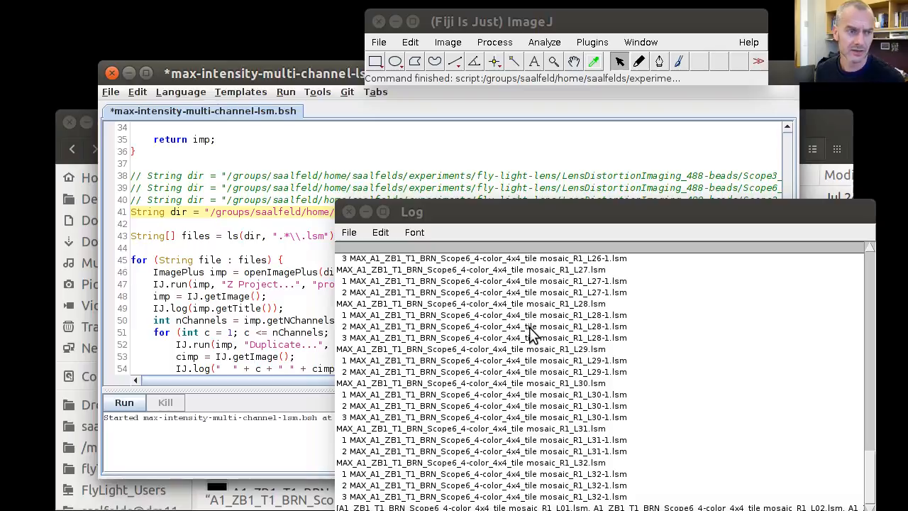
{"action": "left_click", "coordinate": [840, 125]}
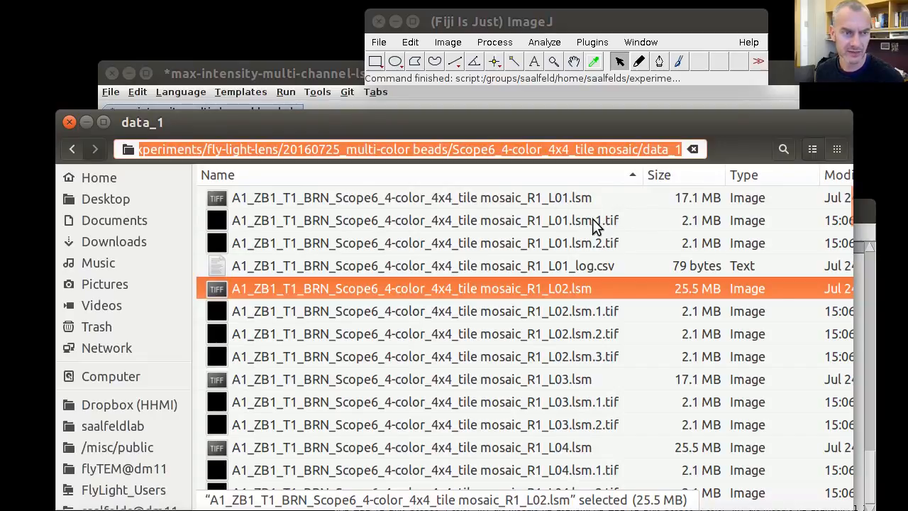
View the exported projection A1_ZB1_T1_BRN_Scope6_4-color_4x4_tile mosaic_R1_L01.lsm.1.tif zoomed out, and close it
{"action": "double_click", "coordinate": [593, 220]}
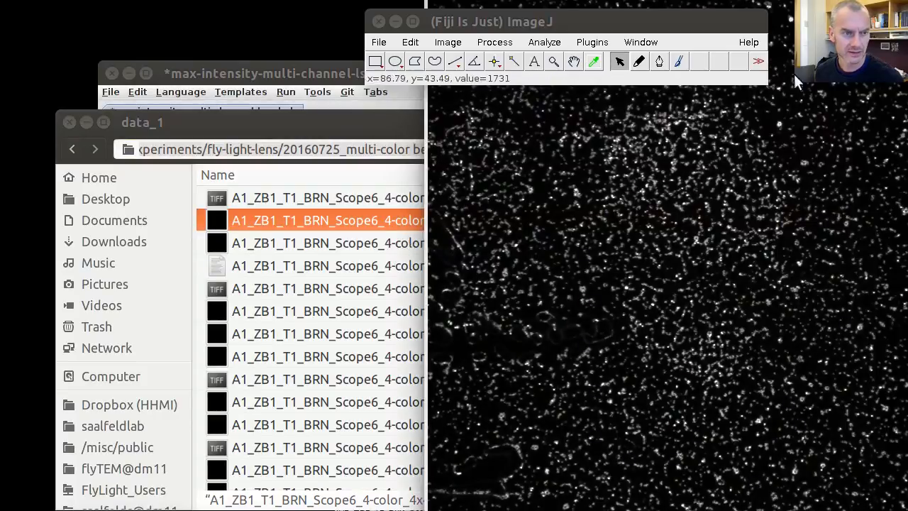
{"action": "key", "text": "minus"}
{"action": "key", "text": "minus"}
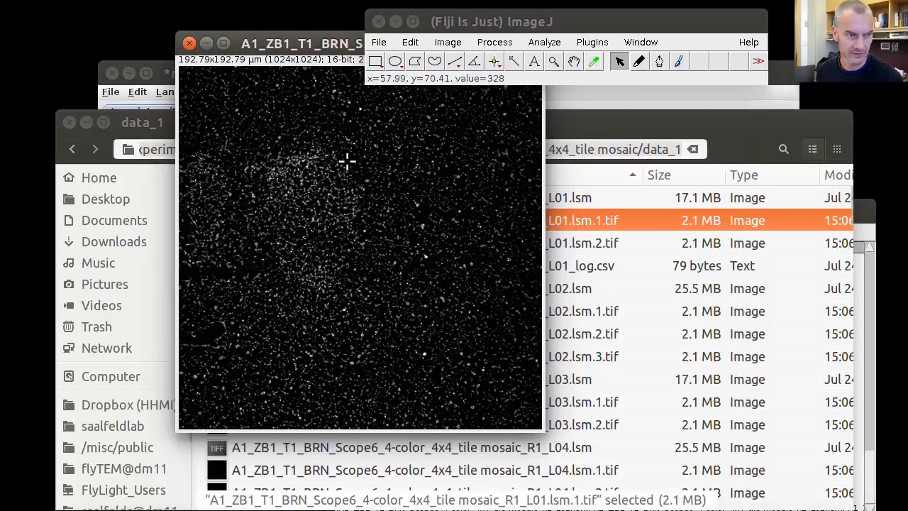
{"action": "left_click", "coordinate": [190, 44]}
Create a blank TrakEM2 project with the folder "Scope6_4-color_4x4_tile mosaic" as its storage folder
{"action": "left_click", "coordinate": [376, 42]}
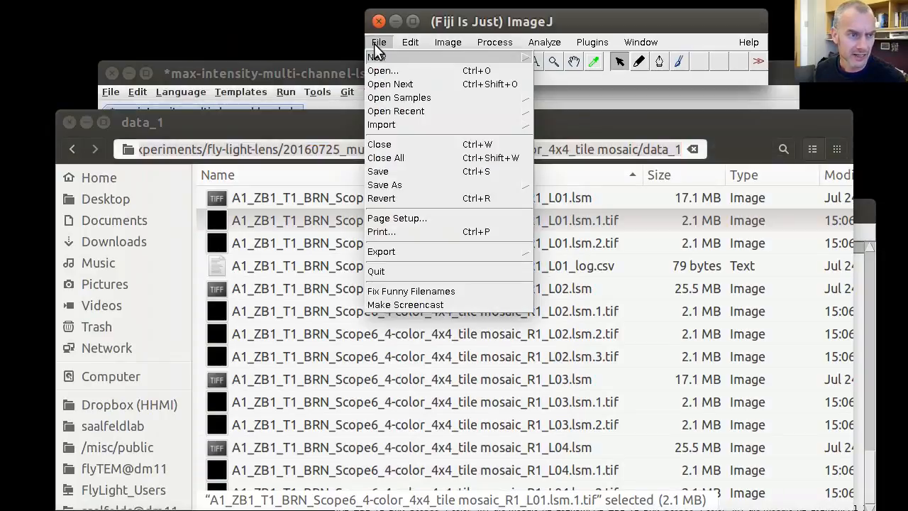
{"action": "mouse_move", "coordinate": [388, 56]}
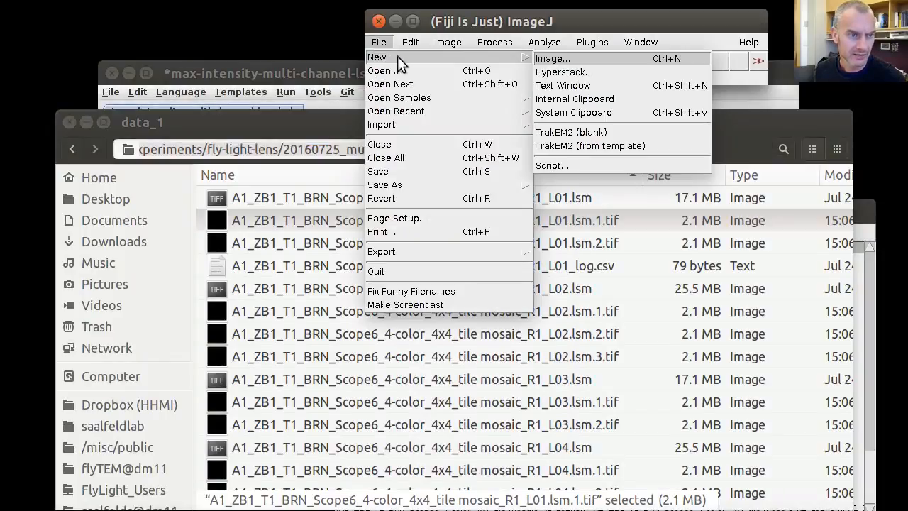
{"action": "left_click", "coordinate": [568, 132]}
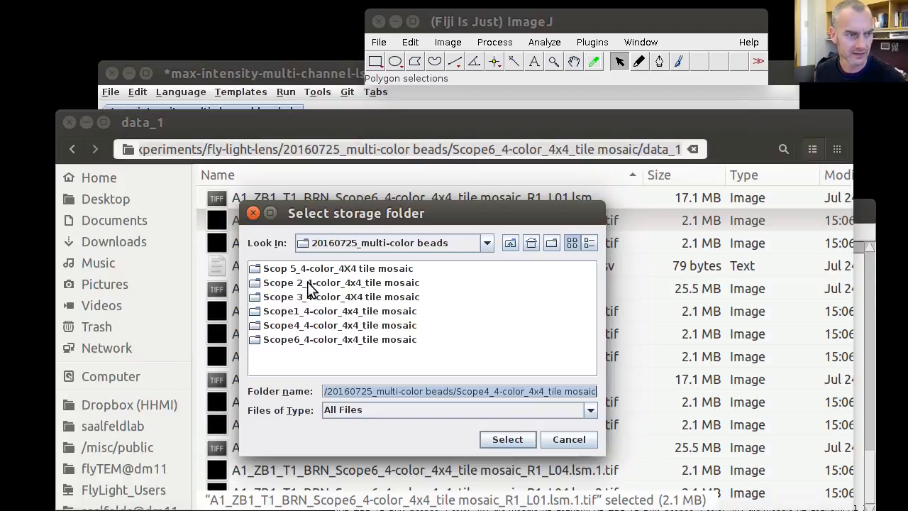
{"action": "double_click", "coordinate": [290, 341]}
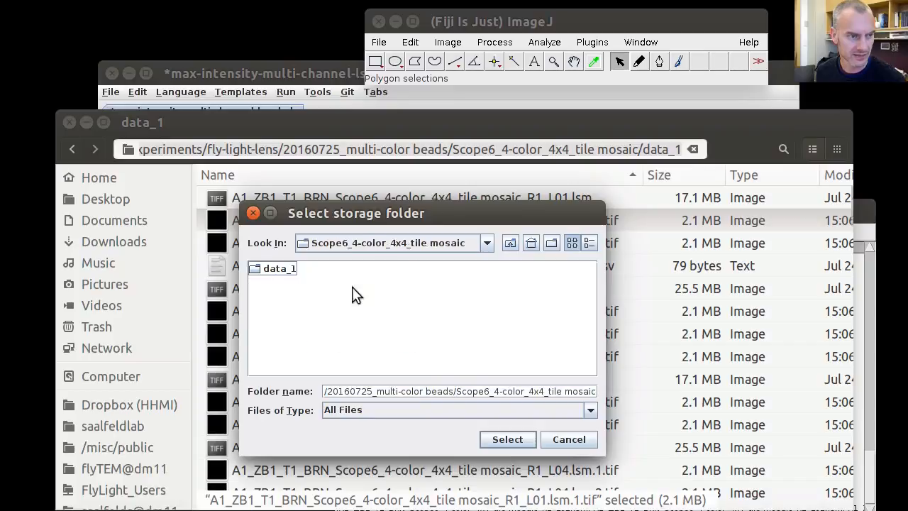
{"action": "left_click", "coordinate": [518, 441]}
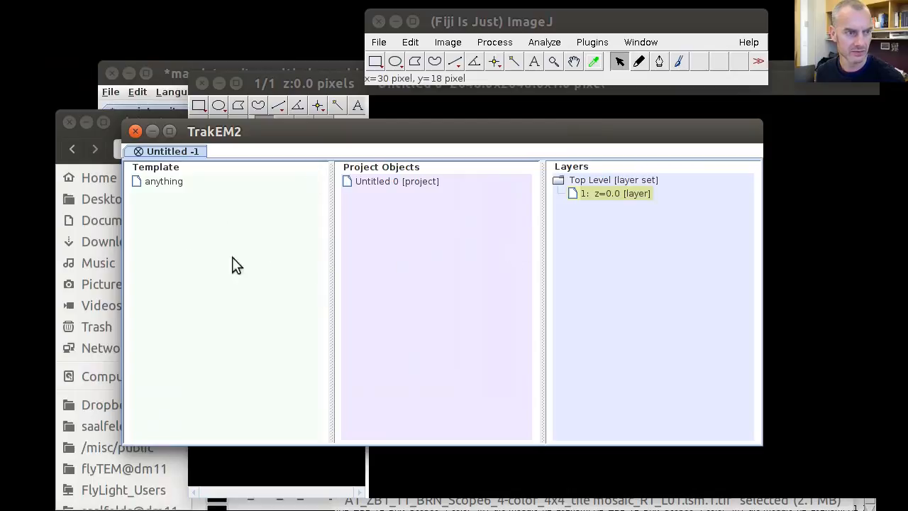
Add many new layers to the Top Level layer set: first Z 0.000, thickness 1.000, 5 layers, skipping existing ones
{"action": "left_click", "coordinate": [596, 179]}
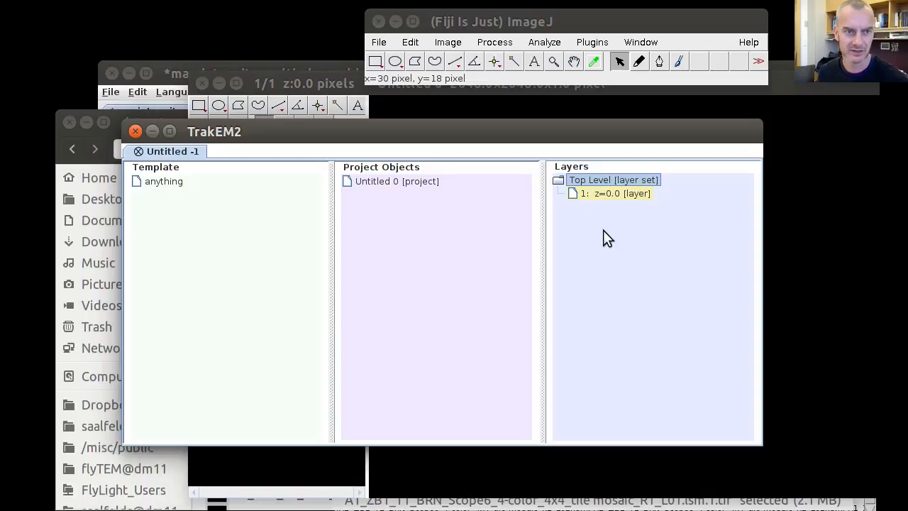
{"action": "right_click", "coordinate": [590, 183]}
{"action": "mouse_move", "coordinate": [624, 189]}
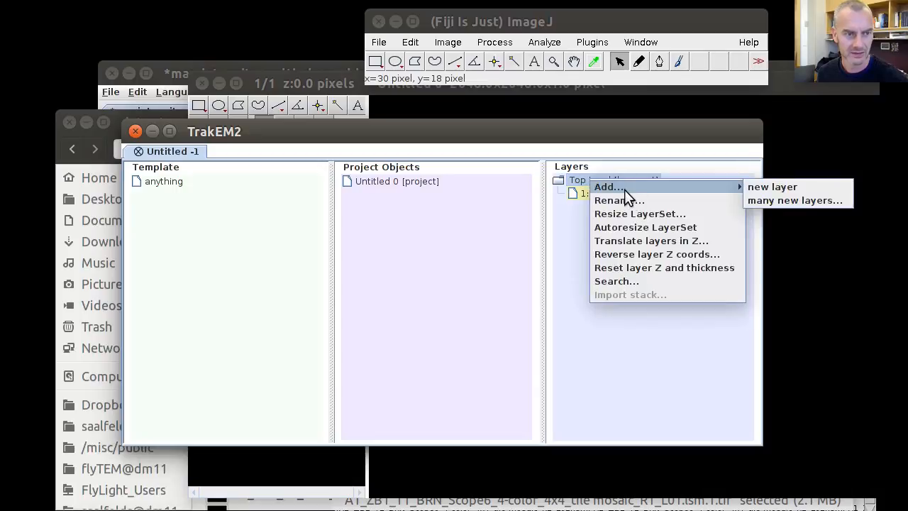
{"action": "left_click", "coordinate": [754, 203]}
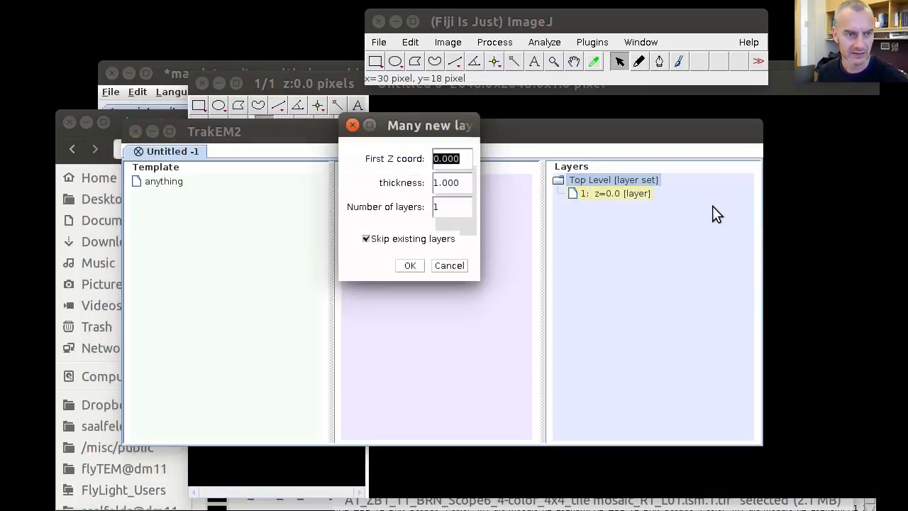
{"action": "left_click", "coordinate": [471, 207]}
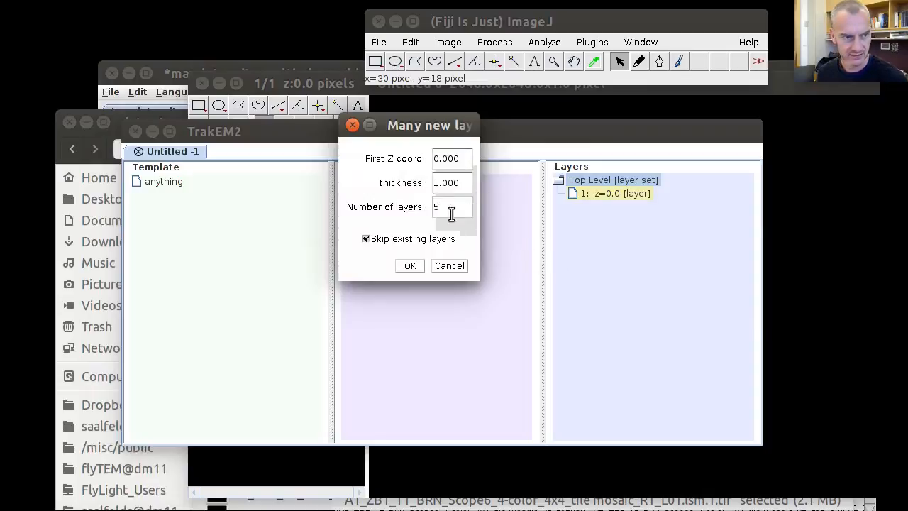
{"action": "left_click", "coordinate": [405, 268]}
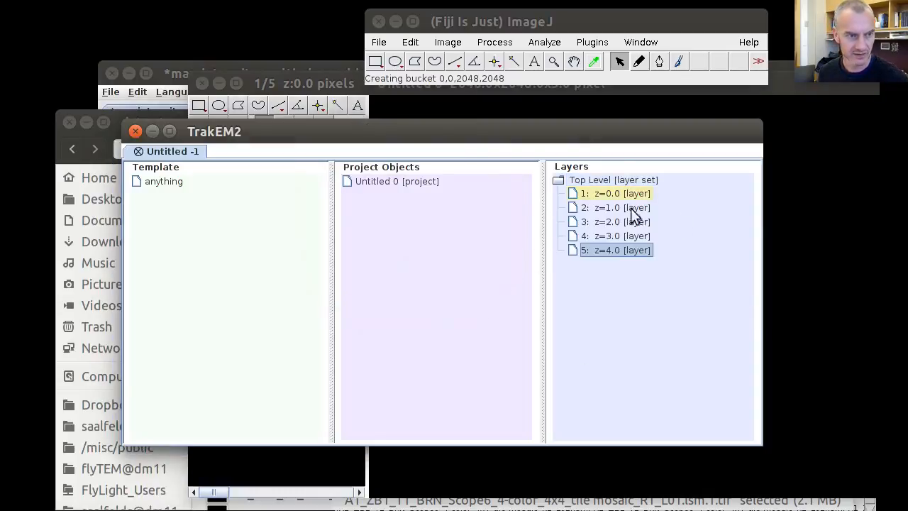
Step through the project's layers in the TrakEM2 display up to z=4.0 and return to z=0.0
{"action": "left_click", "coordinate": [327, 83]}
{"action": "scroll", "coordinate": [294, 426], "scroll_direction": "down", "scroll_amount": 4}
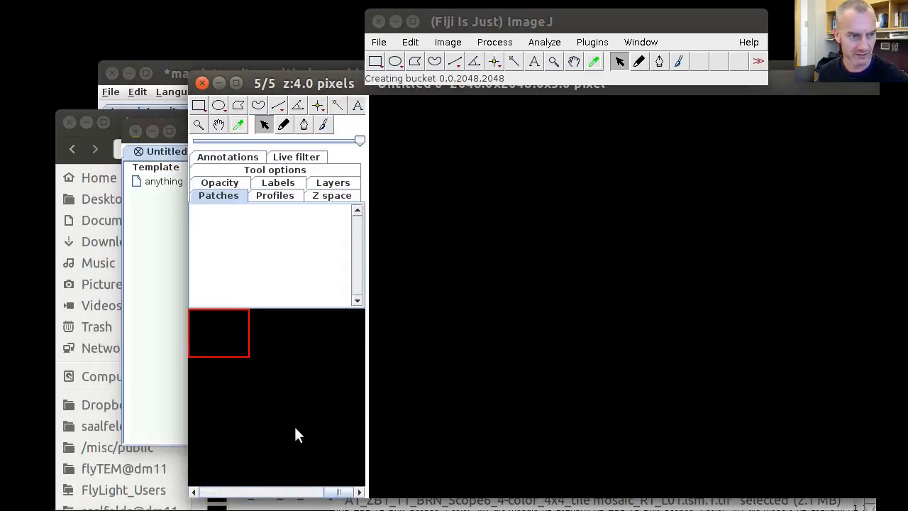
{"action": "scroll", "coordinate": [295, 426], "scroll_direction": "up", "scroll_amount": 3}
{"action": "scroll", "coordinate": [294, 426], "scroll_direction": "down", "scroll_amount": 1}
{"action": "scroll", "coordinate": [294, 427], "scroll_direction": "down", "scroll_amount": 2}
{"action": "scroll", "coordinate": [294, 426], "scroll_direction": "up", "scroll_amount": 4}
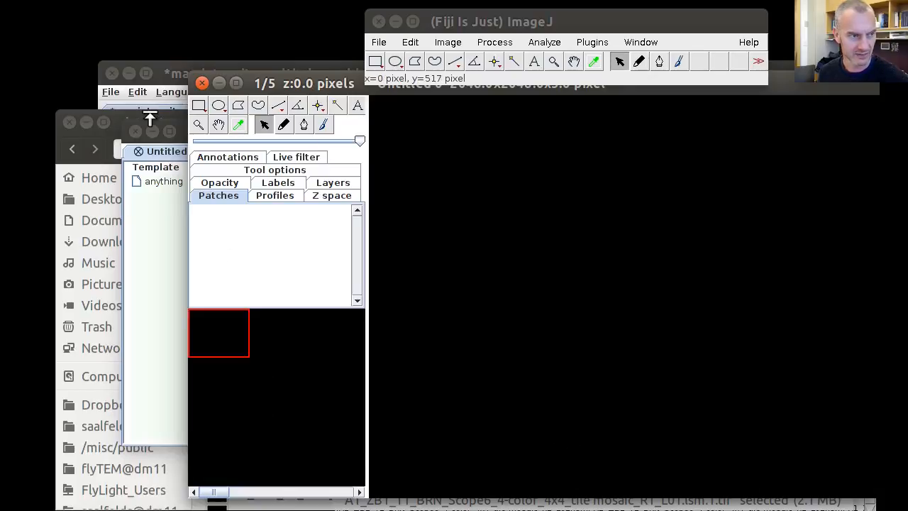
Add the .lsm.1.tif projections of all odd-numbered tiles, L01 through L31, from the data_1 folder to layer z=0.0 of the TrakEM2 display
{"action": "left_click", "coordinate": [56, 160]}
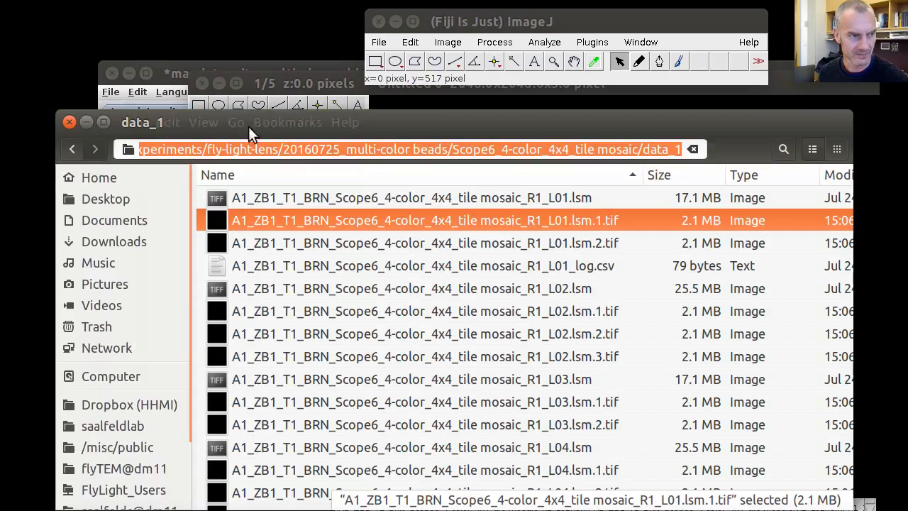
{"action": "mouse_move", "coordinate": [270, 125]}
{"action": "left_mouse_down"}
{"action": "mouse_move", "coordinate": [232, 84]}
{"action": "mouse_move", "coordinate": [264, 126]}
{"action": "left_mouse_up"}
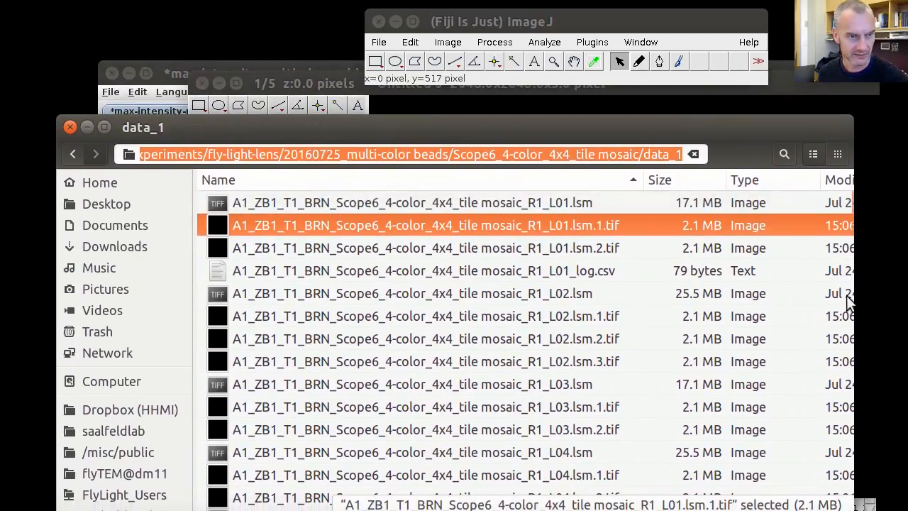
{"action": "left_click", "coordinate": [631, 410], "text": "ctrl"}
{"action": "scroll", "coordinate": [629, 404], "scroll_direction": "down", "scroll_amount": 3}
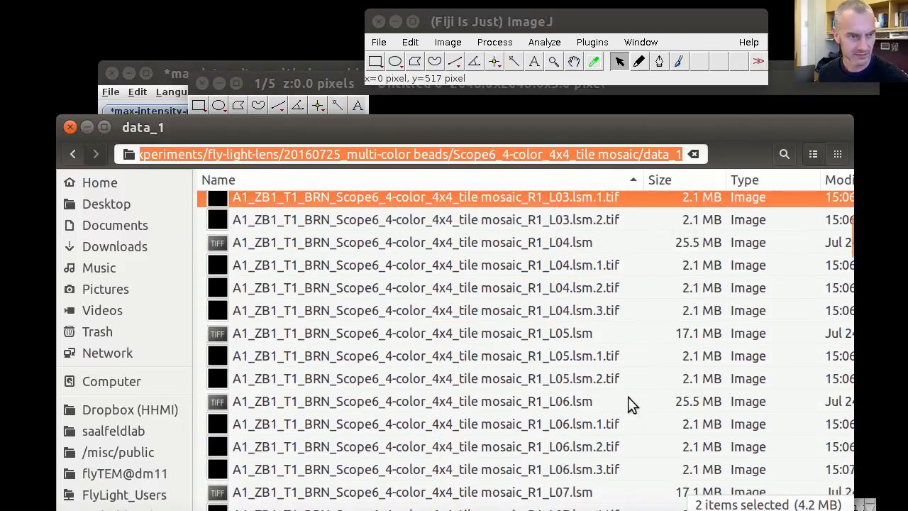
{"action": "left_click", "coordinate": [597, 358], "text": "ctrl"}
{"action": "scroll", "coordinate": [604, 366], "scroll_direction": "down", "scroll_amount": 2}
{"action": "left_click", "coordinate": [608, 386], "text": "ctrl"}
{"action": "scroll", "coordinate": [611, 390], "scroll_direction": "down", "scroll_amount": 3}
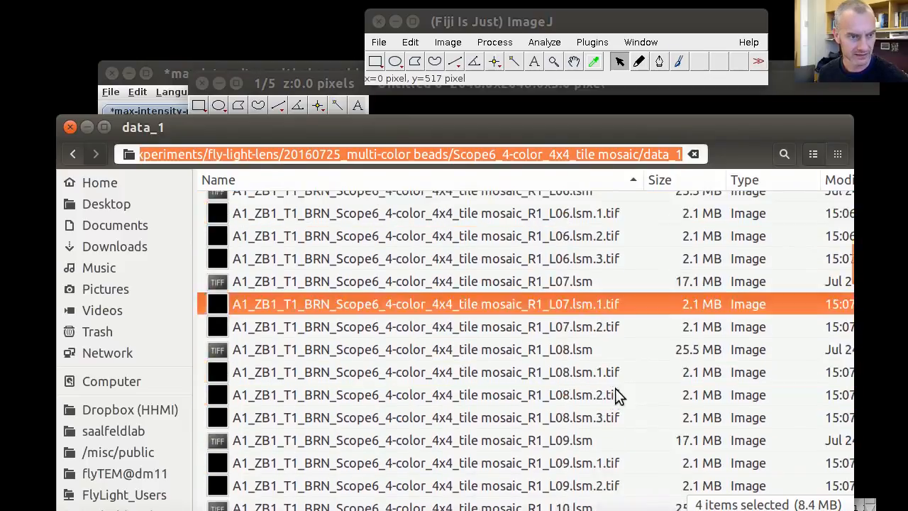
{"action": "left_click", "coordinate": [608, 386], "text": "ctrl"}
{"action": "scroll", "coordinate": [610, 390], "scroll_direction": "down", "scroll_amount": 2}
{"action": "left_click", "coordinate": [601, 410], "text": "ctrl"}
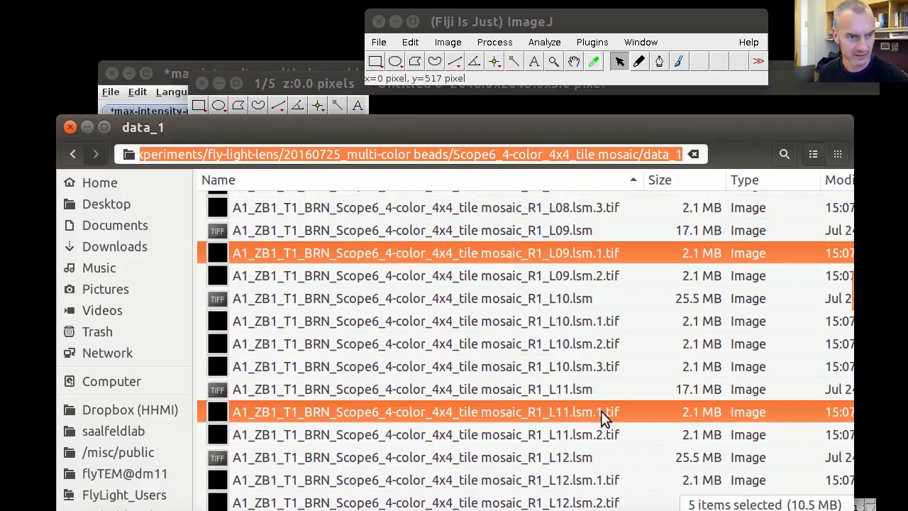
{"action": "scroll", "coordinate": [603, 410], "scroll_direction": "down", "scroll_amount": 3}
{"action": "left_click", "coordinate": [603, 410], "text": "ctrl"}
{"action": "scroll", "coordinate": [604, 399], "scroll_direction": "down", "scroll_amount": 3}
{"action": "left_click", "coordinate": [605, 399], "text": "ctrl"}
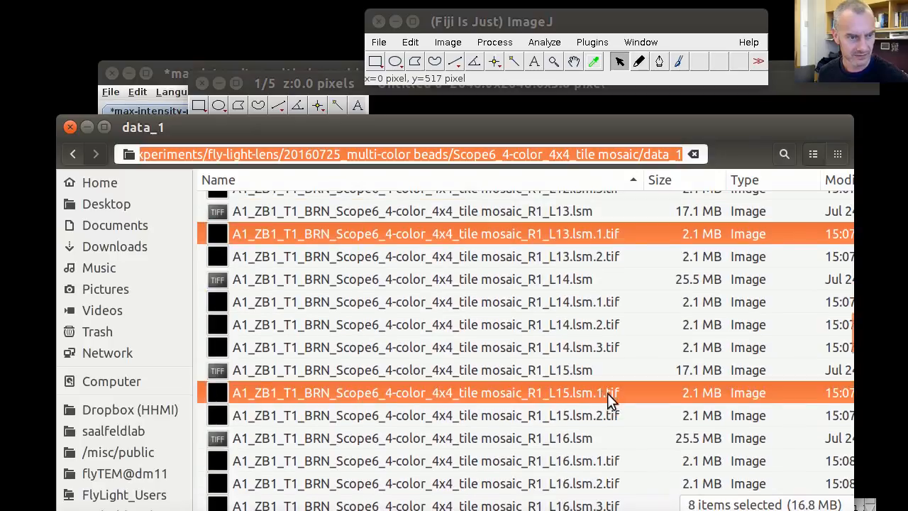
{"action": "scroll", "coordinate": [607, 394], "scroll_direction": "down", "scroll_amount": 3}
{"action": "left_click", "coordinate": [602, 343], "text": "ctrl"}
{"action": "scroll", "coordinate": [606, 383], "scroll_direction": "down", "scroll_amount": 1}
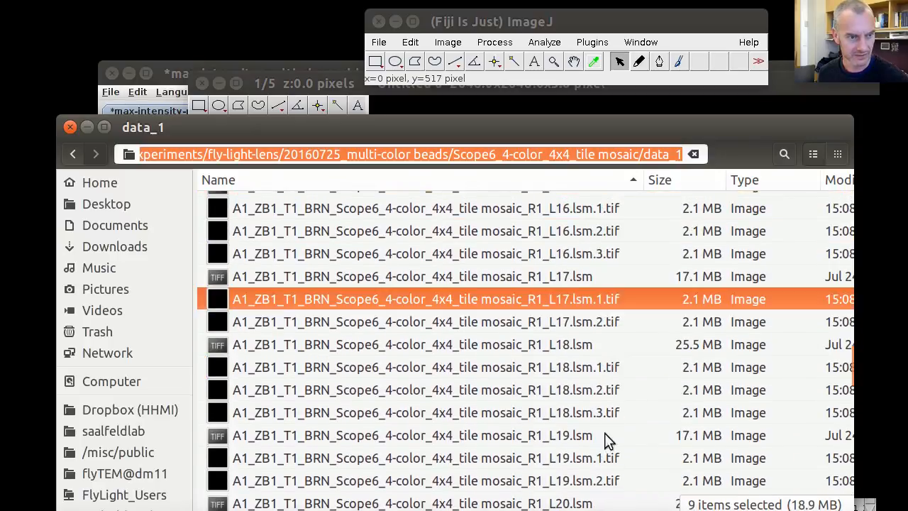
{"action": "left_click", "coordinate": [602, 455], "text": "ctrl"}
{"action": "scroll", "coordinate": [605, 447], "scroll_direction": "down", "scroll_amount": 3}
{"action": "left_click", "coordinate": [619, 405], "text": "ctrl"}
{"action": "scroll", "coordinate": [622, 402], "scroll_direction": "down", "scroll_amount": 3}
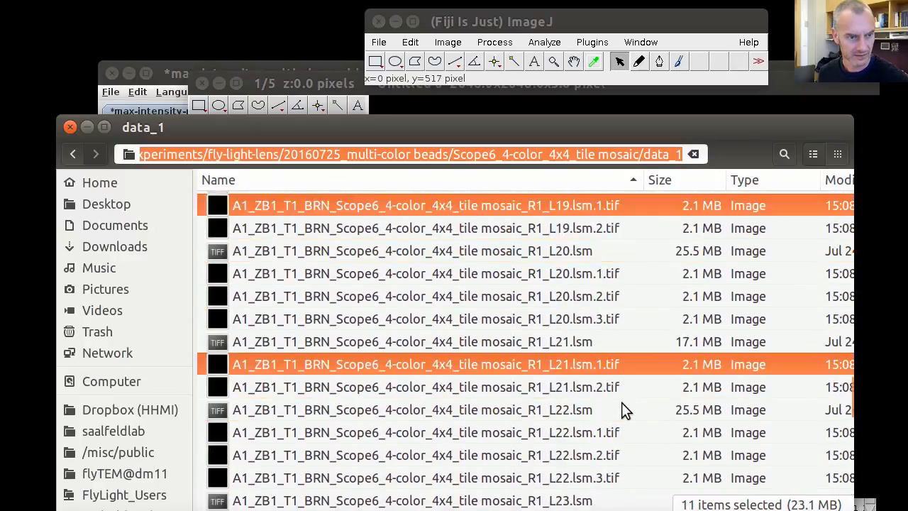
{"action": "left_click", "coordinate": [607, 436], "text": "ctrl"}
{"action": "scroll", "coordinate": [608, 423], "scroll_direction": "down", "scroll_amount": 3}
{"action": "left_click", "coordinate": [601, 430], "text": "ctrl"}
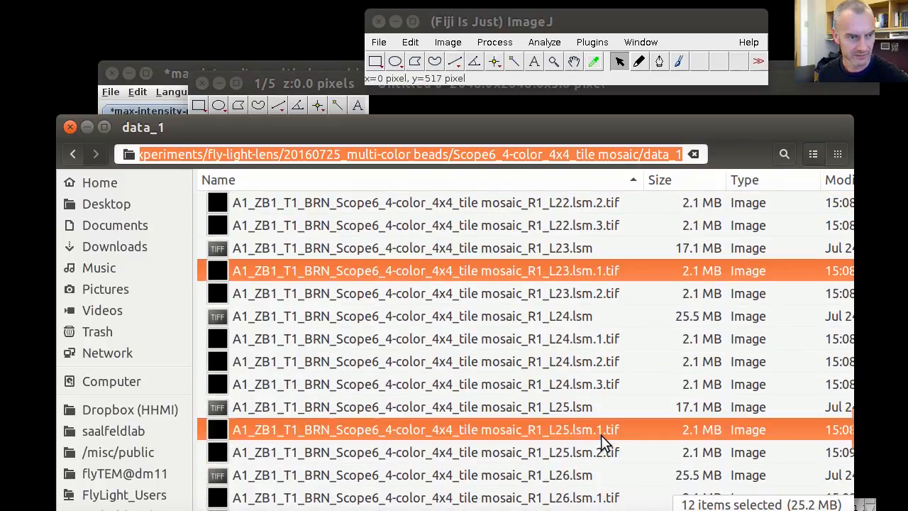
{"action": "scroll", "coordinate": [607, 422], "scroll_direction": "down", "scroll_amount": 3}
{"action": "left_click", "coordinate": [599, 424], "text": "ctrl"}
{"action": "scroll", "coordinate": [605, 418], "scroll_direction": "down", "scroll_amount": 3}
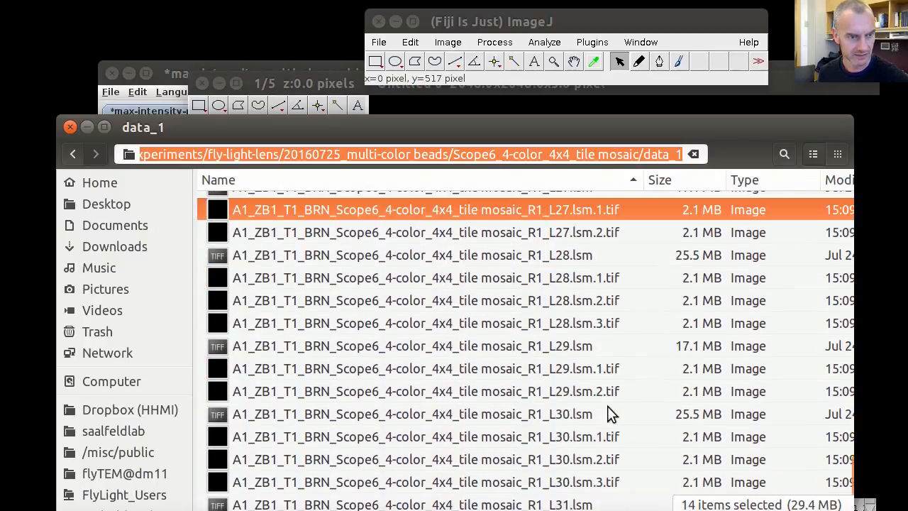
{"action": "left_click", "coordinate": [606, 374], "text": "ctrl"}
{"action": "scroll", "coordinate": [624, 397], "scroll_direction": "down", "scroll_amount": 2}
{"action": "scroll", "coordinate": [623, 414], "scroll_direction": "down", "scroll_amount": 1}
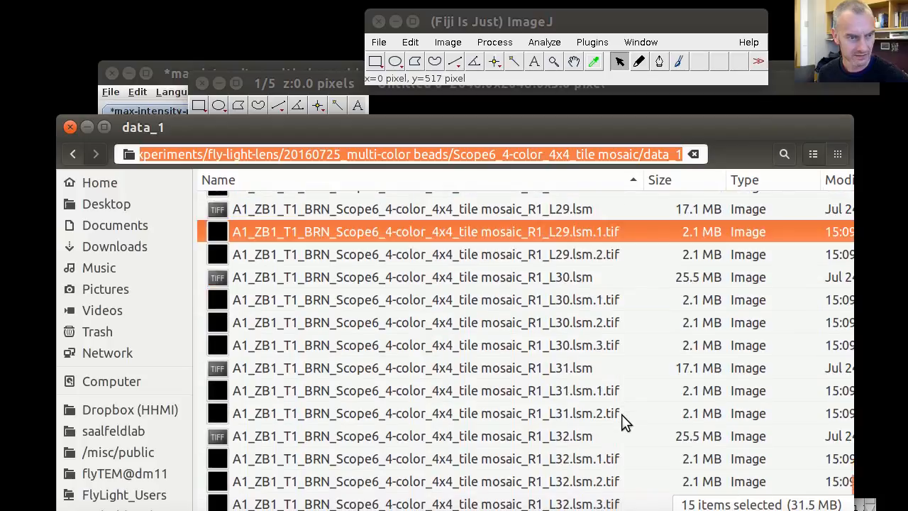
{"action": "left_click", "coordinate": [609, 394], "text": "ctrl"}
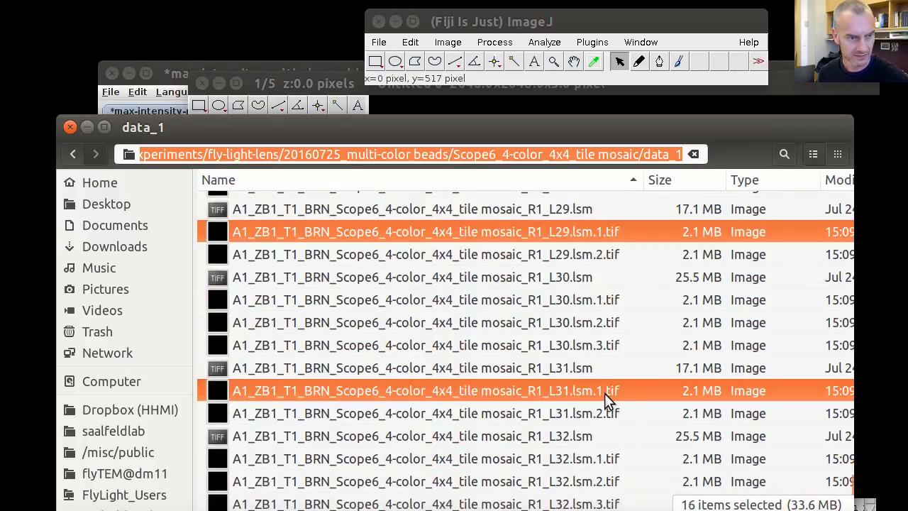
{"action": "left_click_drag", "start_coordinate": [604, 393], "coordinate": [443, 151]}
{"action": "left_click_drag", "start_coordinate": [386, 108], "coordinate": [399, 107]}
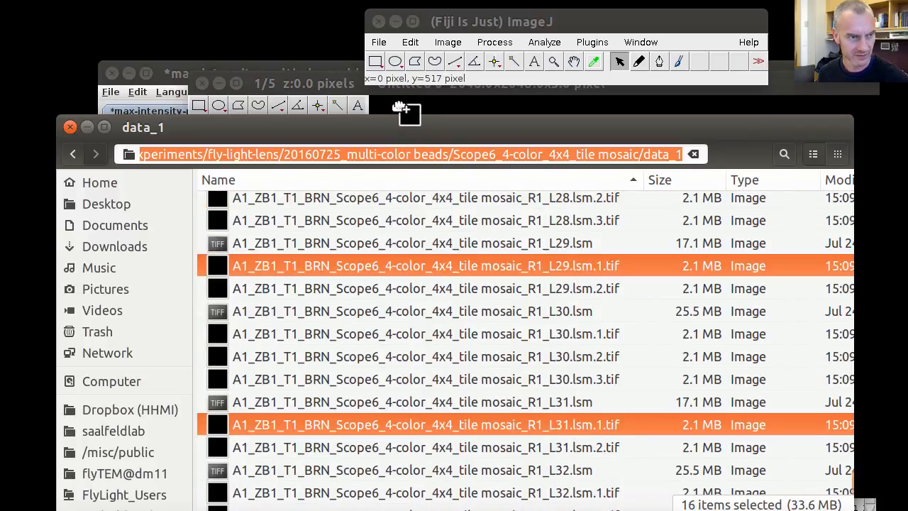
Display layer z=1.0 in TrakEM2 and select the .lsm.2.tif projections of odd-numbered tiles L01 through L13 in the data_1 folder
{"action": "left_click", "coordinate": [338, 82]}
{"action": "scroll", "coordinate": [302, 426], "scroll_direction": "down", "scroll_amount": 1}
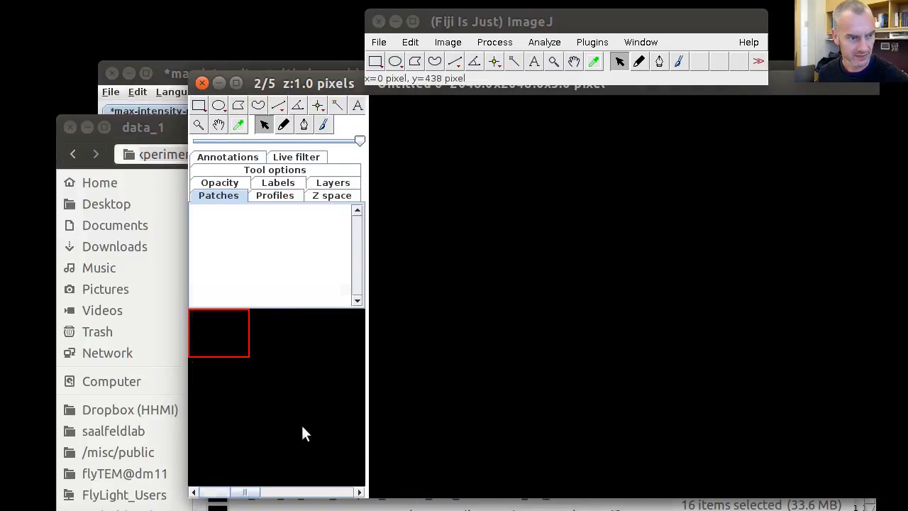
{"action": "key", "text": "alt+Tab"}
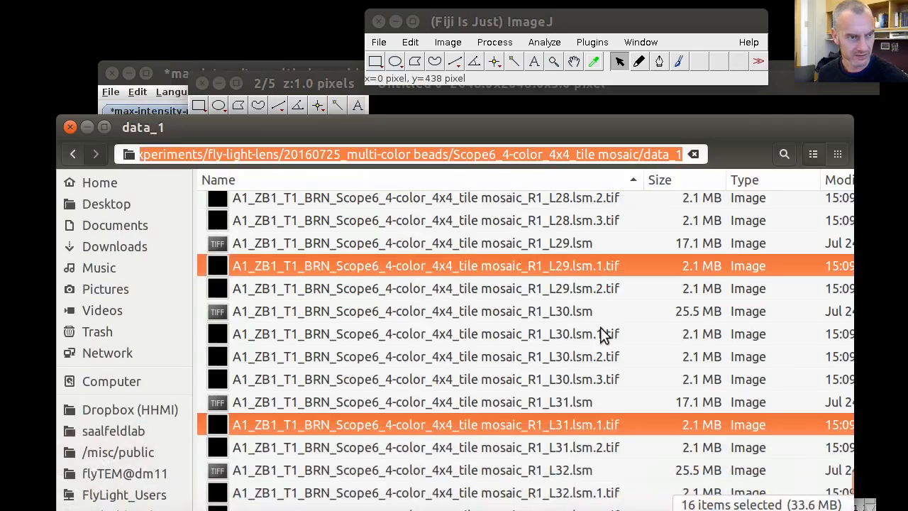
{"action": "scroll", "coordinate": [601, 333], "scroll_direction": "up", "scroll_amount": 8}
{"action": "scroll", "coordinate": [600, 327], "scroll_direction": "up", "scroll_amount": 20}
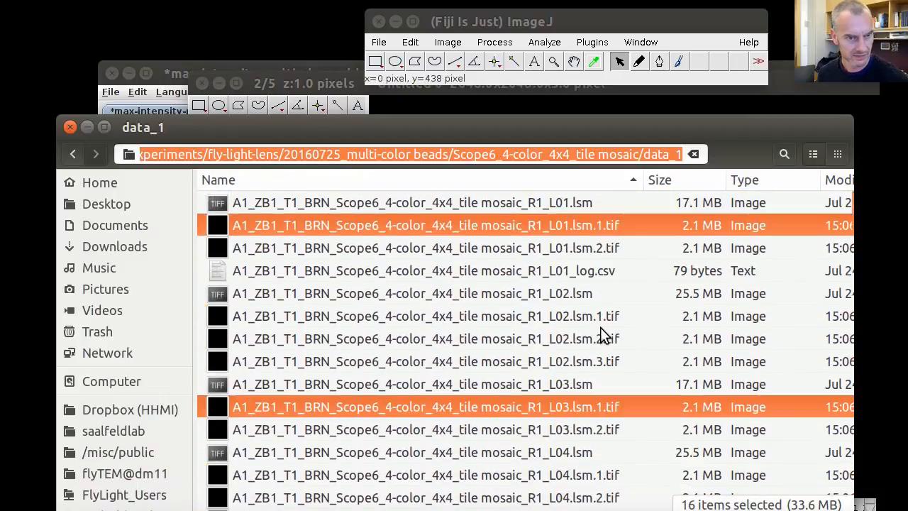
{"action": "key", "text": "Down"}
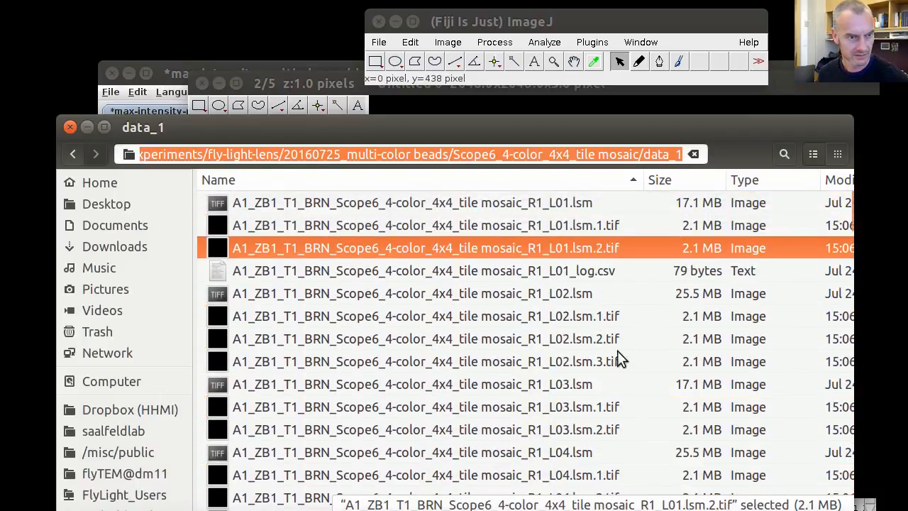
{"action": "left_click", "coordinate": [602, 434], "text": "ctrl"}
{"action": "scroll", "coordinate": [602, 434], "scroll_direction": "down", "scroll_amount": 3}
{"action": "left_click", "coordinate": [618, 462], "text": "ctrl"}
{"action": "scroll", "coordinate": [620, 447], "scroll_direction": "down", "scroll_amount": 5}
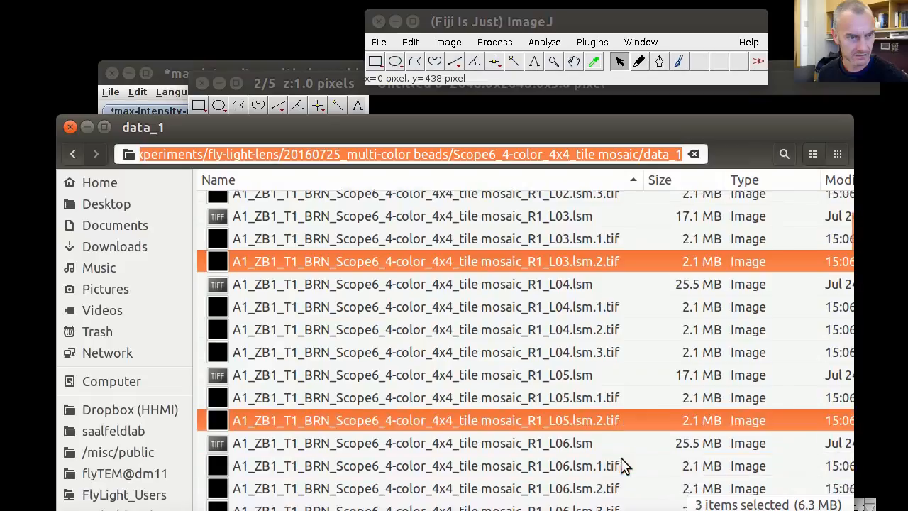
{"action": "left_click", "coordinate": [605, 412], "text": "ctrl"}
{"action": "scroll", "coordinate": [613, 426], "scroll_direction": "down", "scroll_amount": 3}
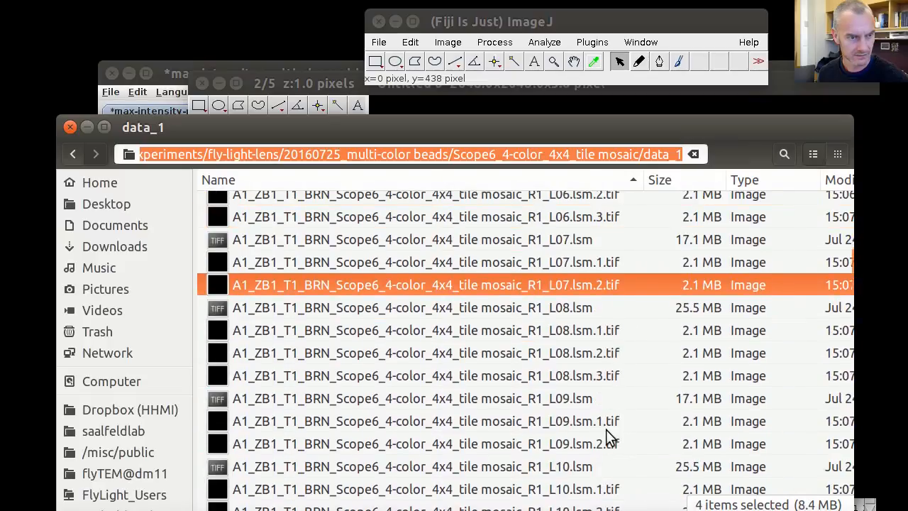
{"action": "left_click", "coordinate": [605, 441], "text": "ctrl"}
{"action": "scroll", "coordinate": [604, 447], "scroll_direction": "down", "scroll_amount": 4}
{"action": "left_click", "coordinate": [614, 434], "text": "ctrl"}
{"action": "scroll", "coordinate": [614, 433], "scroll_direction": "down", "scroll_amount": 3}
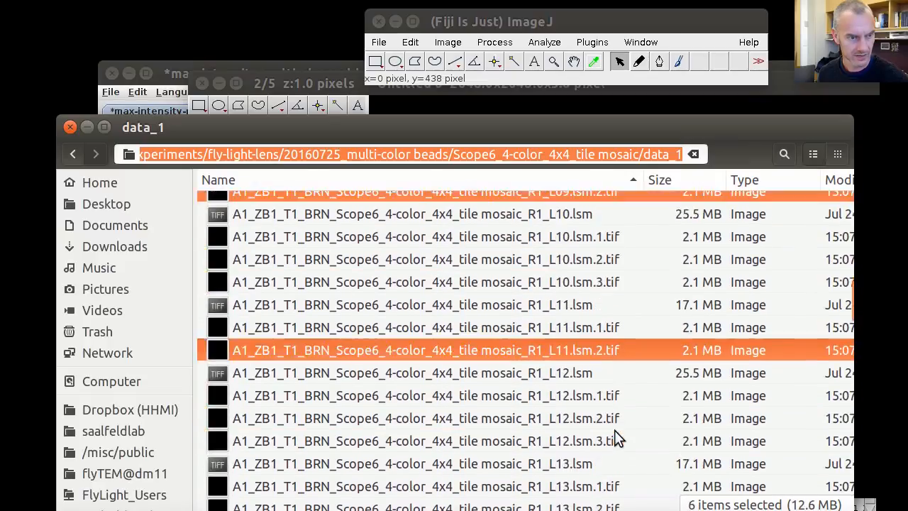
{"action": "scroll", "coordinate": [614, 428], "scroll_direction": "down", "scroll_amount": 3}
{"action": "left_click", "coordinate": [611, 428], "text": "ctrl"}
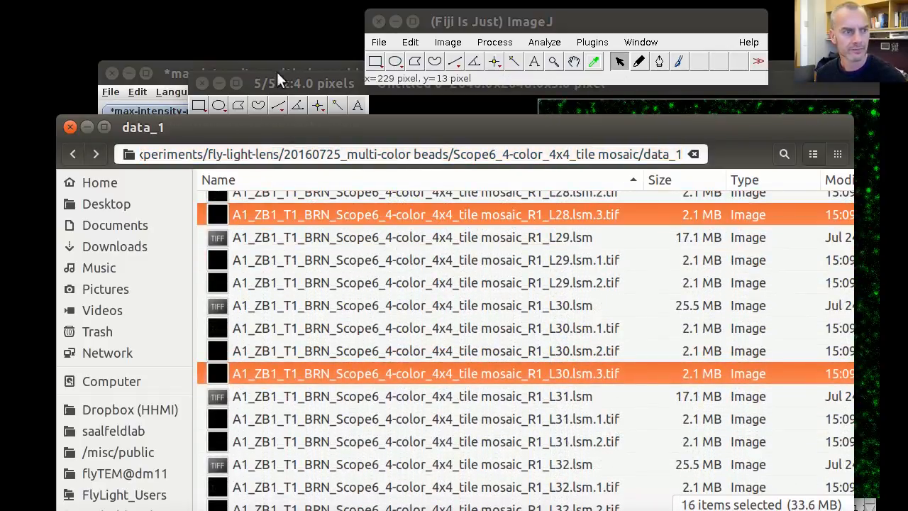
Browse back and forth through the TrakEM2 layers from z=4.0 to z=0.0 to compare the imported channels, ending at z=0.0
{"action": "left_click", "coordinate": [328, 76]}
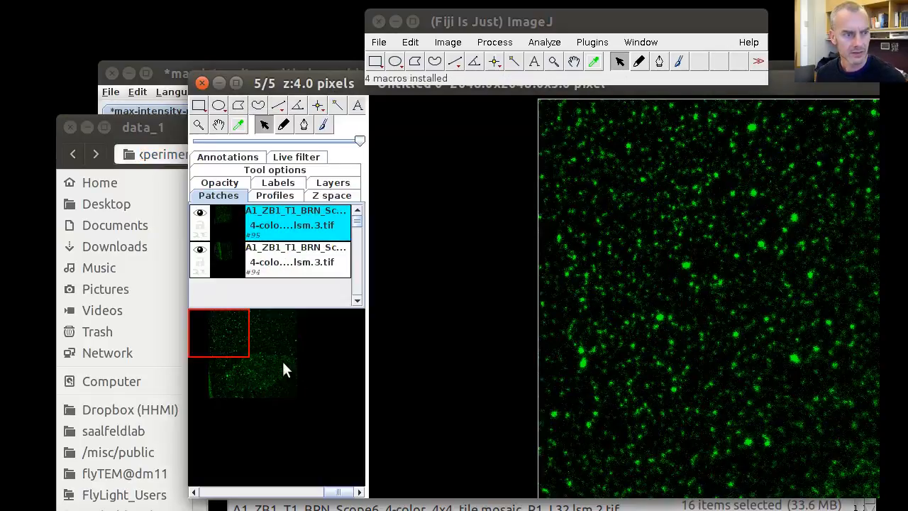
{"action": "scroll", "coordinate": [283, 361], "scroll_direction": "up", "scroll_amount": 4}
{"action": "scroll", "coordinate": [282, 362], "scroll_direction": "down", "scroll_amount": 4}
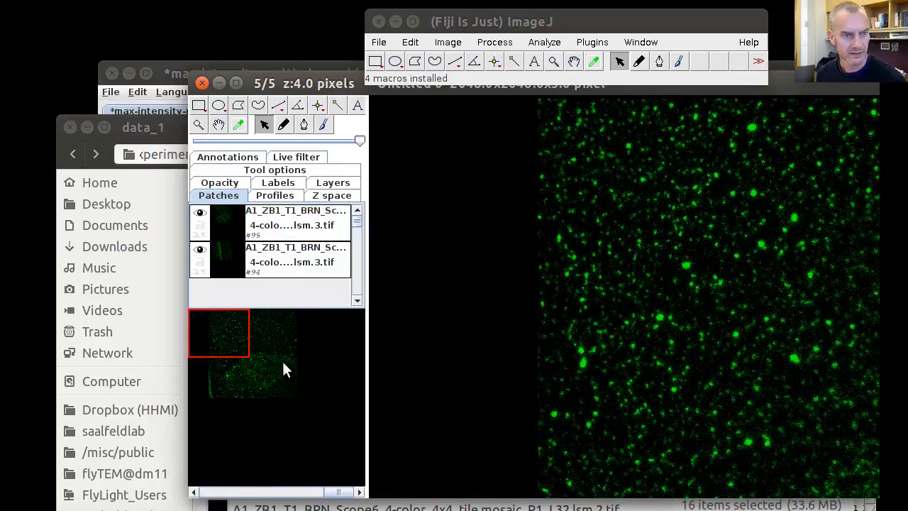
{"action": "scroll", "coordinate": [282, 361], "scroll_direction": "up", "scroll_amount": 4}
{"action": "scroll", "coordinate": [282, 362], "scroll_direction": "down", "scroll_amount": 4}
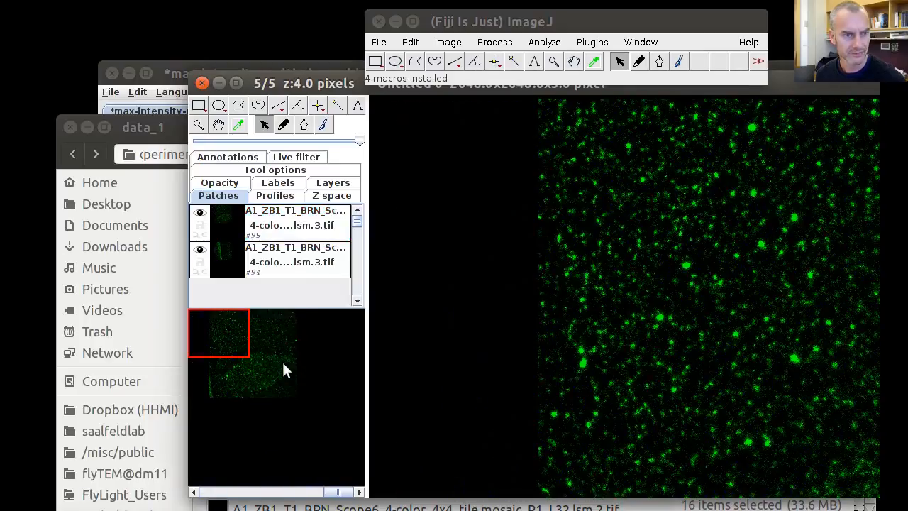
{"action": "scroll", "coordinate": [283, 361], "scroll_direction": "up", "scroll_amount": 4}
{"action": "scroll", "coordinate": [283, 362], "scroll_direction": "up", "scroll_amount": 2}
{"action": "scroll", "coordinate": [282, 362], "scroll_direction": "down", "scroll_amount": 3}
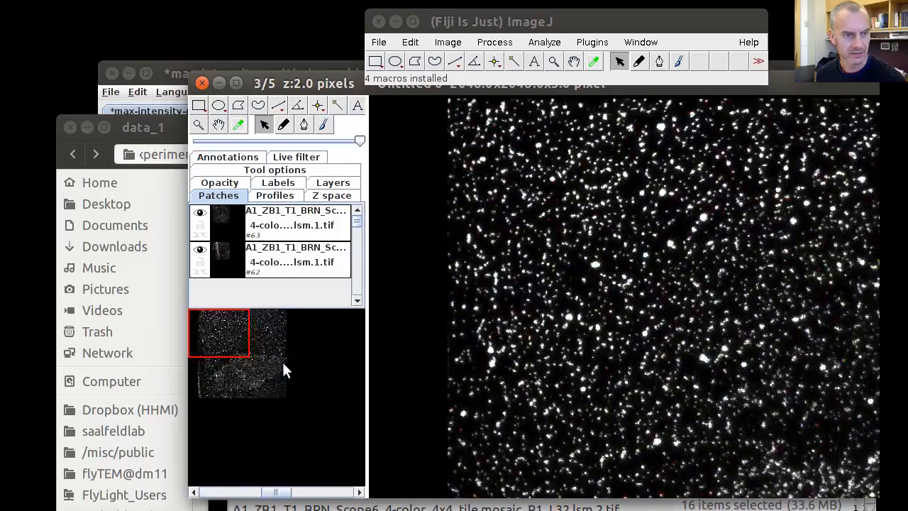
{"action": "scroll", "coordinate": [282, 362], "scroll_direction": "up", "scroll_amount": 3}
{"action": "scroll", "coordinate": [282, 362], "scroll_direction": "down", "scroll_amount": 3}
{"action": "scroll", "coordinate": [282, 362], "scroll_direction": "up", "scroll_amount": 3}
{"action": "scroll", "coordinate": [283, 362], "scroll_direction": "down", "scroll_amount": 4}
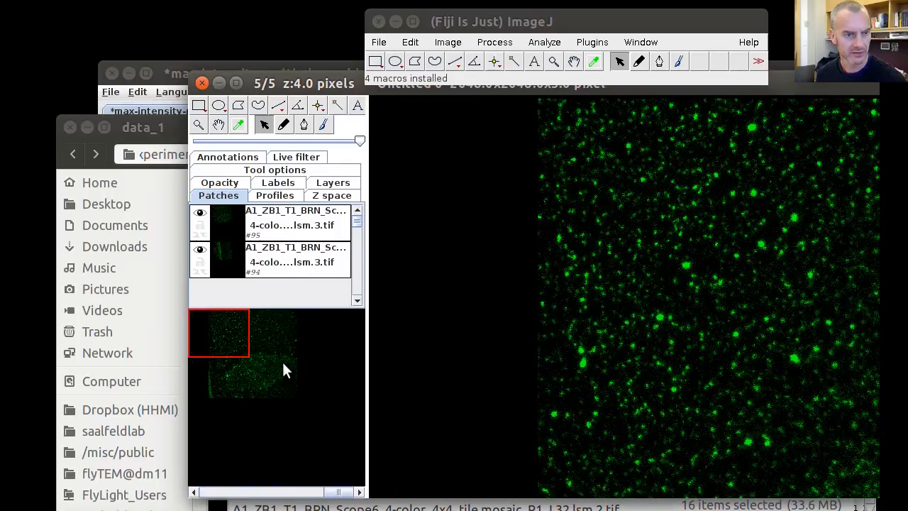
{"action": "scroll", "coordinate": [282, 362], "scroll_direction": "up", "scroll_amount": 4}
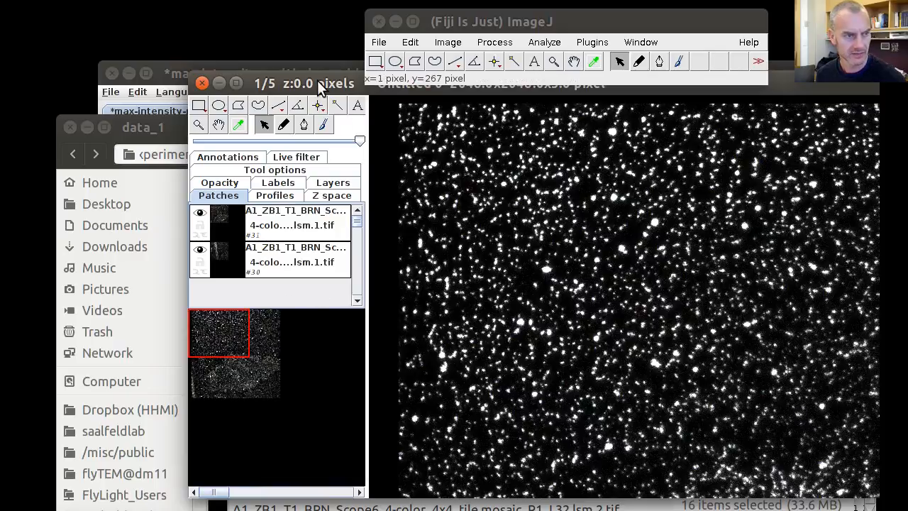
In the TrakEM2 project properties, set the default mesh resolution for images to 128 and the number of threads for mipmaps to 16
{"action": "left_click_drag", "start_coordinate": [318, 80], "coordinate": [279, 72]}
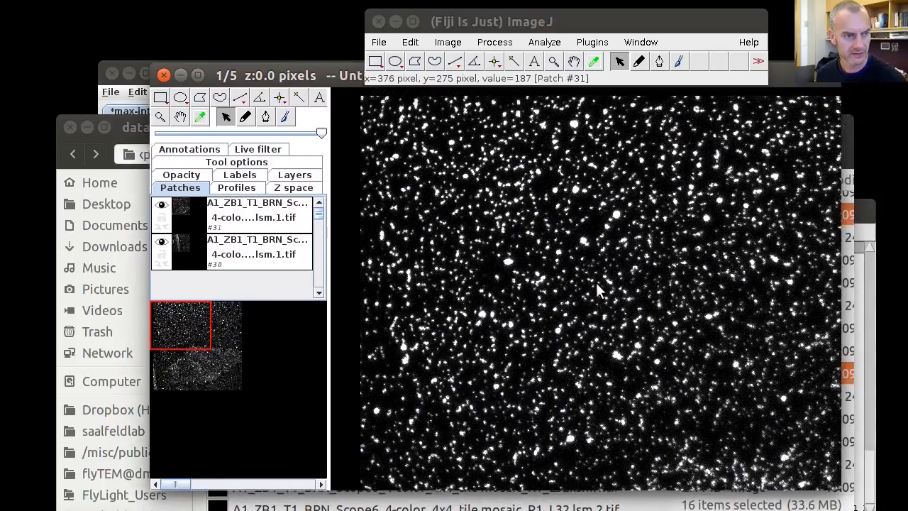
{"action": "right_click", "coordinate": [407, 135]}
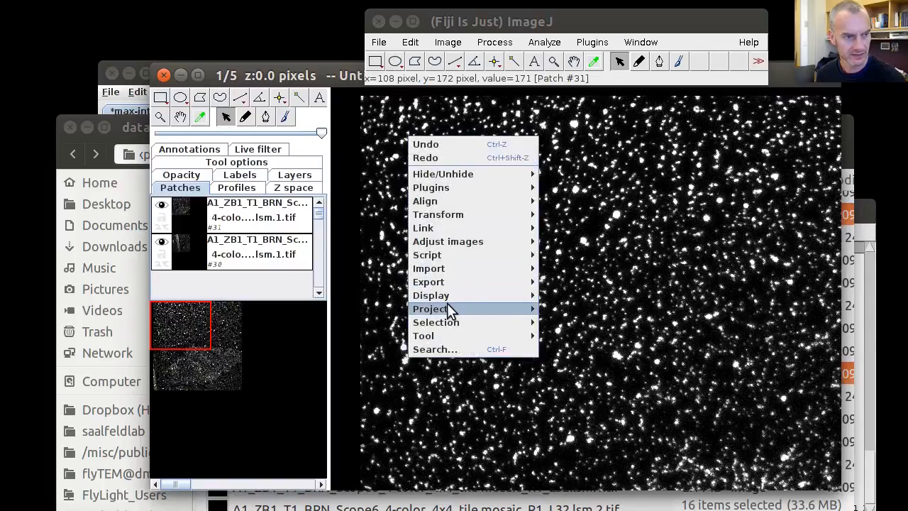
{"action": "mouse_move", "coordinate": [447, 309]}
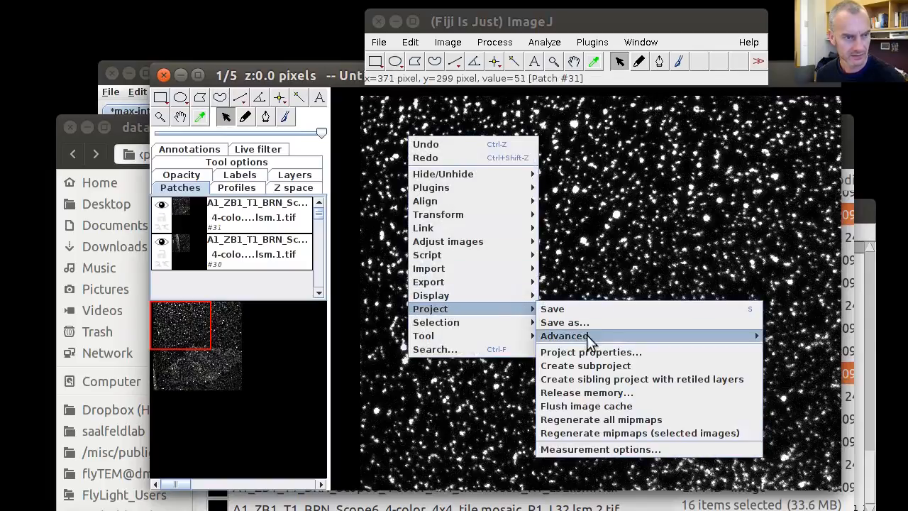
{"action": "left_click", "coordinate": [585, 352]}
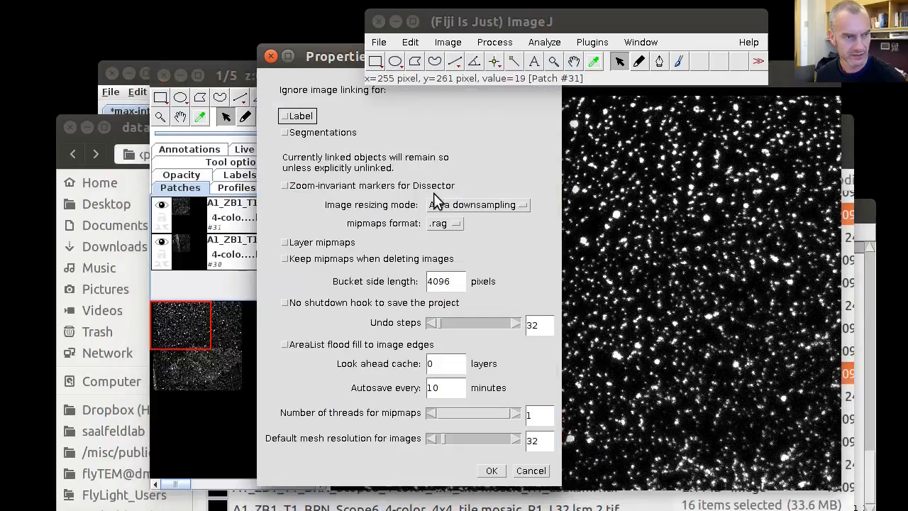
{"action": "left_click", "coordinate": [534, 441]}
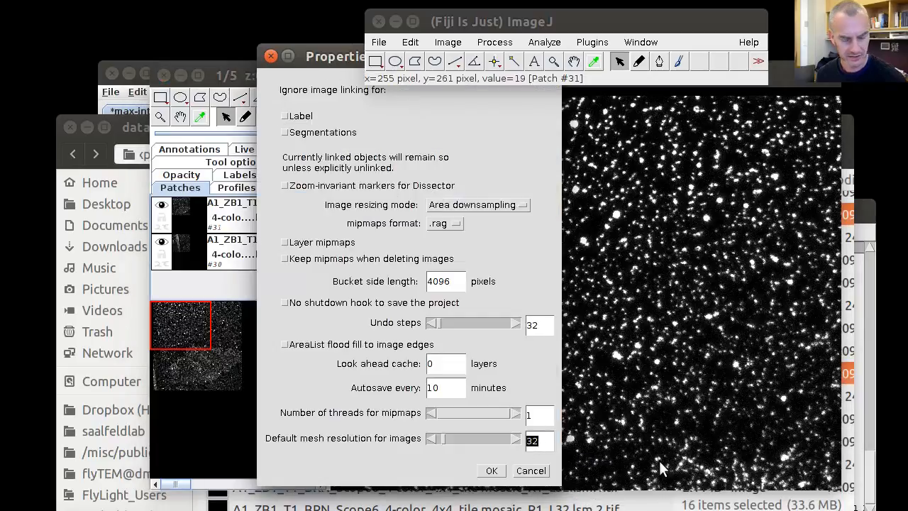
{"action": "type", "text": "128"}
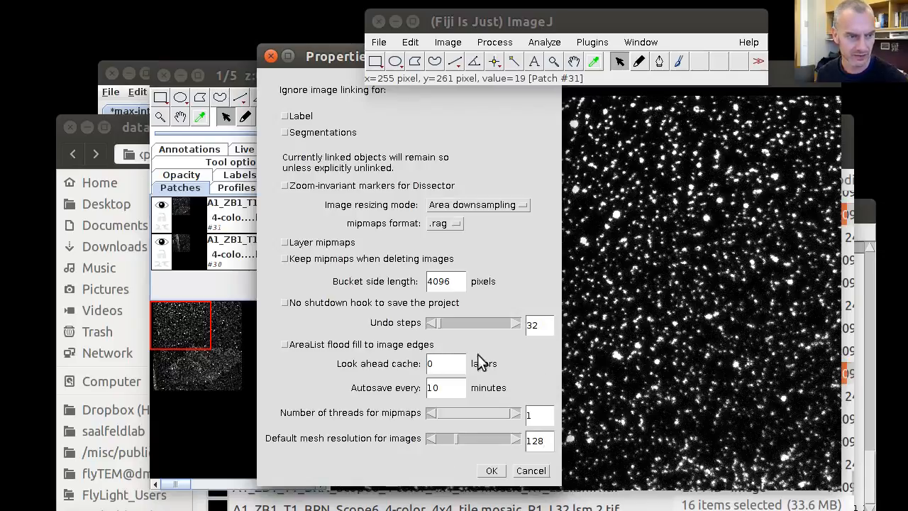
{"action": "left_click", "coordinate": [544, 414]}
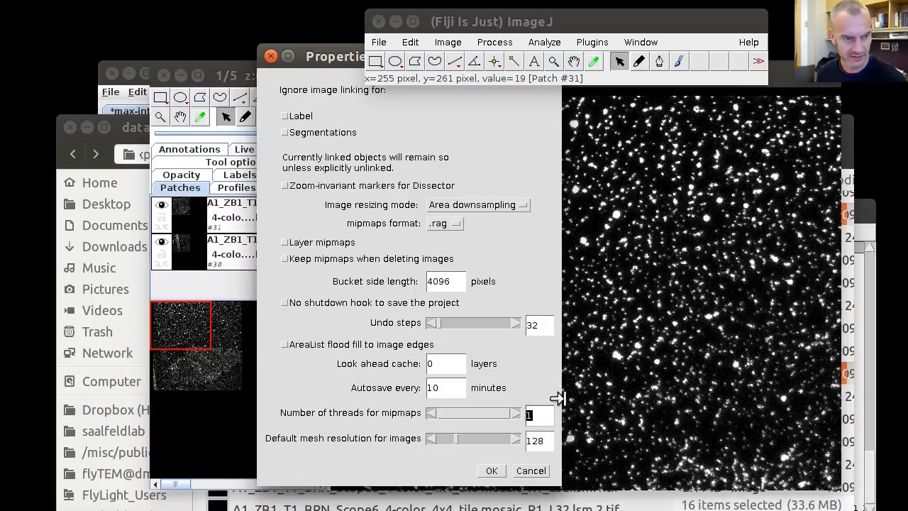
{"action": "type", "text": "16"}
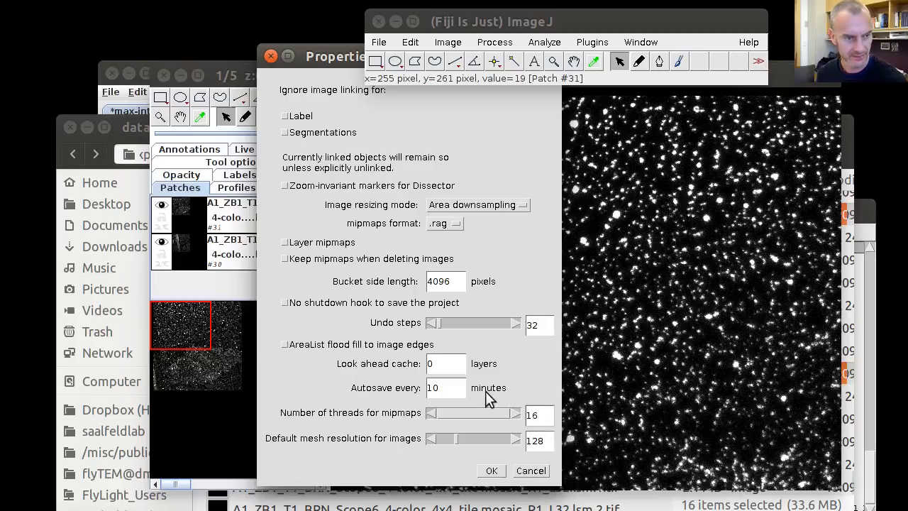
{"action": "left_click", "coordinate": [493, 469]}
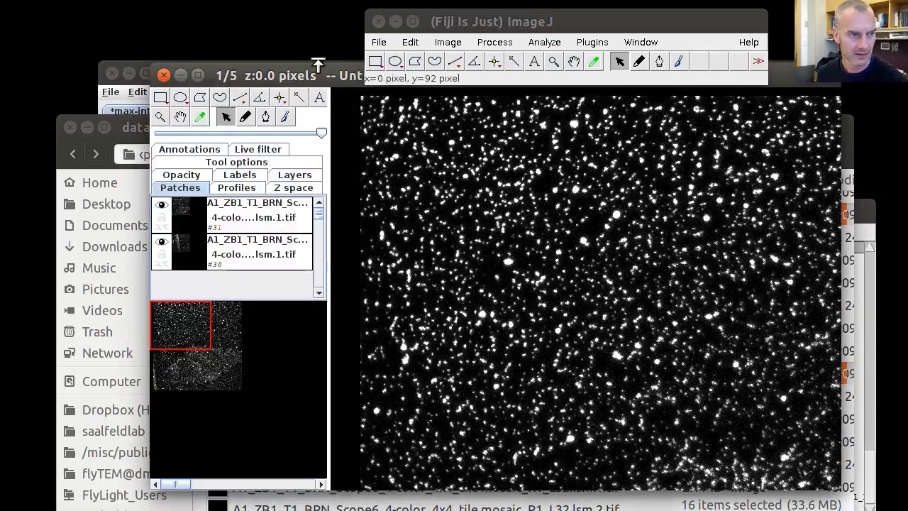
Select patch #30 in layer z=0.0 and open the image filter settings for the selected image
{"action": "scroll", "coordinate": [282, 366], "scroll_direction": "down", "scroll_amount": 1}
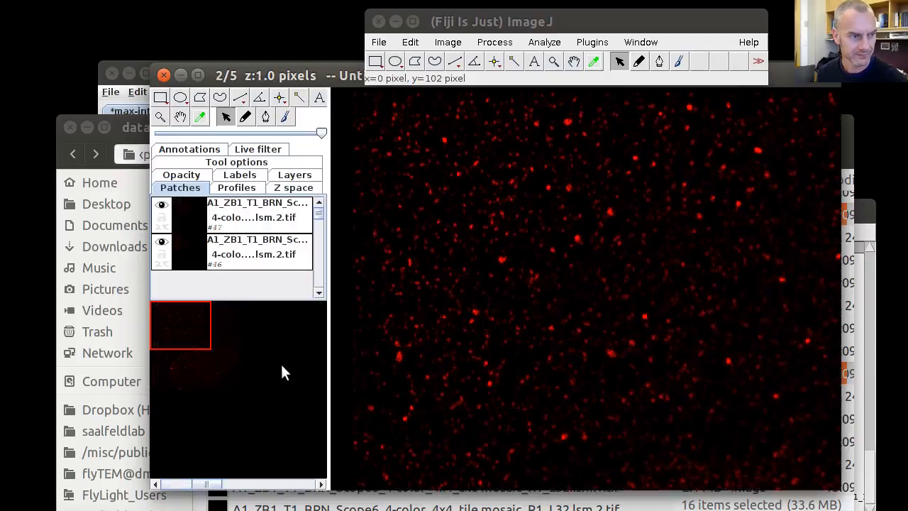
{"action": "scroll", "coordinate": [303, 343], "scroll_direction": "up", "scroll_amount": 1}
{"action": "left_click", "coordinate": [261, 254]}
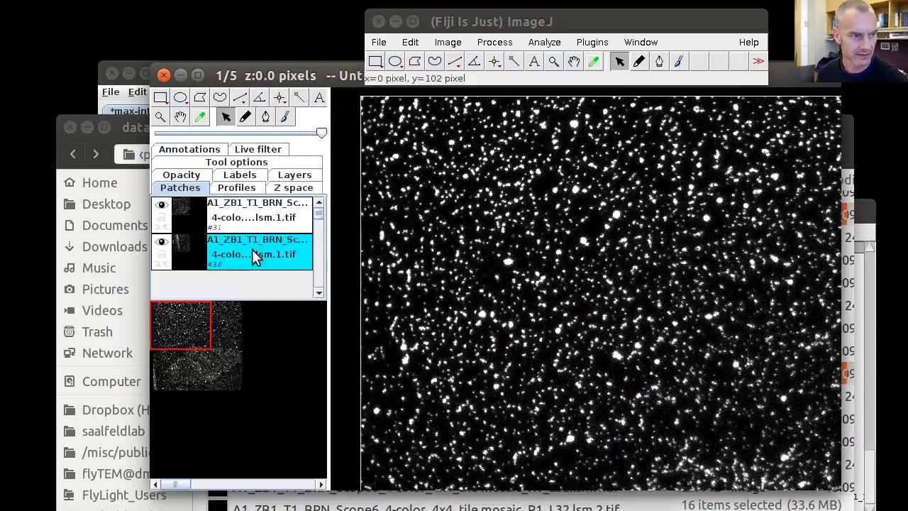
{"action": "right_click", "coordinate": [442, 211]}
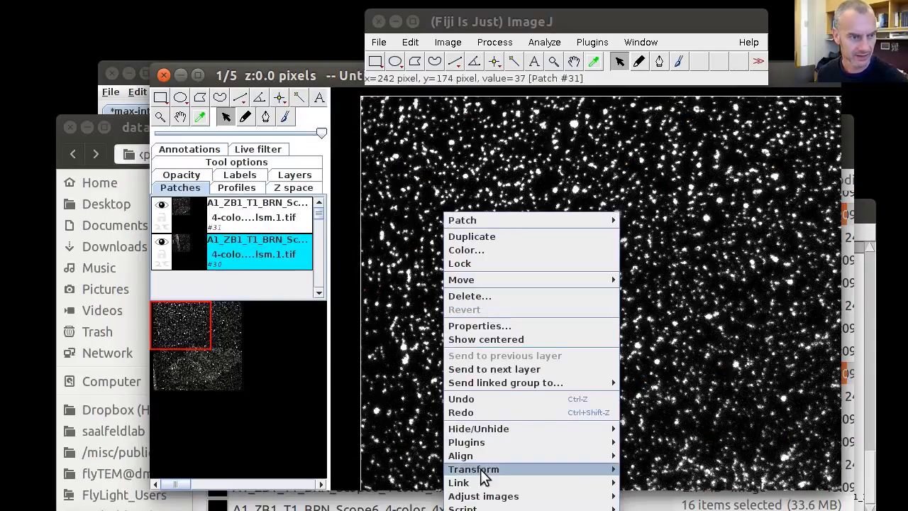
{"action": "mouse_move", "coordinate": [488, 500]}
{"action": "right_click", "coordinate": [390, 122]}
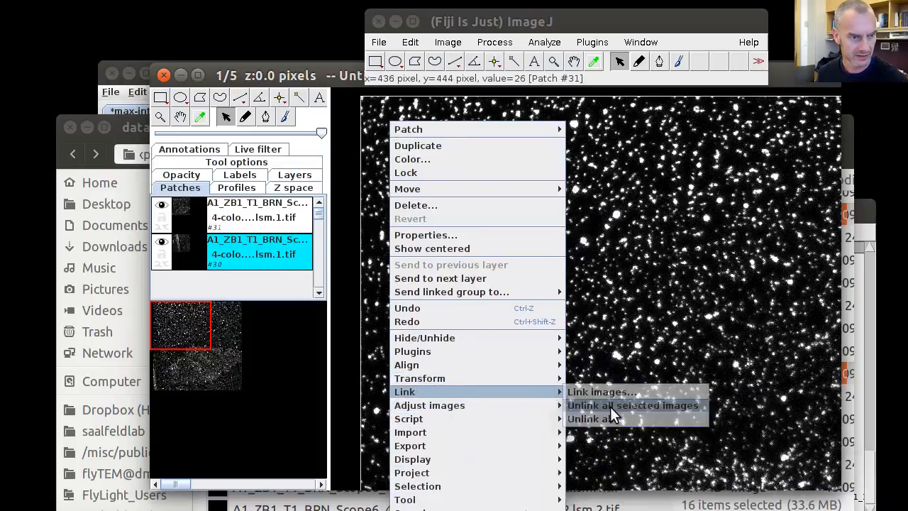
{"action": "mouse_move", "coordinate": [502, 407]}
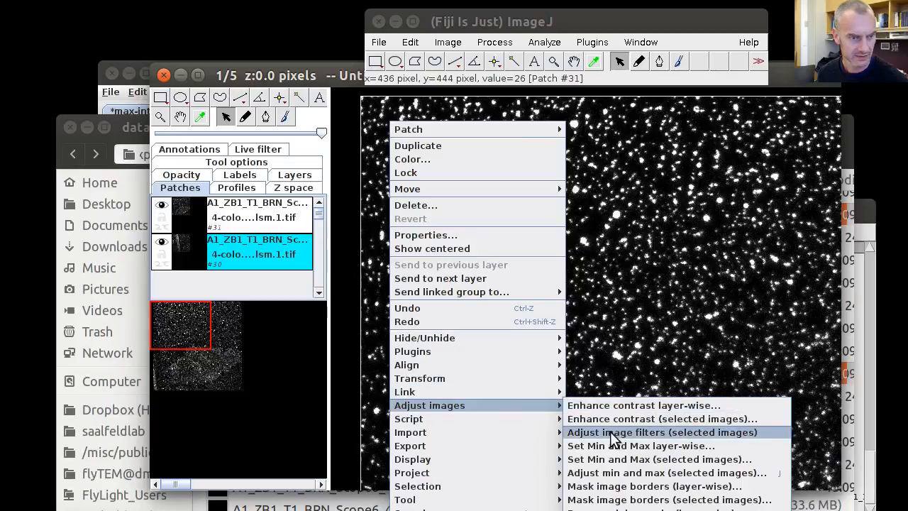
{"action": "left_click", "coordinate": [611, 433]}
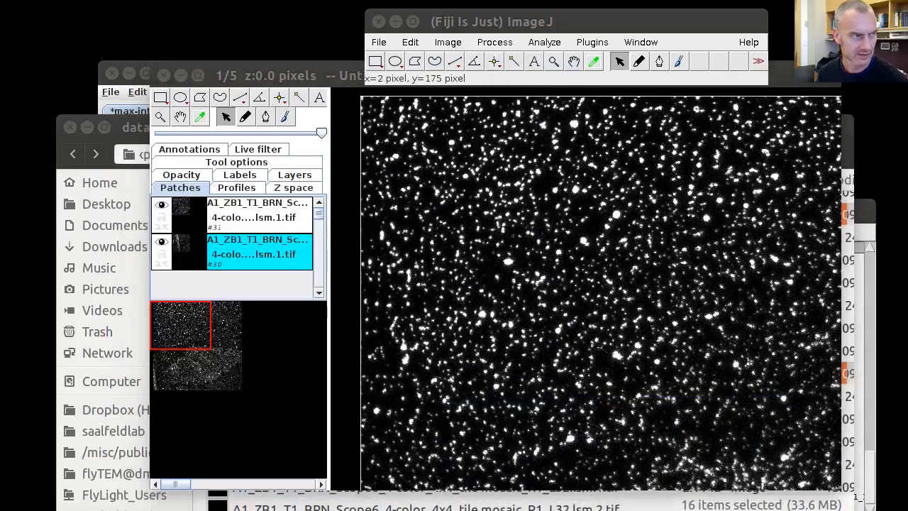
{"action": "left_click_drag", "start_coordinate": [357, 54], "coordinate": [588, 104]}
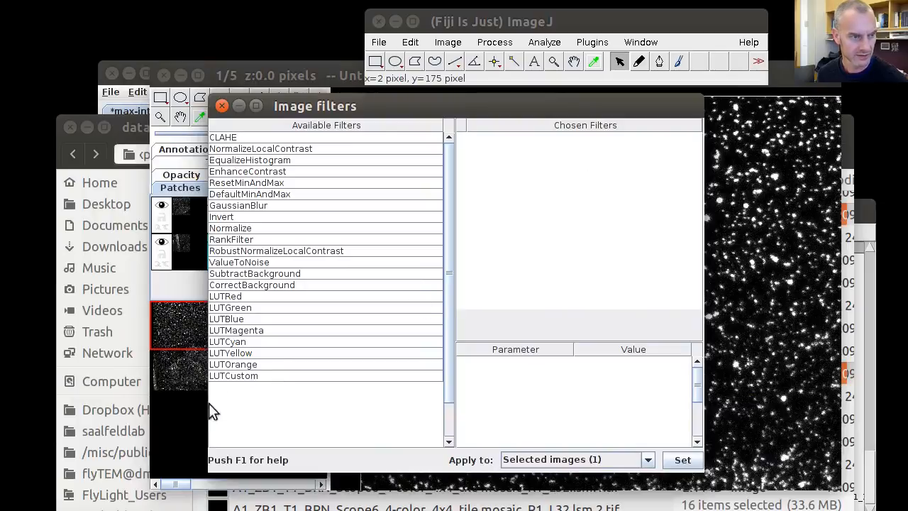
Add the LUTCustom filter followed by NormalizeLocalContrast to the chosen image filters
{"action": "left_click", "coordinate": [220, 376]}
{"action": "double_click", "coordinate": [220, 376]}
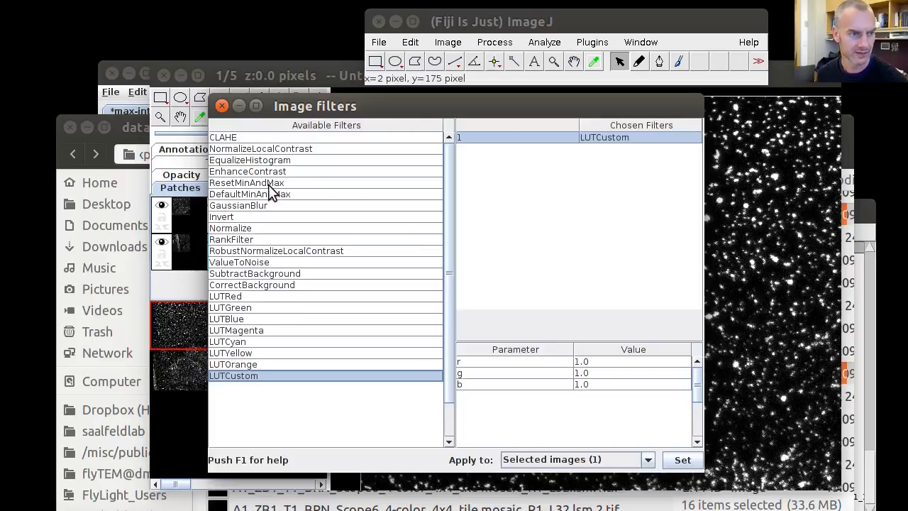
{"action": "double_click", "coordinate": [251, 150]}
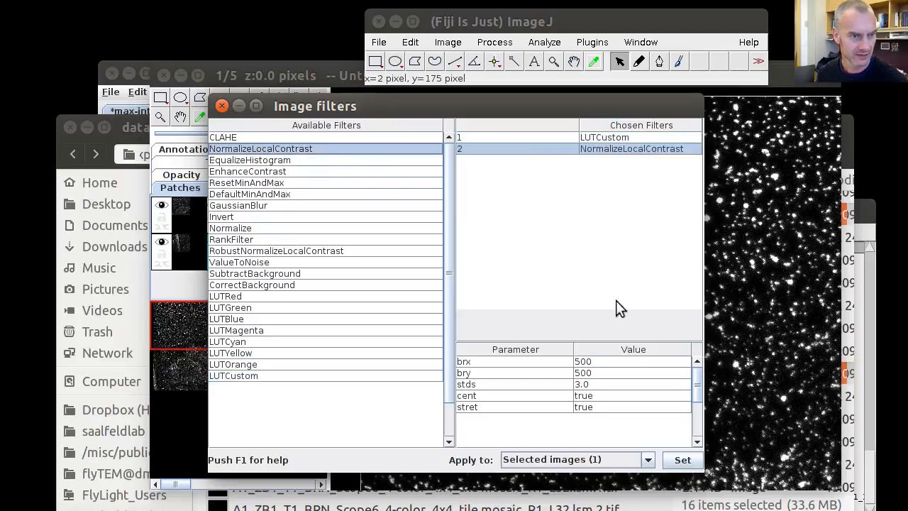
Set both the brx and bry parameters of the NormalizeLocalContrast filter to 127
{"action": "double_click", "coordinate": [627, 361]}
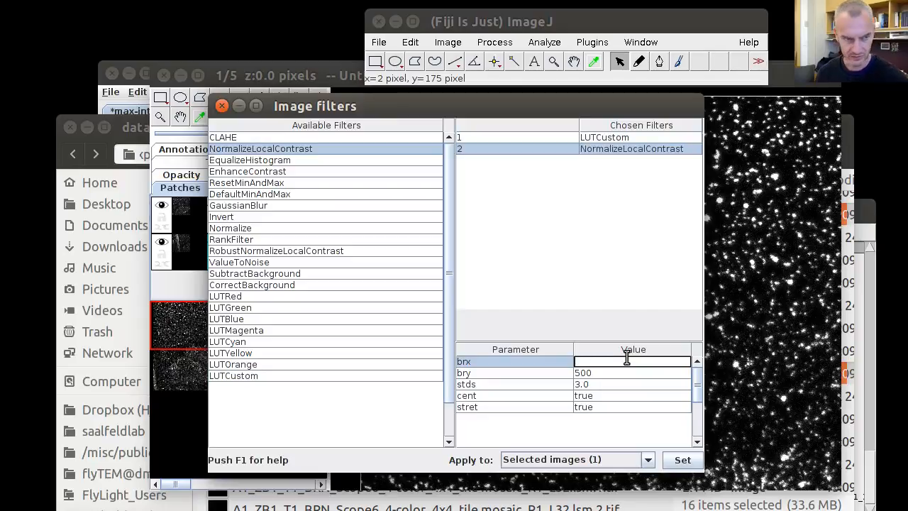
{"action": "key", "text": "Return"}
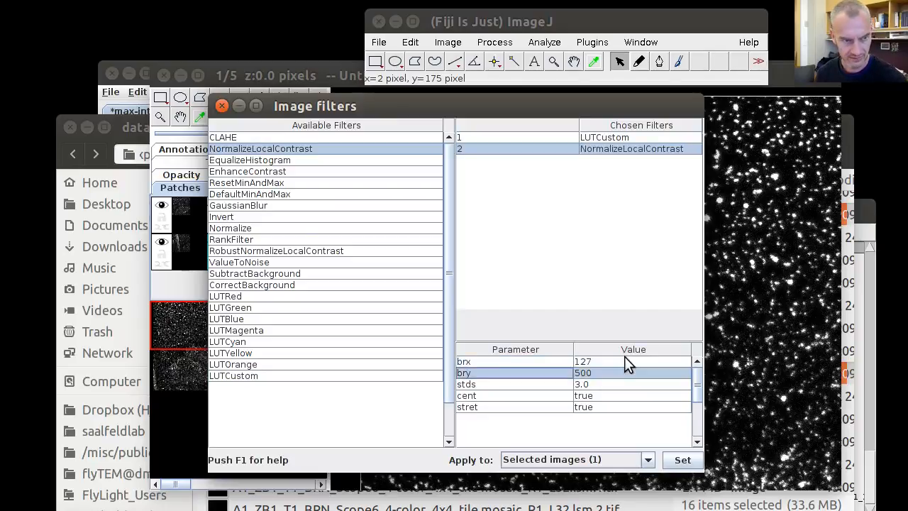
{"action": "key", "text": "BackSpace"}
{"action": "key", "text": "BackSpace"}
{"action": "key", "text": "BackSpace"}
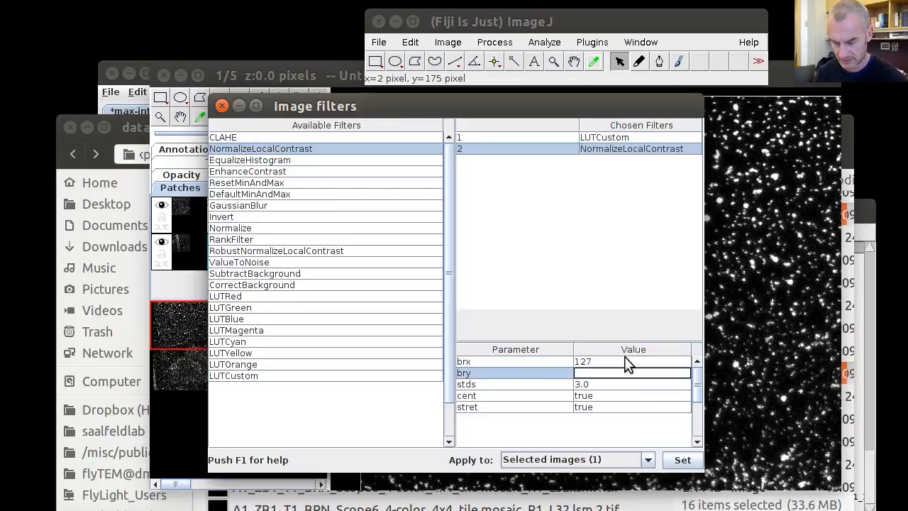
{"action": "type", "text": "127"}
{"action": "key", "text": "Return"}
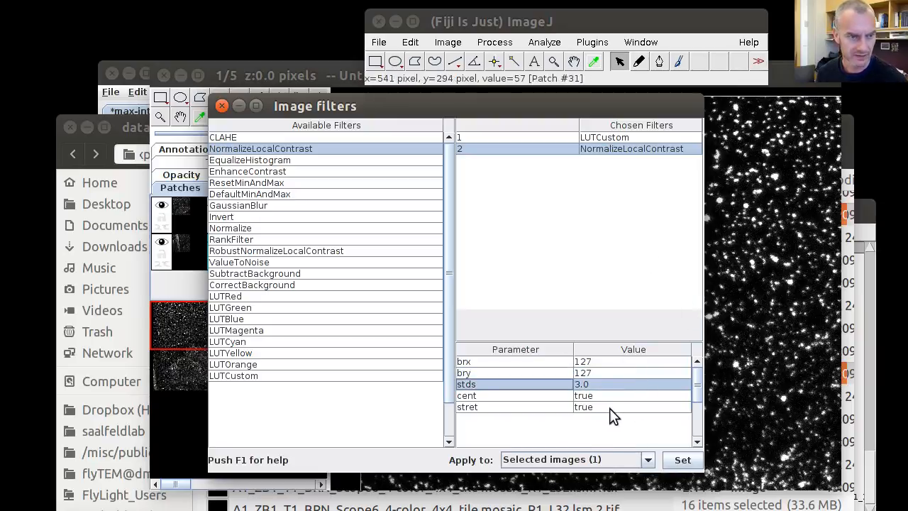
Apply the chosen filters to all visible images in the layer range from z=0.0 to z=4.0
{"action": "left_click", "coordinate": [648, 461]}
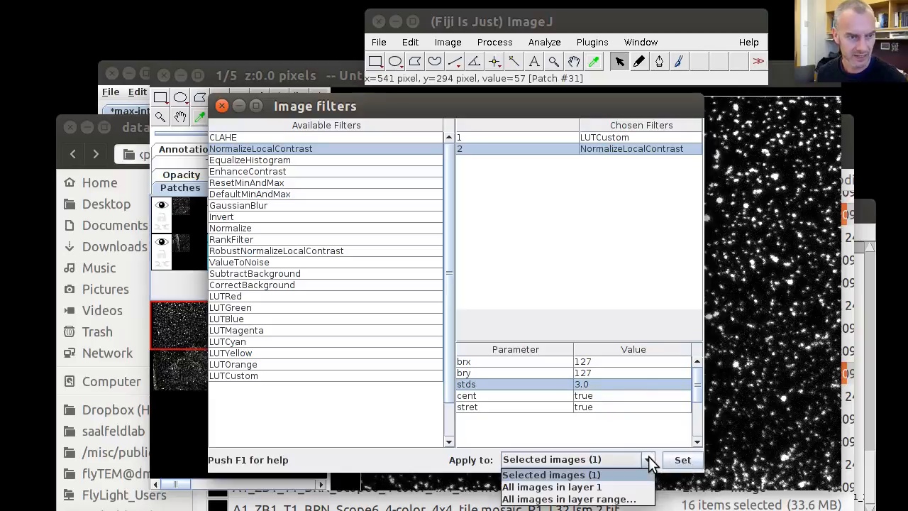
{"action": "left_click", "coordinate": [563, 498]}
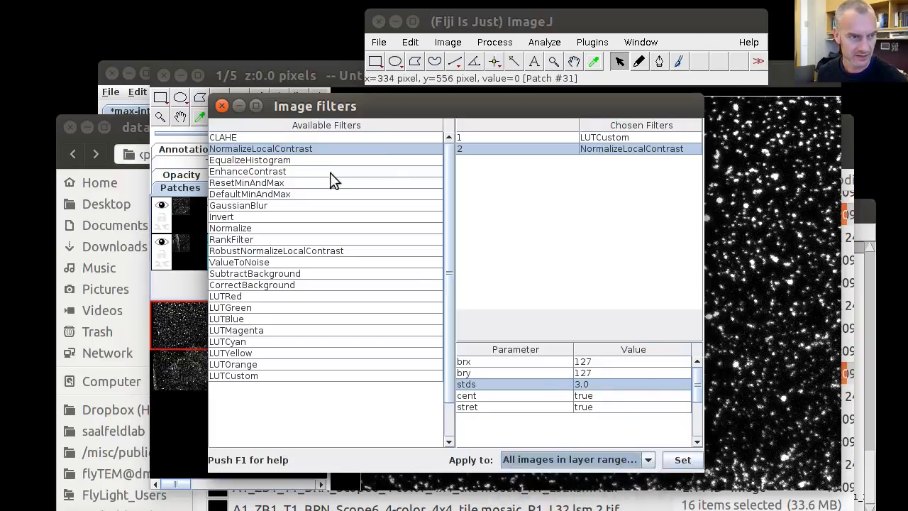
{"action": "left_click", "coordinate": [682, 460]}
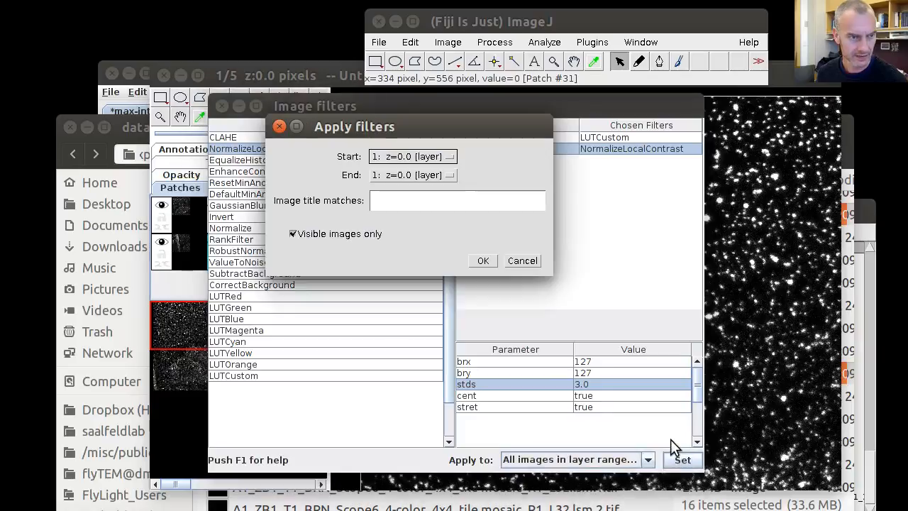
{"action": "left_click", "coordinate": [385, 183]}
{"action": "left_click", "coordinate": [404, 250]}
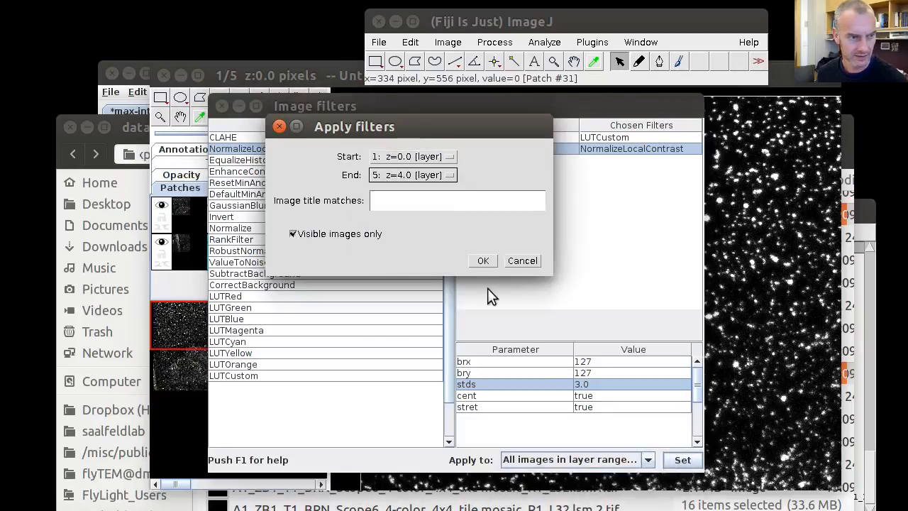
{"action": "left_click", "coordinate": [483, 261]}
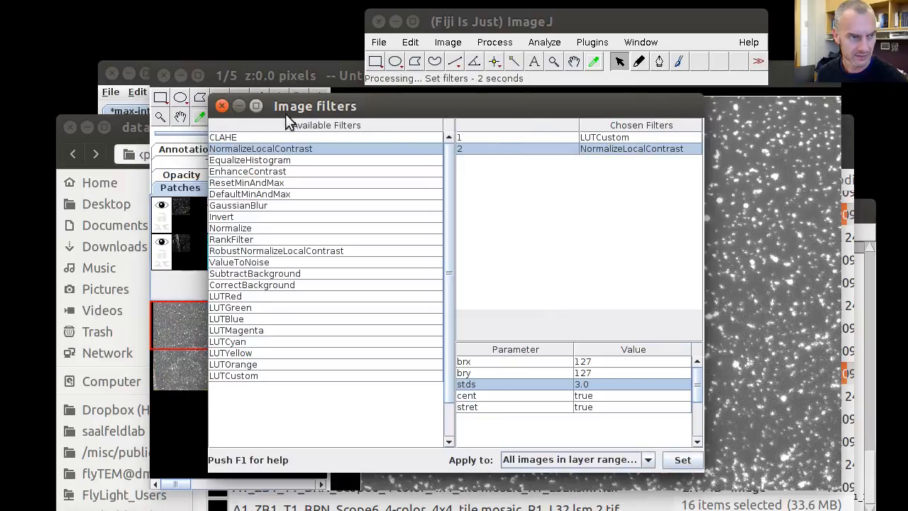
Browse back and forth through the layers from z=0.0 to z=4.0 to compare the filtered channels, and close the image filter settings
{"action": "left_click_drag", "start_coordinate": [391, 105], "coordinate": [0, 186]}
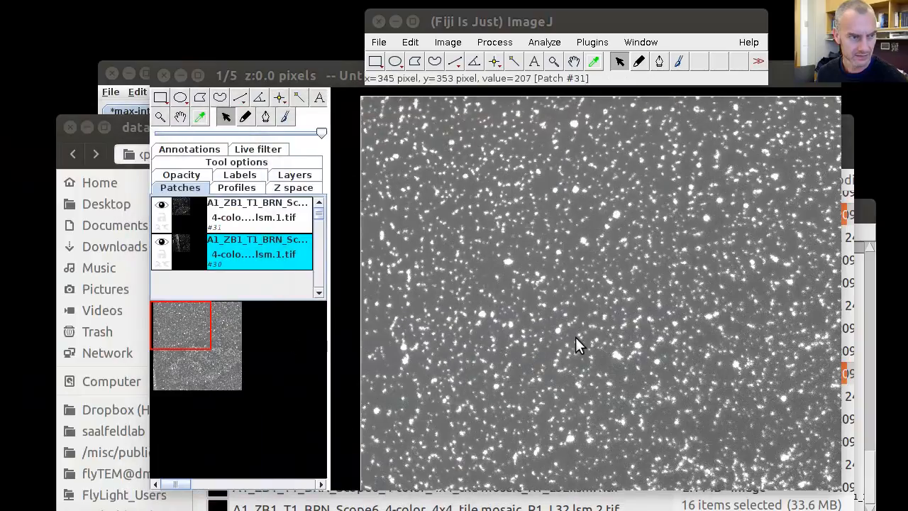
{"action": "scroll", "coordinate": [575, 337], "scroll_direction": "down", "scroll_amount": 4}
{"action": "scroll", "coordinate": [576, 337], "scroll_direction": "up", "scroll_amount": 3}
{"action": "scroll", "coordinate": [576, 337], "scroll_direction": "up", "scroll_amount": 1}
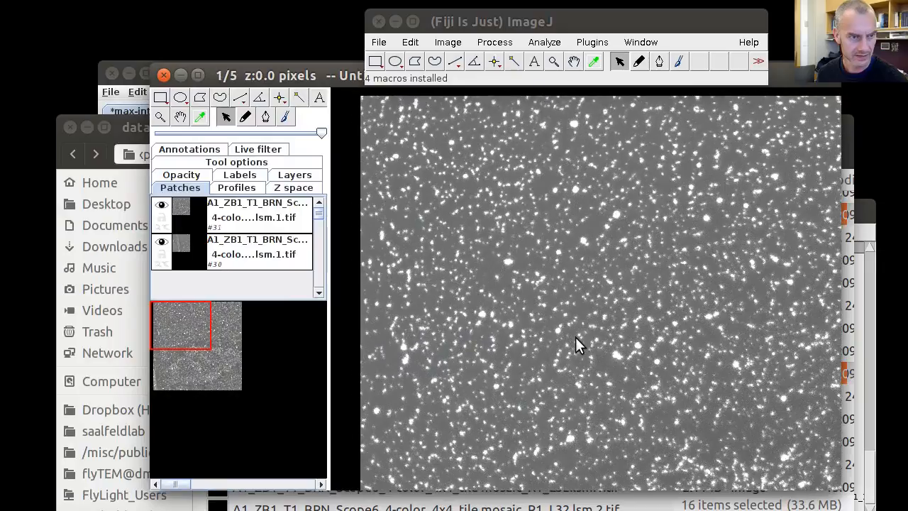
{"action": "scroll", "coordinate": [576, 337], "scroll_direction": "down", "scroll_amount": 4}
{"action": "scroll", "coordinate": [575, 337], "scroll_direction": "up", "scroll_amount": 4}
{"action": "scroll", "coordinate": [575, 337], "scroll_direction": "down", "scroll_amount": 3}
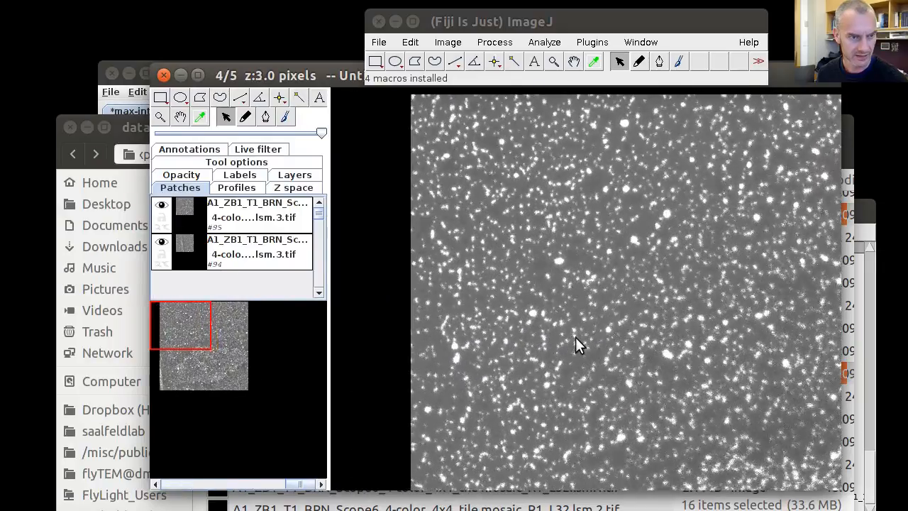
{"action": "scroll", "coordinate": [576, 337], "scroll_direction": "up", "scroll_amount": 1}
{"action": "scroll", "coordinate": [576, 337], "scroll_direction": "up", "scroll_amount": 2}
{"action": "scroll", "coordinate": [576, 337], "scroll_direction": "down", "scroll_amount": 4}
{"action": "scroll", "coordinate": [575, 337], "scroll_direction": "up", "scroll_amount": 4}
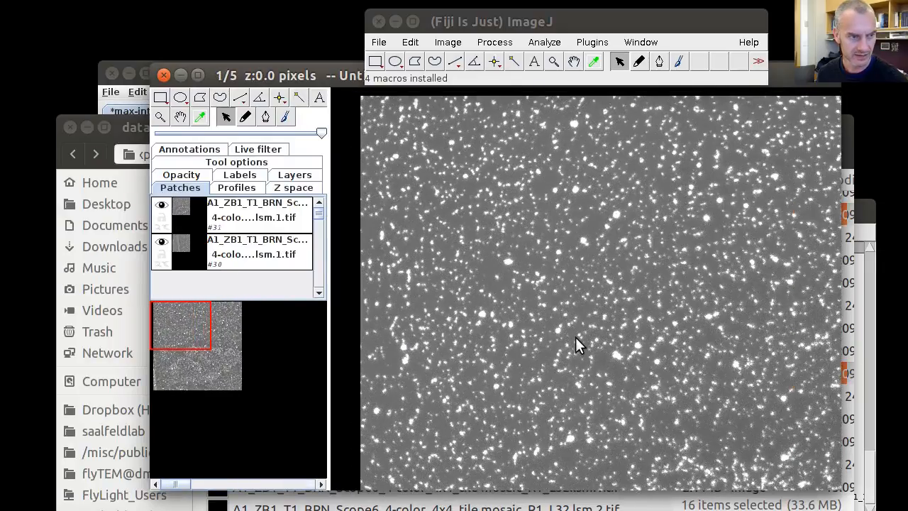
{"action": "scroll", "coordinate": [576, 337], "scroll_direction": "down", "scroll_amount": 4}
{"action": "scroll", "coordinate": [575, 337], "scroll_direction": "up", "scroll_amount": 4}
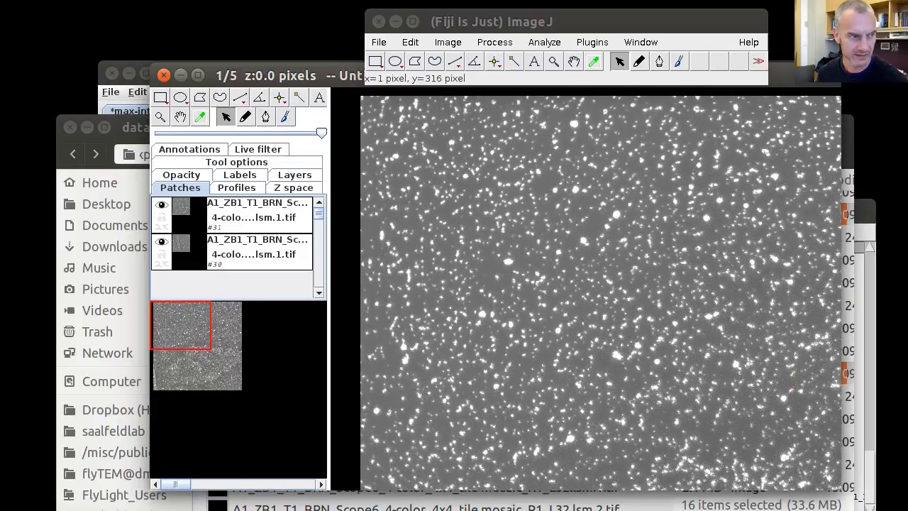
{"action": "left_click_drag", "start_coordinate": [0, 178], "coordinate": [501, 116]}
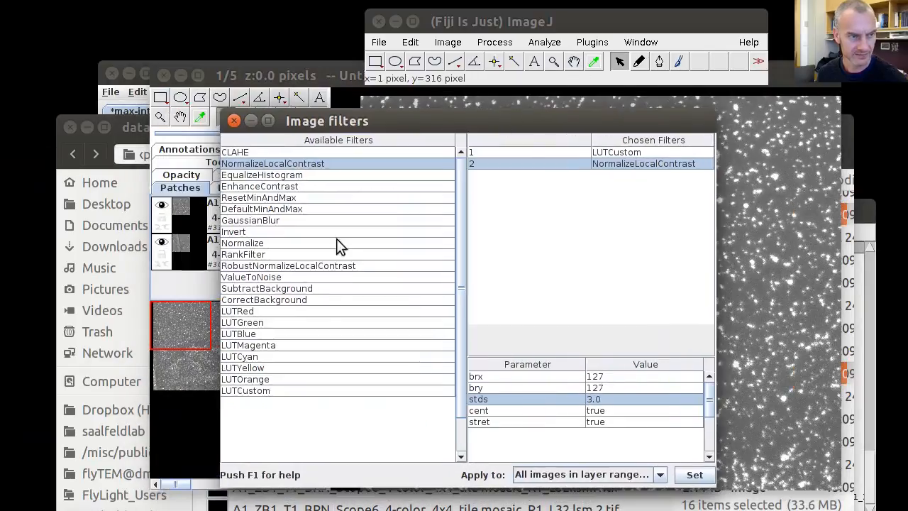
{"action": "left_click", "coordinate": [234, 121]}
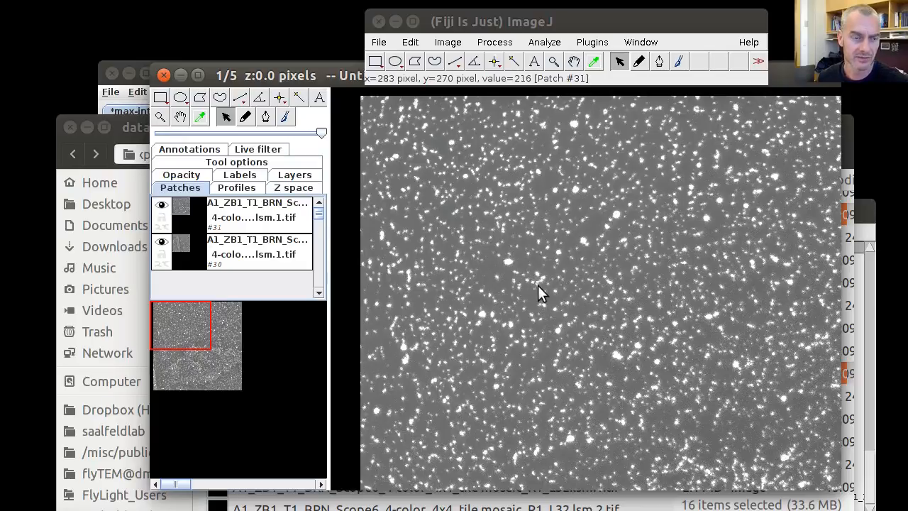
Start montaging multiple layers from z=0.0 to z=4.0 in least squares (linear feature correspondences) mode
{"action": "right_click", "coordinate": [468, 160]}
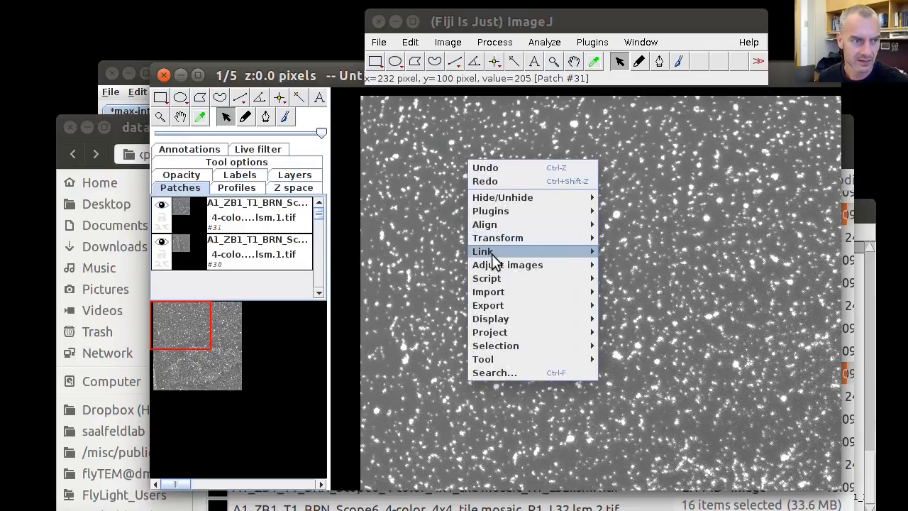
{"action": "mouse_move", "coordinate": [508, 228]}
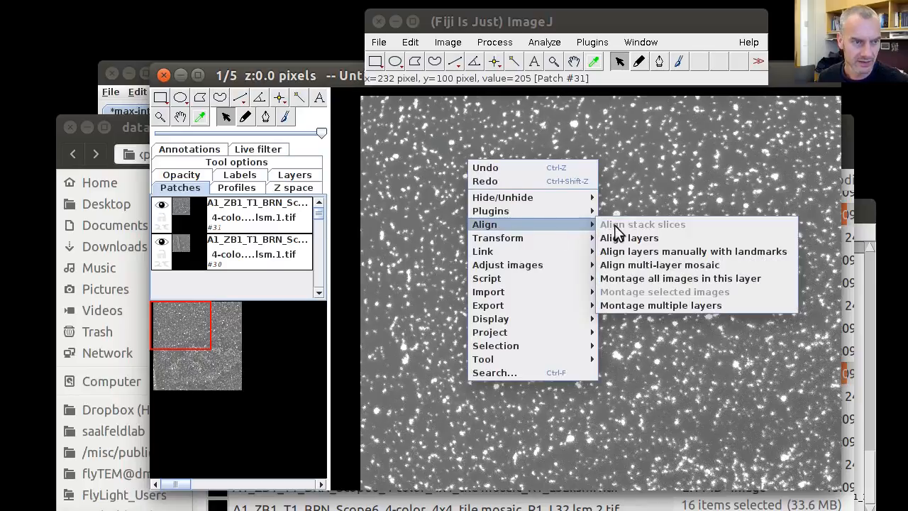
{"action": "left_click", "coordinate": [624, 305]}
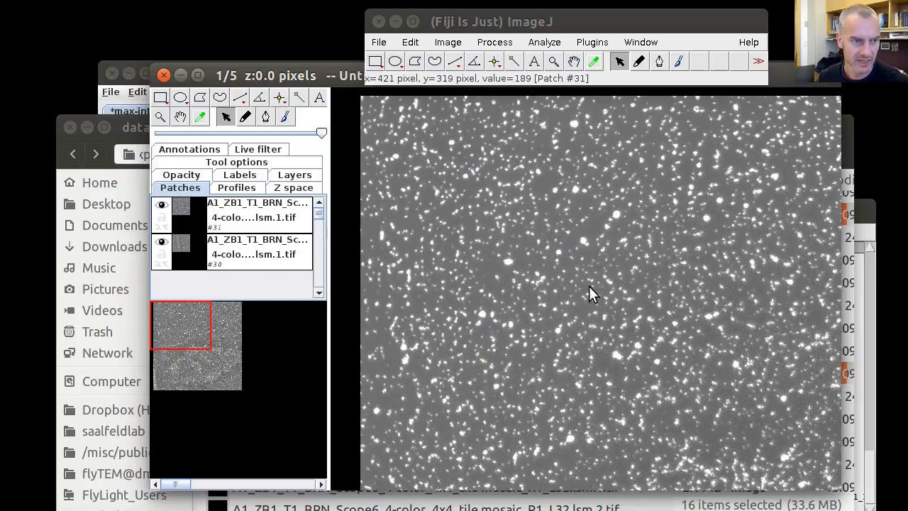
{"action": "left_click", "coordinate": [425, 189]}
{"action": "left_click", "coordinate": [415, 257]}
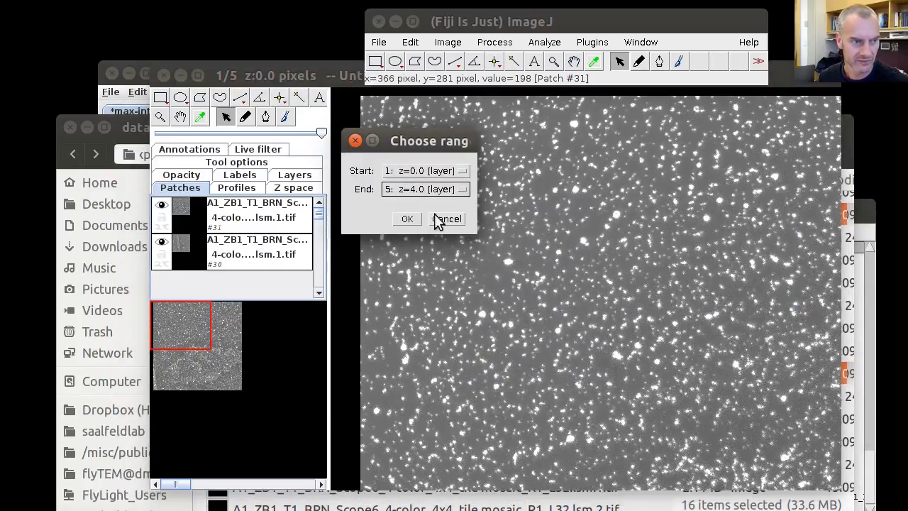
{"action": "left_click", "coordinate": [404, 220]}
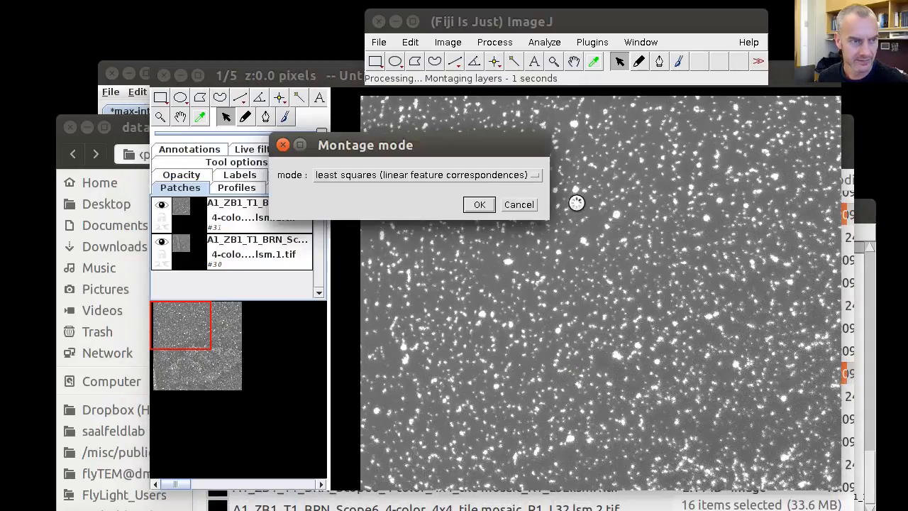
{"action": "left_click", "coordinate": [480, 204]}
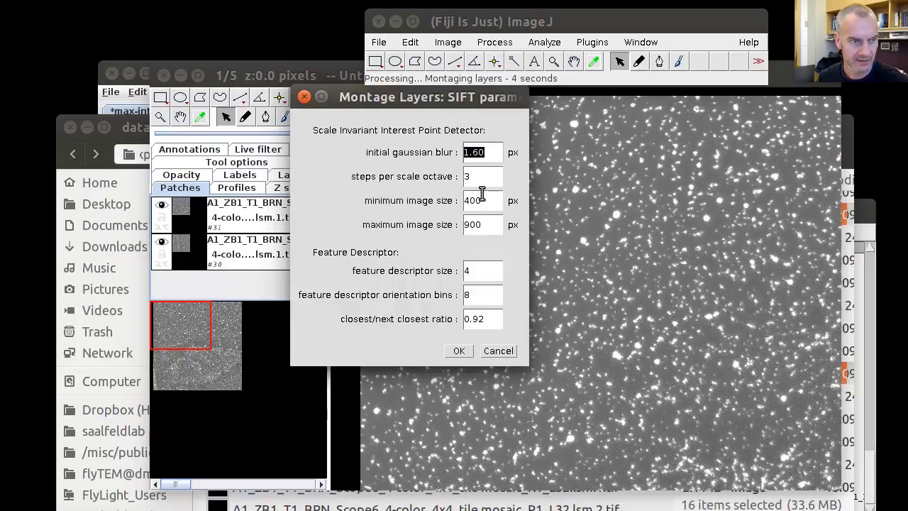
Run the montage with SIFT image sizes 400 to 900 px, descriptor size 4, 50 px maximal alignment error, Translation transformations and tiles roughly in place
{"action": "left_click", "coordinate": [492, 202]}
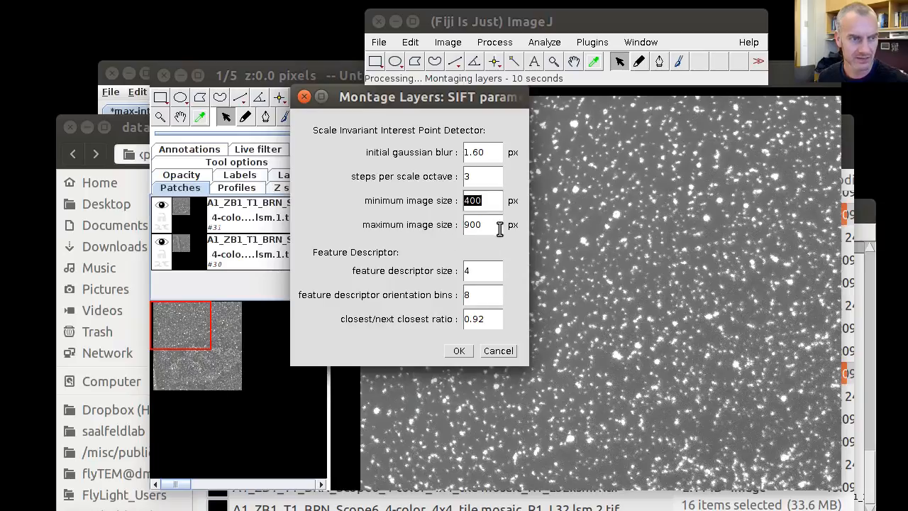
{"action": "left_click", "coordinate": [478, 272]}
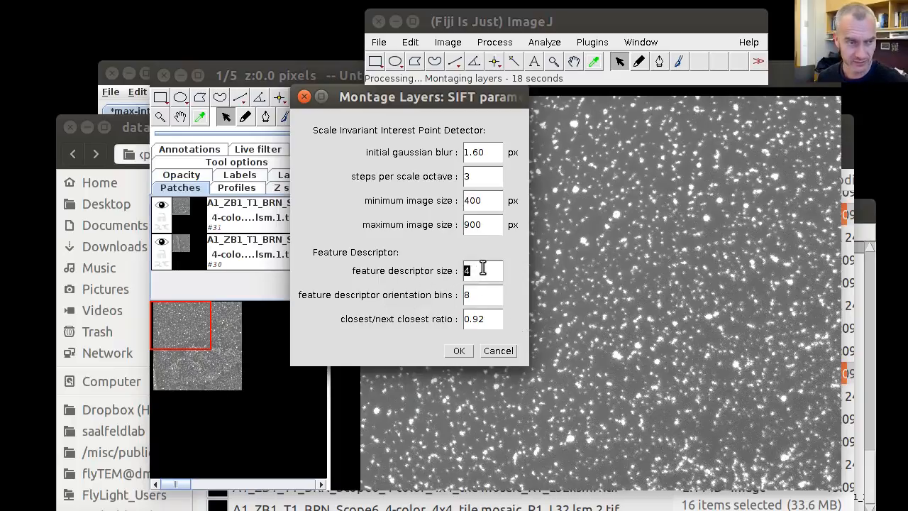
{"action": "left_click", "coordinate": [459, 351]}
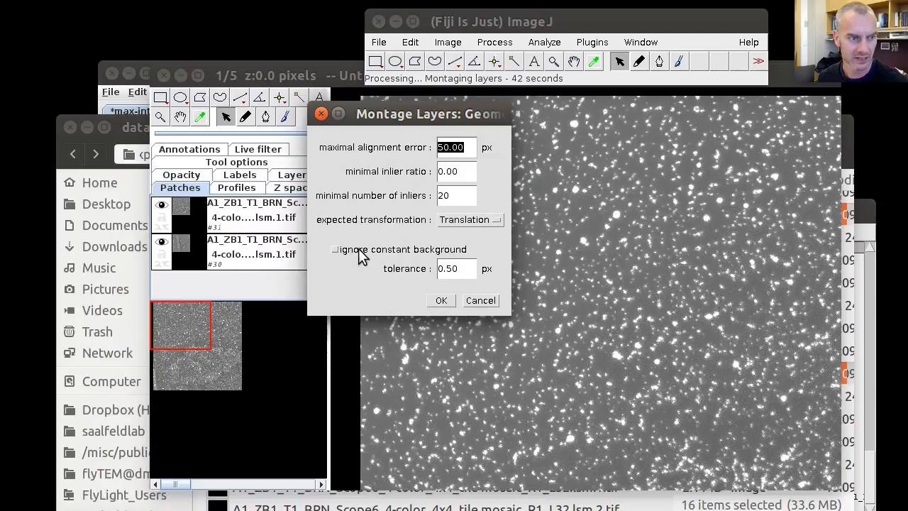
{"action": "left_click", "coordinate": [438, 301]}
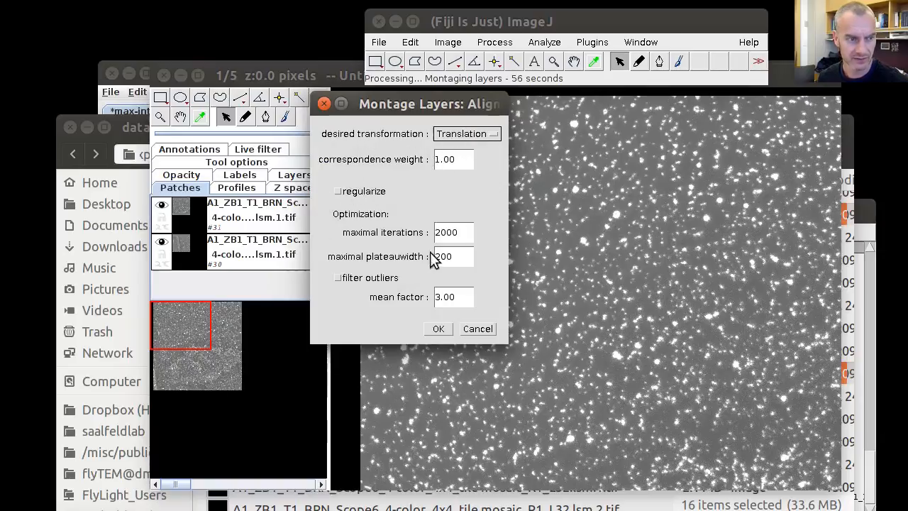
{"action": "left_click", "coordinate": [434, 330]}
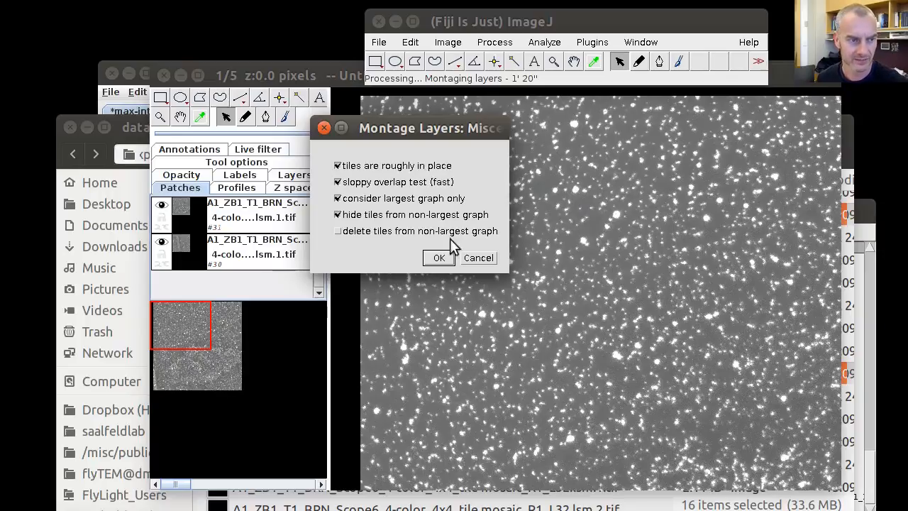
{"action": "left_click", "coordinate": [439, 257]}
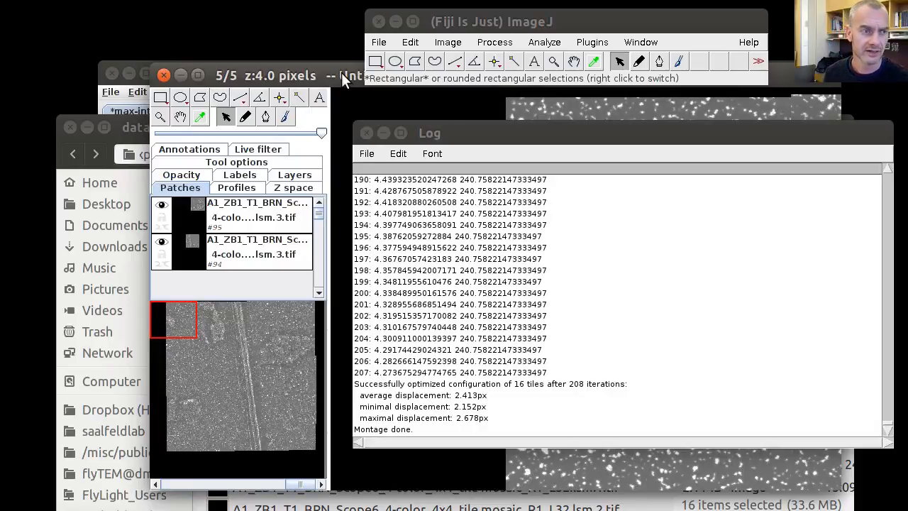
Select patch #92 in layer z=4.0 and examine its seam with the adjacent tile at 400% zoom
{"action": "left_click", "coordinate": [341, 73]}
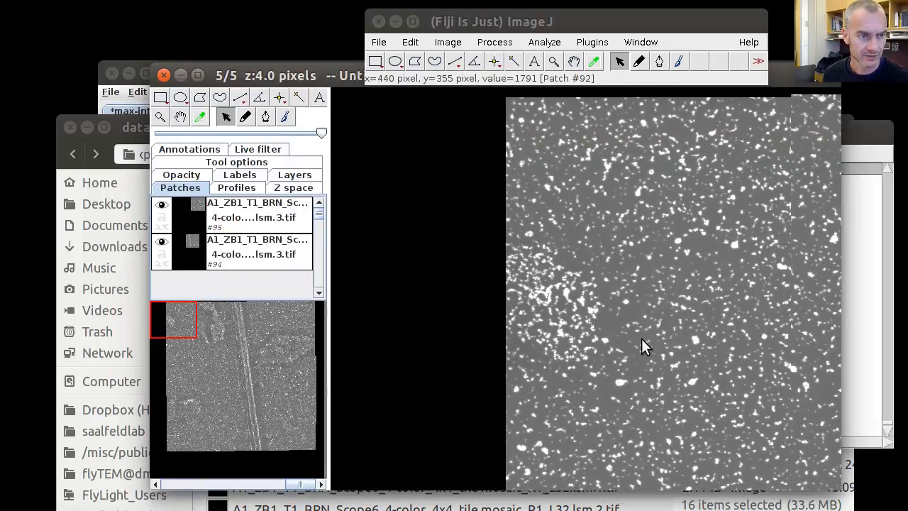
{"action": "left_click_drag", "start_coordinate": [782, 186], "coordinate": [606, 399]}
{"action": "left_click_drag", "start_coordinate": [607, 144], "coordinate": [634, 165]}
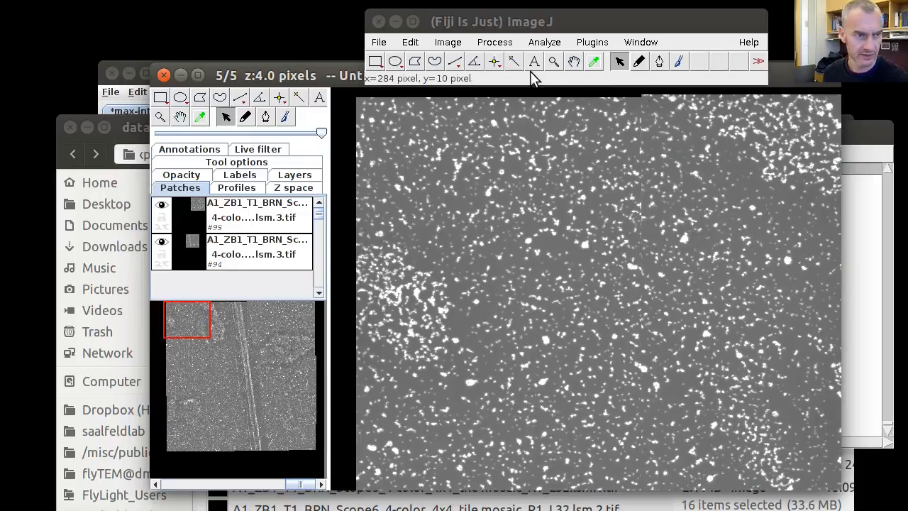
{"action": "left_click", "coordinate": [605, 131]}
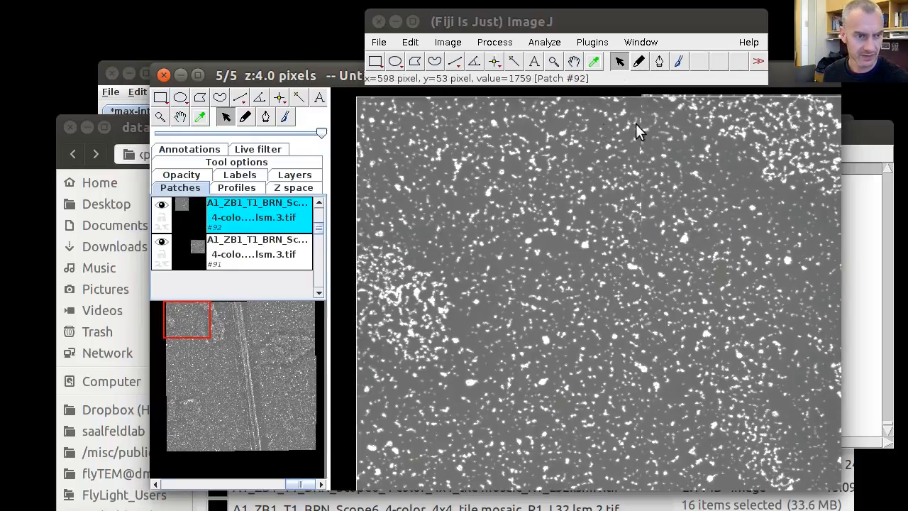
{"action": "left_click_drag", "start_coordinate": [664, 168], "coordinate": [652, 168]}
{"action": "scroll", "coordinate": [576, 141], "scroll_direction": "up", "scroll_amount": 4}
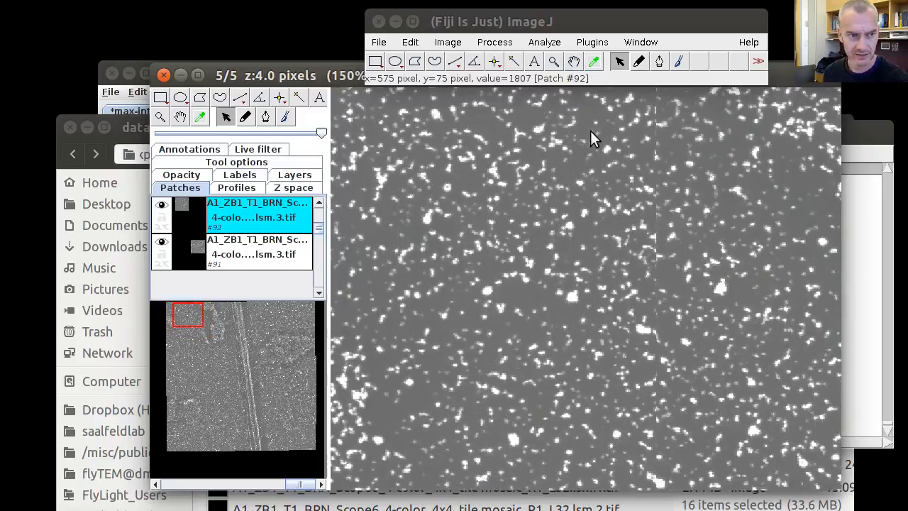
{"action": "left_click_drag", "start_coordinate": [671, 132], "coordinate": [607, 302]}
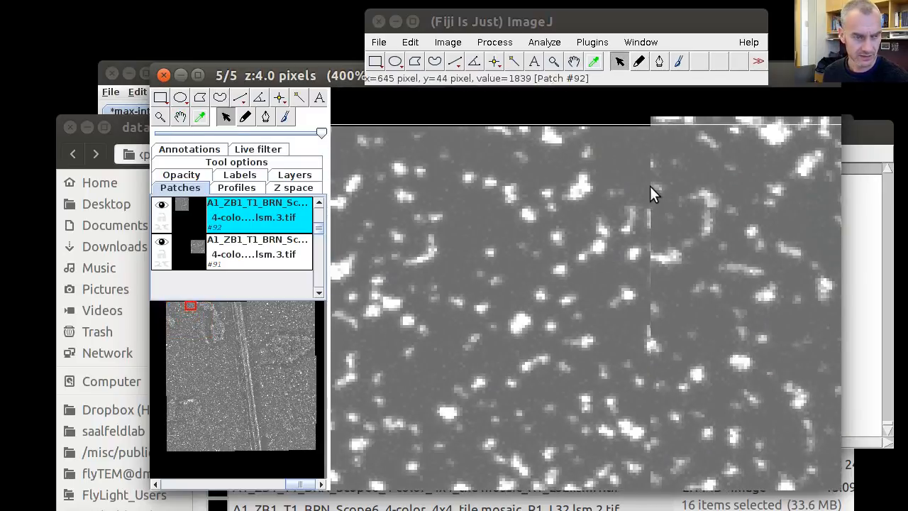
Move patch #92 repeatedly up and down in the stacking order to compare its overlap with the neighbouring tile
{"action": "key", "text": "Page_Up"}
{"action": "key", "text": "Page_Down"}
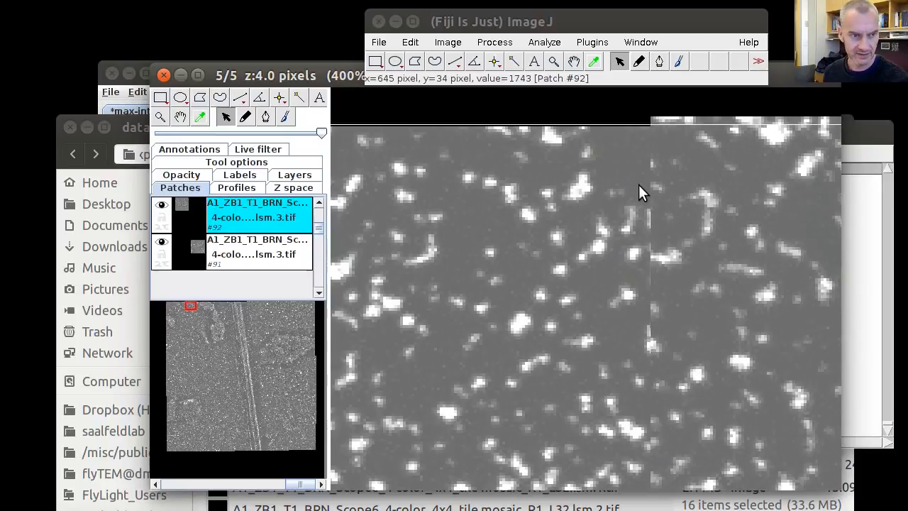
{"action": "key", "text": "Page_Up"}
{"action": "key", "text": "Page_Down"}
{"action": "key", "text": "Page_Up"}
{"action": "key", "text": "Page_Down"}
{"action": "key", "text": "Page_Up"}
{"action": "key", "text": "Page_Down"}
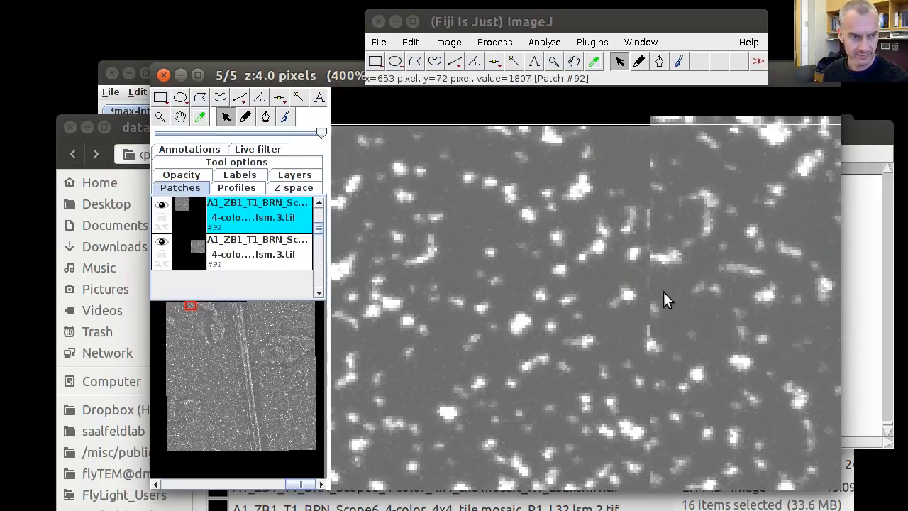
Alternate patch #92 above and below its neighbour at 400% zoom to check the beads along the seam
{"action": "key", "text": "Page_Up"}
{"action": "key", "text": "Page_Down"}
{"action": "key", "text": "Page_Up"}
{"action": "key", "text": "Page_Down"}
{"action": "key", "text": "Page_Up"}
{"action": "key", "text": "Page_Down"}
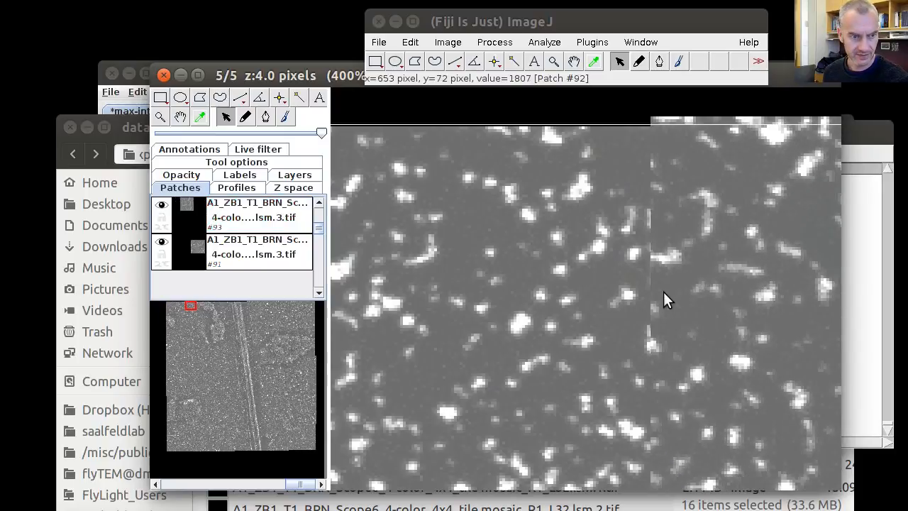
{"action": "key", "text": "Page_Up"}
Examine the overlap of patches #92 and #93 away from the seam by swapping their stacking order at 400% zoom
{"action": "left_click_drag", "start_coordinate": [664, 291], "coordinate": [391, 316]}
{"action": "left_click_drag", "start_coordinate": [707, 272], "coordinate": [423, 275]}
{"action": "key", "text": "Page_Down"}
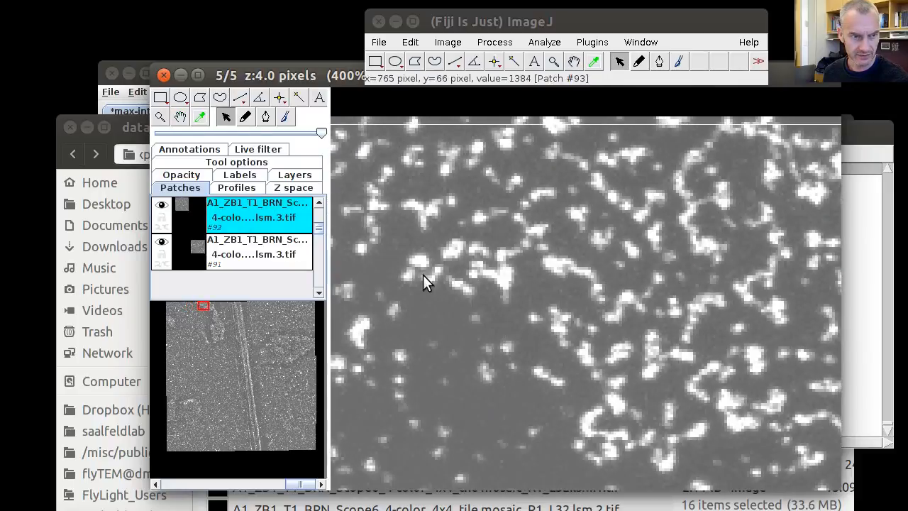
{"action": "key", "text": "Page_Up"}
{"action": "key", "text": "Page_Down"}
{"action": "key", "text": "Page_Up"}
{"action": "key", "text": "Page_Down"}
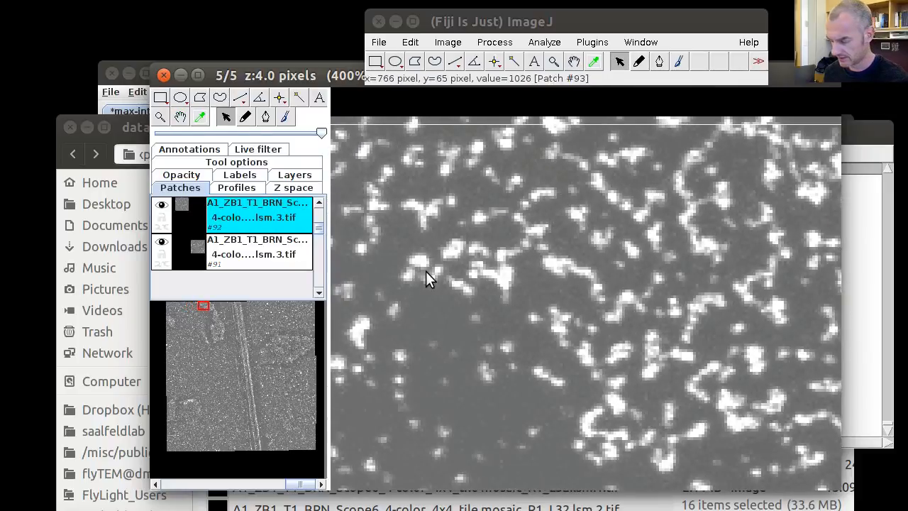
Compare the wider overlap of patches #92 and #93 at 200% zoom by repeatedly changing their stacking order
{"action": "key", "text": "minus"}
{"action": "key", "text": "minus"}
{"action": "left_click_drag", "start_coordinate": [474, 221], "coordinate": [573, 262]}
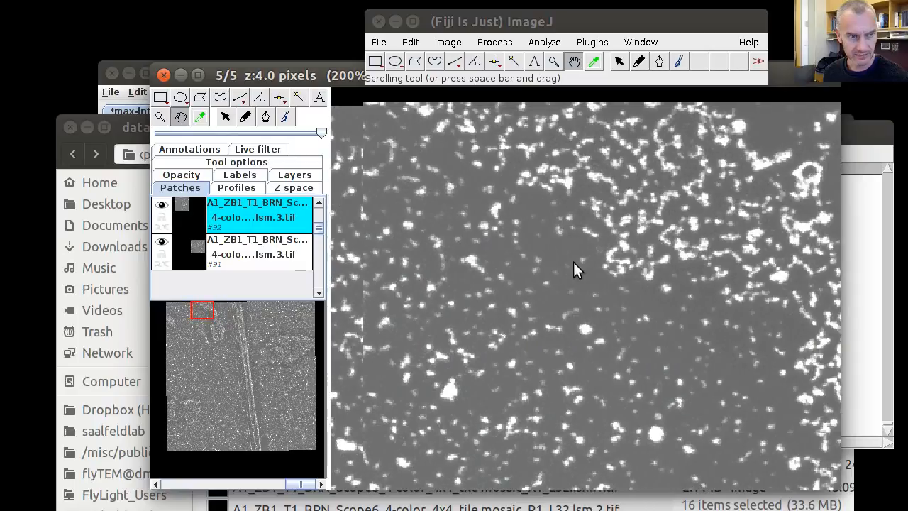
{"action": "key", "text": "Page_Down"}
{"action": "key", "text": "Page_Up"}
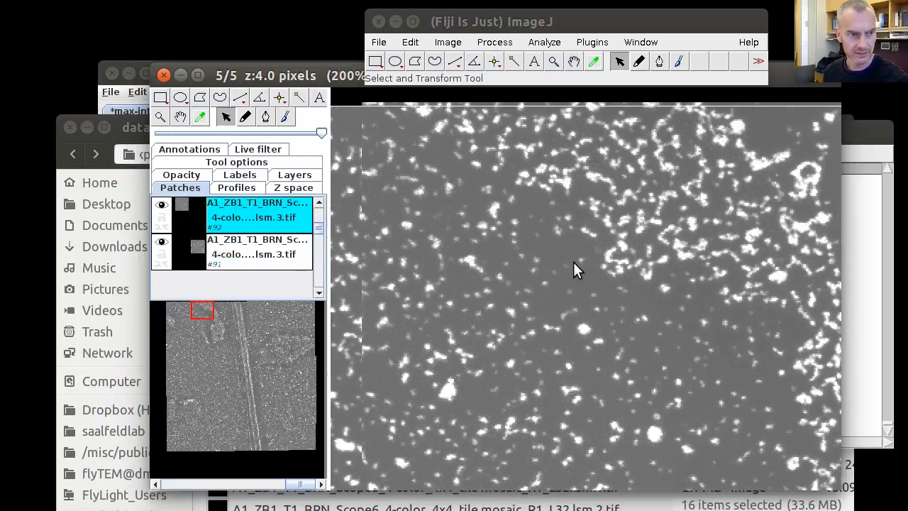
{"action": "key", "text": "Page_Down"}
{"action": "key", "text": "Page_Up"}
{"action": "key", "text": "Page_Down"}
{"action": "key", "text": "Page_Up"}
{"action": "key", "text": "Page_Down"}
{"action": "key", "text": "Page_Up"}
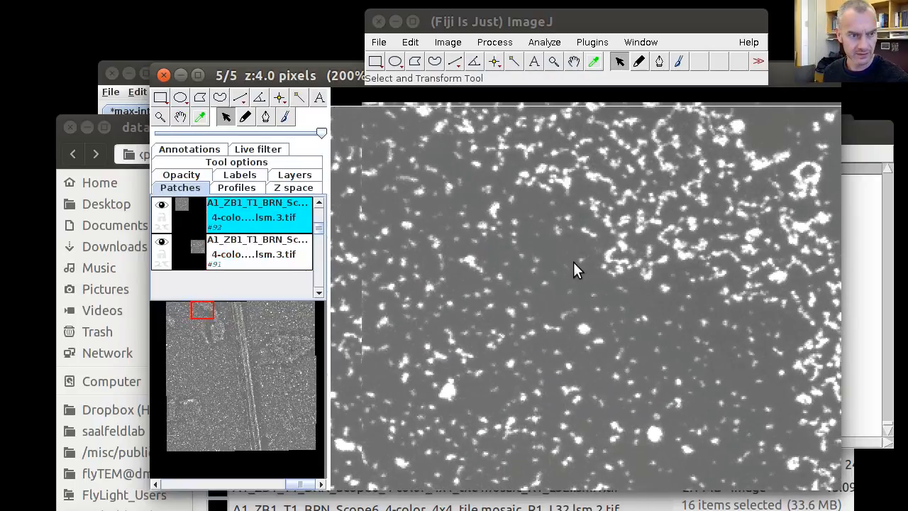
{"action": "key", "text": "Page_Down"}
{"action": "key", "text": "Page_Up"}
{"action": "key", "text": "Page_Down"}
{"action": "key", "text": "Page_Down"}
{"action": "key", "text": "Page_Up"}
{"action": "key", "text": "Page_Down"}
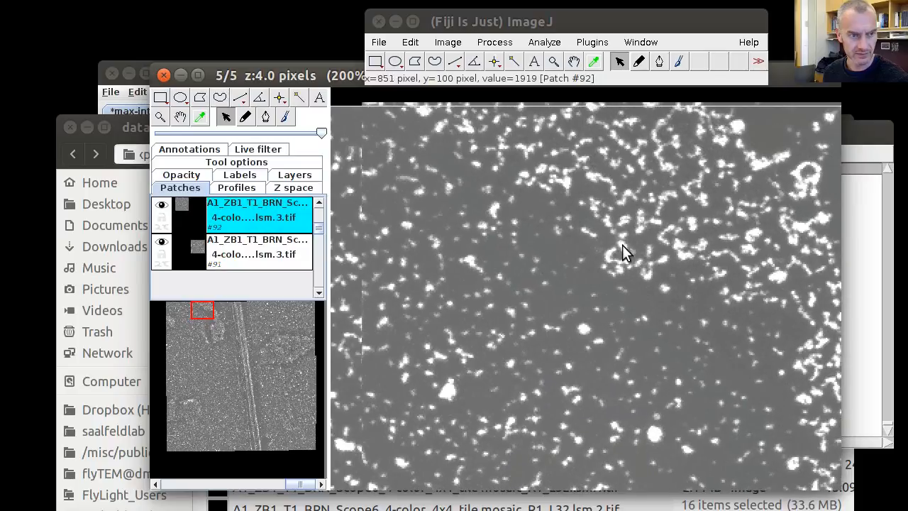
Examine the overlap around patch #94 in layer z=4.0 by repeatedly changing the tile stacking order at 200% zoom
{"action": "left_click_drag", "start_coordinate": [658, 341], "coordinate": [343, 341]}
{"action": "key", "text": "Page_Up"}
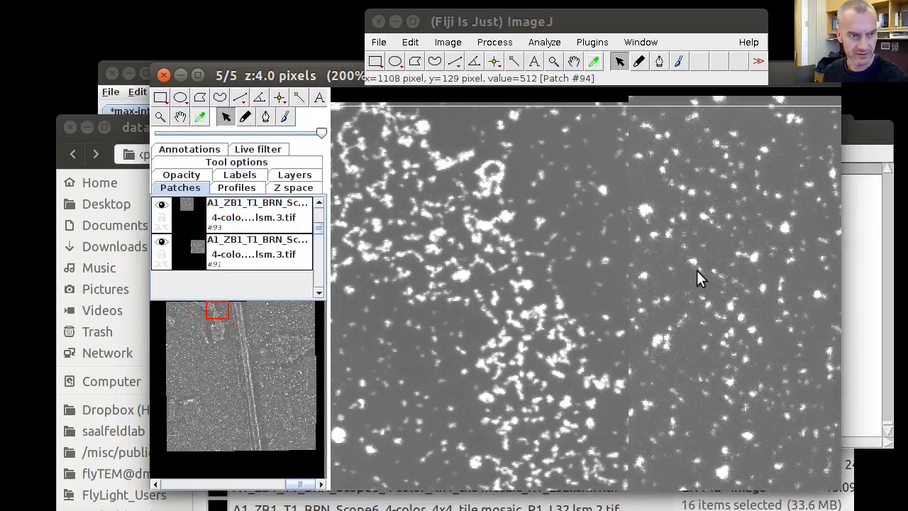
{"action": "key", "text": "Page_Down"}
{"action": "key", "text": "Page_Up"}
{"action": "key", "text": "Page_Up"}
{"action": "key", "text": "Page_Down"}
{"action": "key", "text": "Page_Up"}
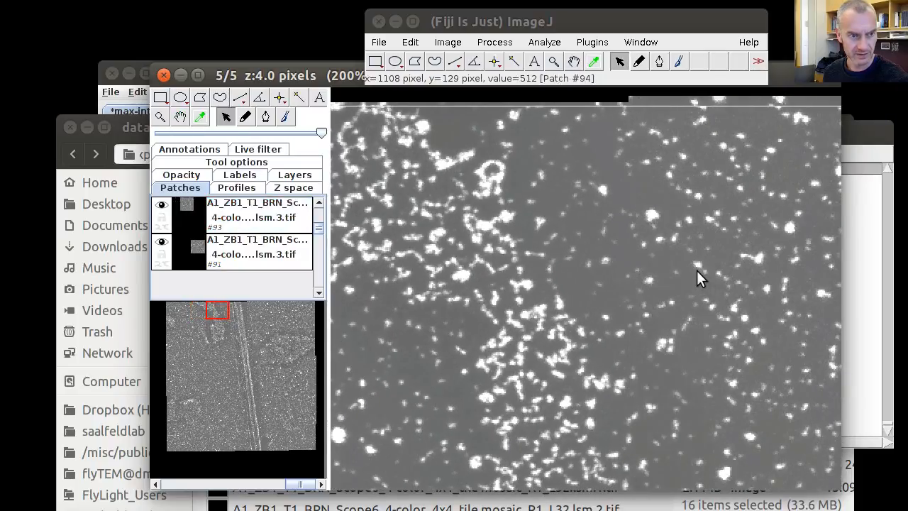
{"action": "key", "text": "Page_Down"}
{"action": "key", "text": "Page_Down"}
{"action": "key", "text": "Page_Down"}
{"action": "key", "text": "Page_Down"}
{"action": "key", "text": "Page_Up"}
{"action": "key", "text": "Page_Up"}
{"action": "key", "text": "Page_Up"}
{"action": "key", "text": "Page_Down"}
{"action": "key", "text": "Page_Down"}
{"action": "key", "text": "Page_Down"}
Compare the mosaic positions across layers z=0.0 to z=4.0 at 50% zoom, finishing on layer z=0.0
{"action": "left_click_drag", "start_coordinate": [501, 261], "coordinate": [798, 249]}
{"action": "left_click_drag", "start_coordinate": [544, 263], "coordinate": [707, 266]}
{"action": "left_click_drag", "start_coordinate": [348, 277], "coordinate": [626, 274]}
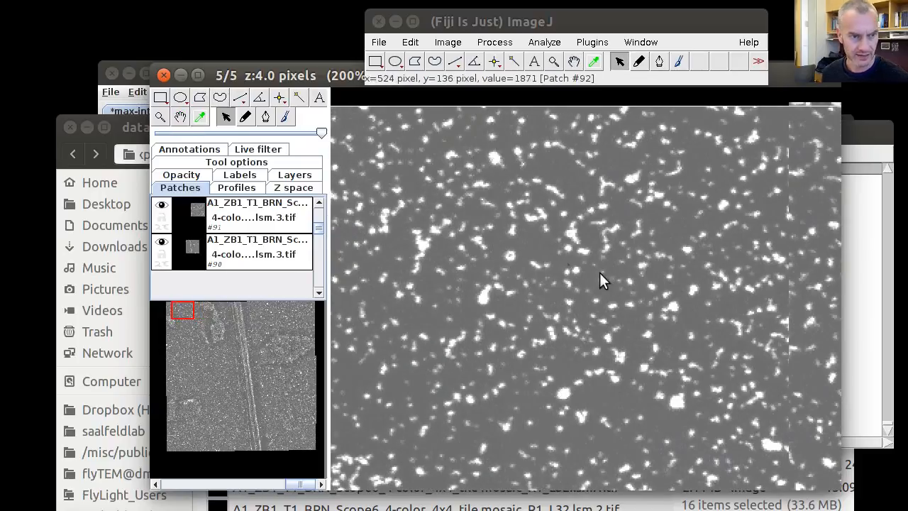
{"action": "key", "text": "minus"}
{"action": "key", "text": "minus"}
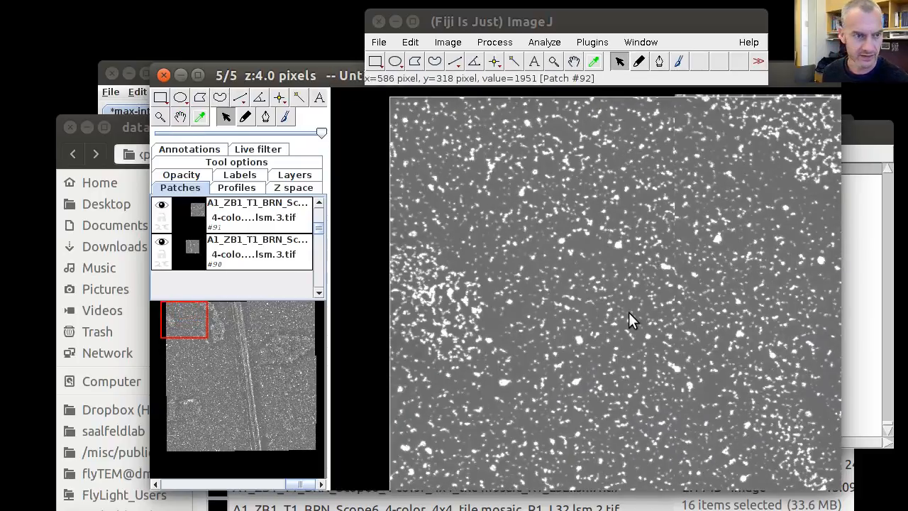
{"action": "key", "text": "Page_Up"}
{"action": "key", "text": "Page_Up"}
{"action": "key", "text": "minus"}
{"action": "key", "text": "Page_Up"}
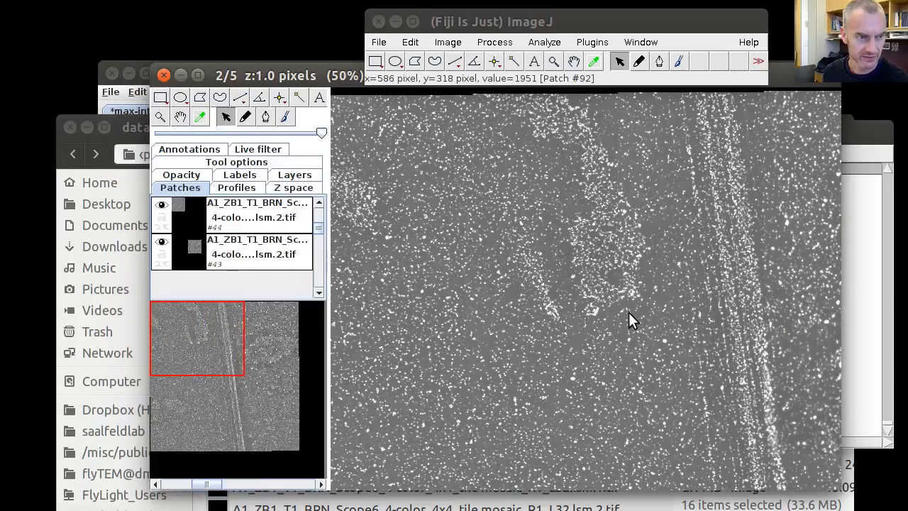
{"action": "key", "text": "Page_Up"}
{"action": "key", "text": "Page_Down"}
{"action": "key", "text": "Page_Down"}
{"action": "key", "text": "Page_Down"}
{"action": "key", "text": "Page_Down"}
{"action": "key", "text": "Page_Up"}
{"action": "key", "text": "Page_Up"}
{"action": "key", "text": "Page_Up"}
{"action": "key", "text": "Page_Up"}
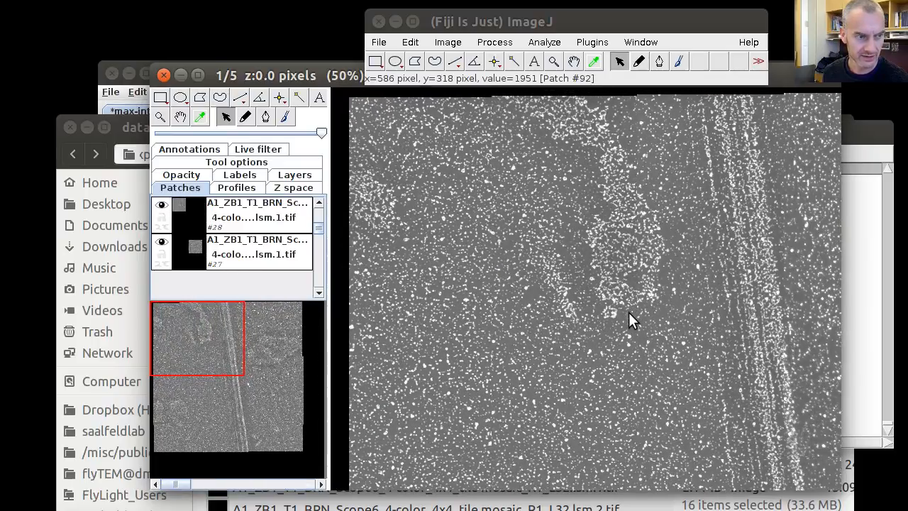
{"action": "key", "text": "Page_Down"}
{"action": "key", "text": "Page_Down"}
{"action": "key", "text": "Page_Down"}
{"action": "key", "text": "Page_Down"}
{"action": "key", "text": "Page_Up"}
{"action": "key", "text": "Page_Up"}
{"action": "key", "text": "Page_Up"}
{"action": "key", "text": "Page_Up"}
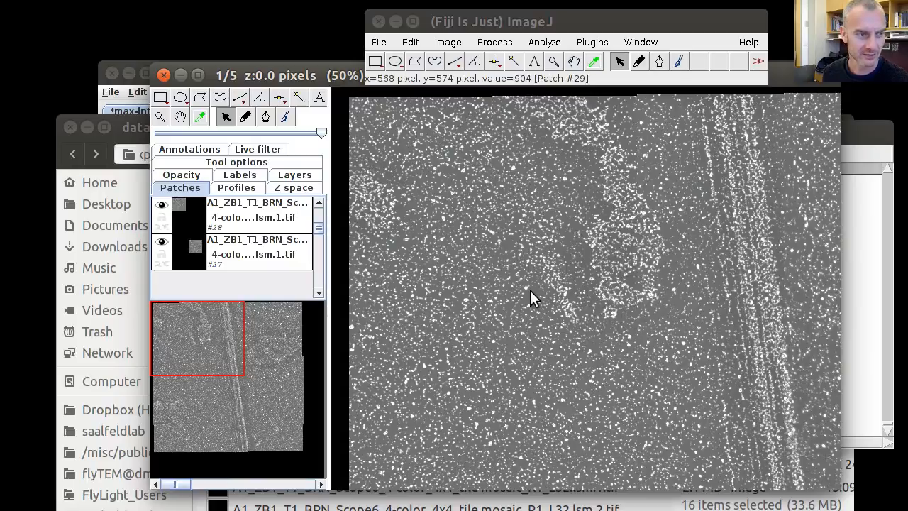
{"action": "key", "text": "Page_Down"}
{"action": "key", "text": "Page_Down"}
{"action": "key", "text": "Page_Down"}
{"action": "key", "text": "Page_Up"}
{"action": "key", "text": "Page_Up"}
{"action": "key", "text": "Page_Up"}
{"action": "key", "text": "Page_Down"}
{"action": "key", "text": "Page_Down"}
{"action": "key", "text": "Page_Down"}
{"action": "key", "text": "Page_Down"}
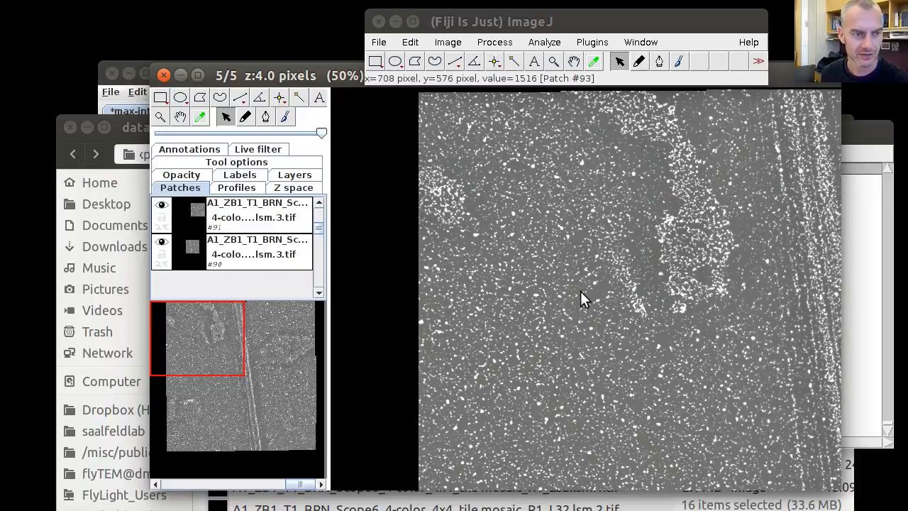
{"action": "scroll", "coordinate": [590, 268], "scroll_direction": "up", "scroll_amount": 1}
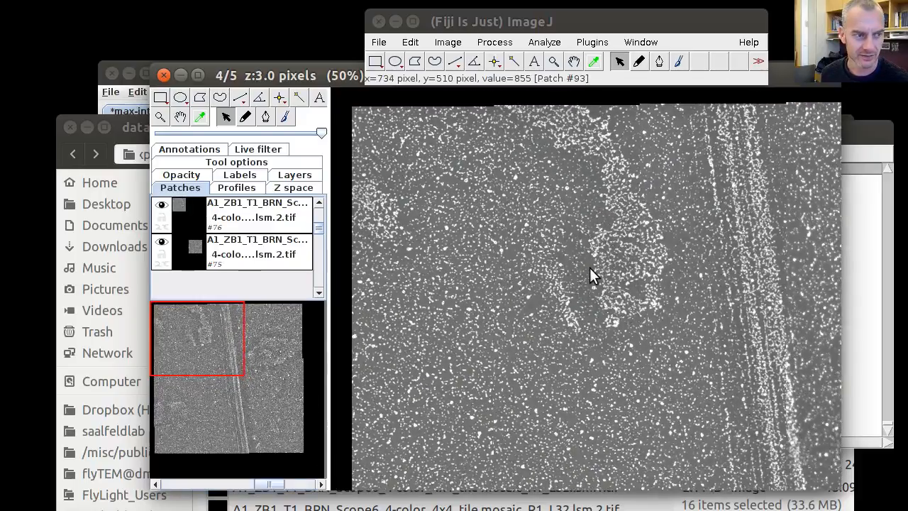
{"action": "scroll", "coordinate": [590, 267], "scroll_direction": "up", "scroll_amount": 3}
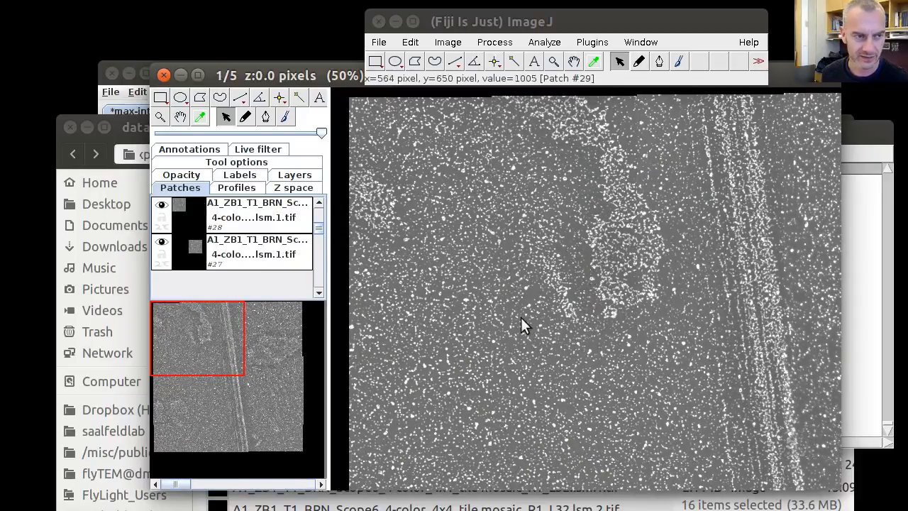
Start aligning layers z=0.0 to z=4.0 in least squares (linear feature correspondences) mode with no reference layer
{"action": "right_click", "coordinate": [534, 254]}
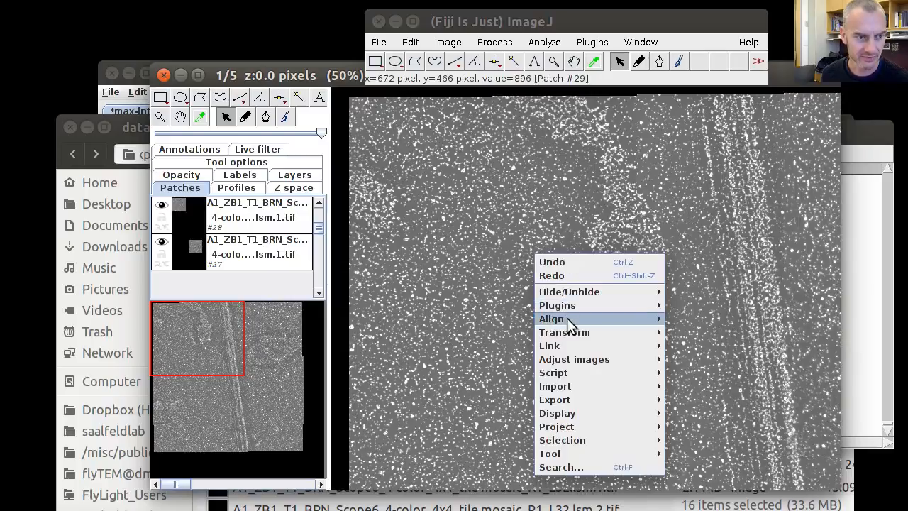
{"action": "mouse_move", "coordinate": [571, 324]}
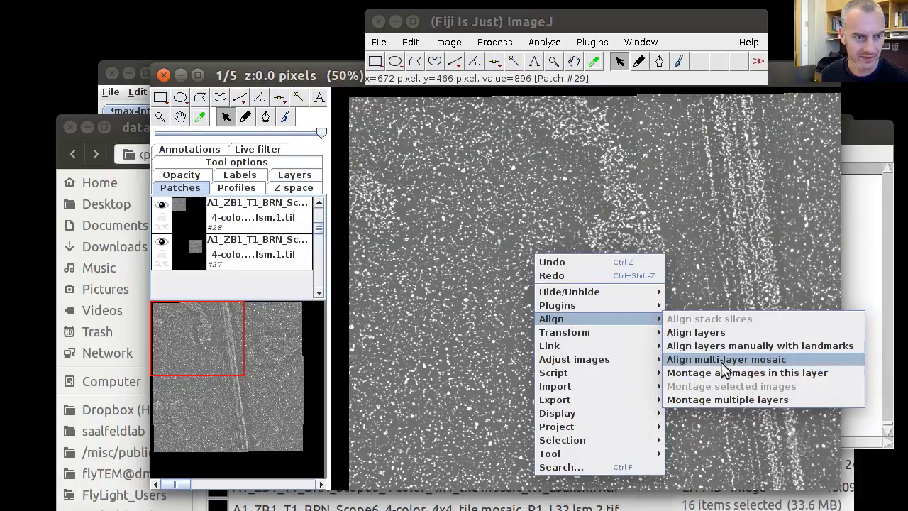
{"action": "left_click", "coordinate": [713, 333]}
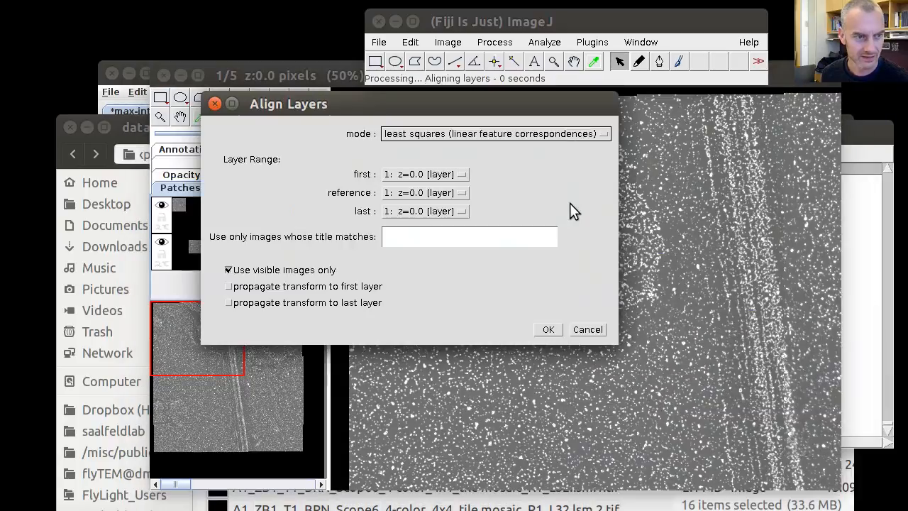
{"action": "left_click", "coordinate": [436, 193]}
{"action": "left_click", "coordinate": [406, 205]}
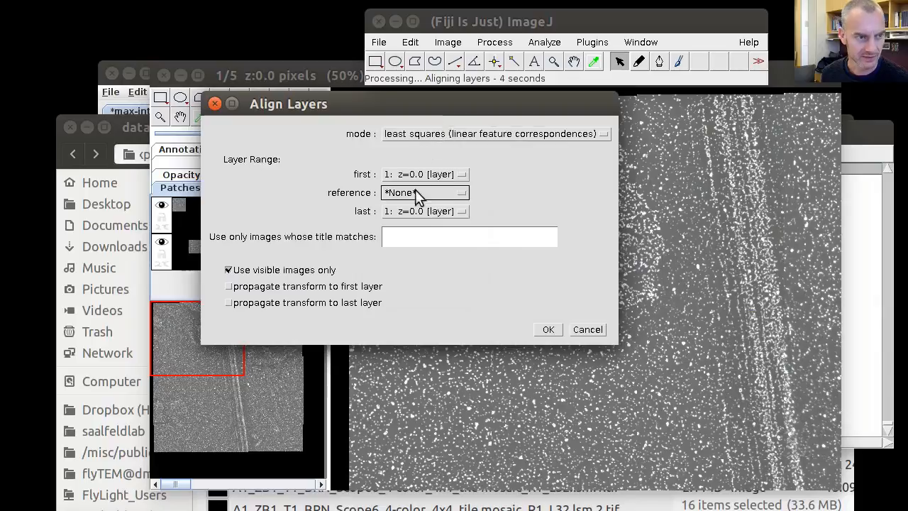
{"action": "left_click", "coordinate": [416, 212]}
{"action": "left_click", "coordinate": [407, 281]}
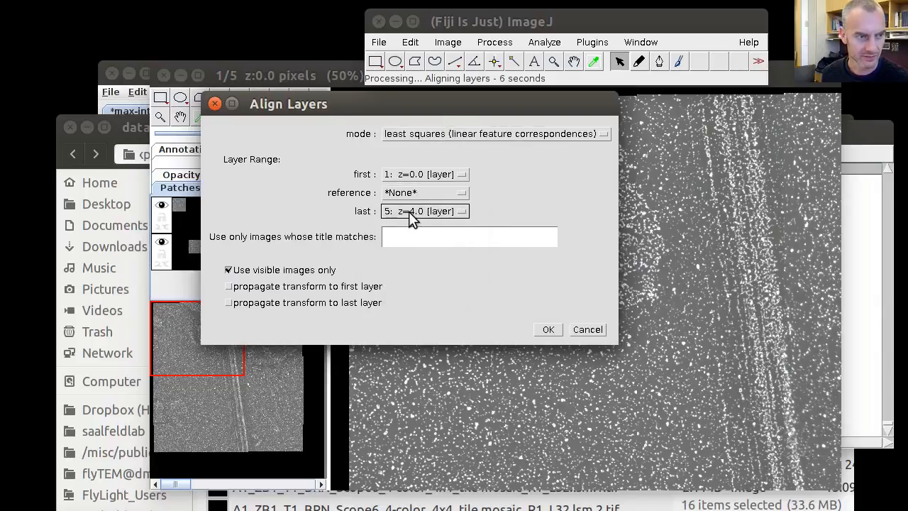
{"action": "left_click", "coordinate": [547, 330]}
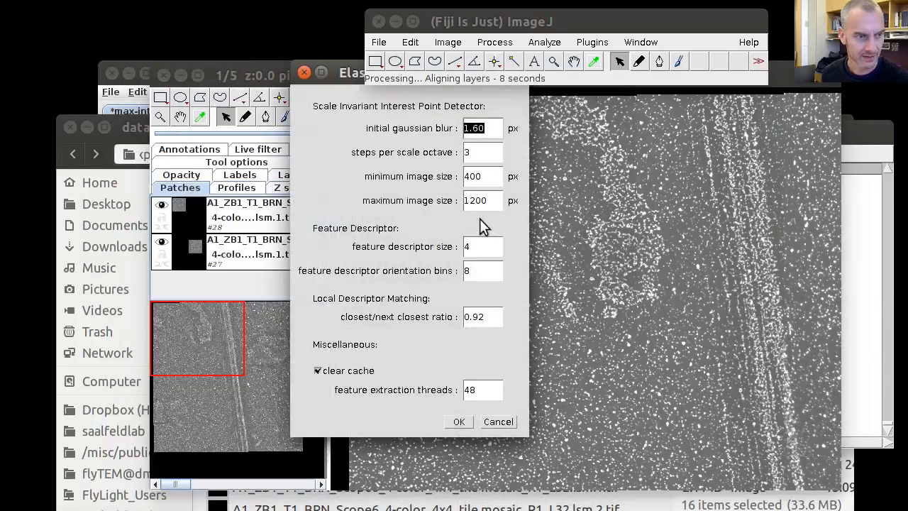
Accept feature image sizes of 400 to 1200 px and the Translation geometric filter with 200 px maximal error and 5 layers tested
{"action": "double_click", "coordinate": [491, 176]}
{"action": "key", "text": "Tab"}
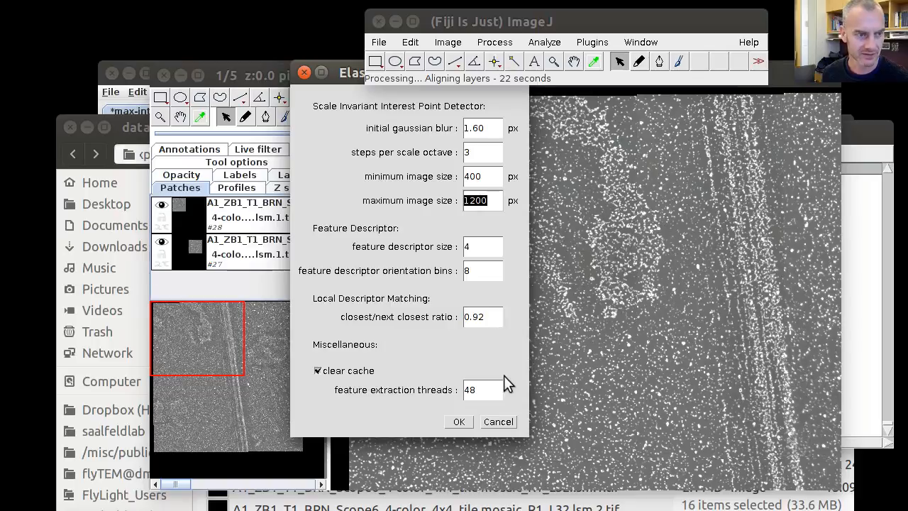
{"action": "left_click", "coordinate": [460, 422]}
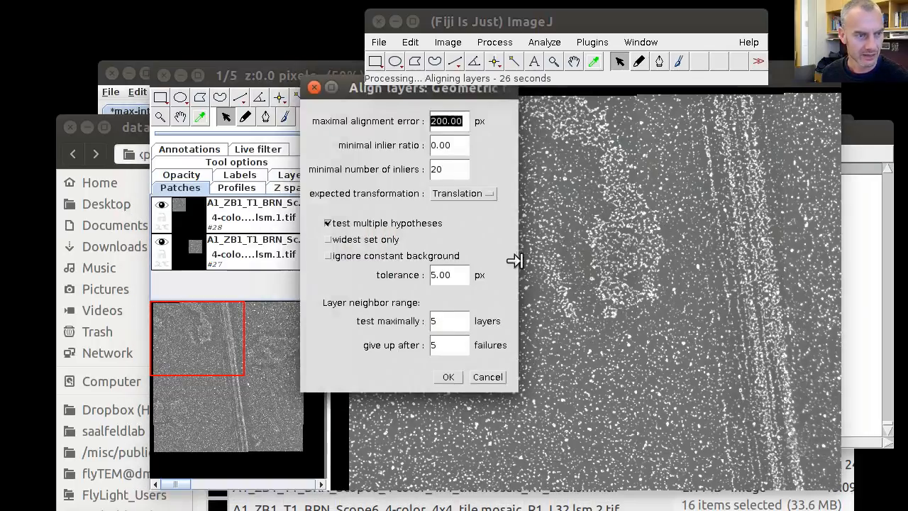
{"action": "double_click", "coordinate": [451, 323]}
{"action": "double_click", "coordinate": [461, 346]}
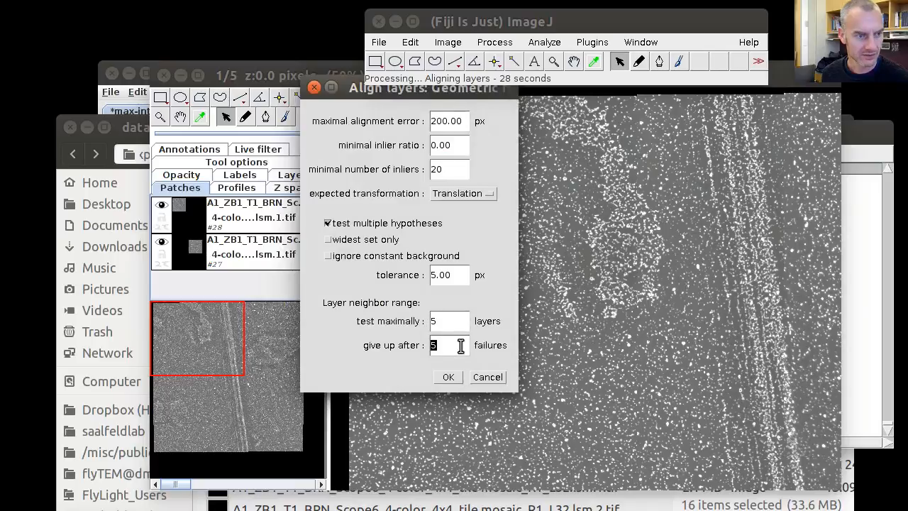
{"action": "double_click", "coordinate": [452, 326]}
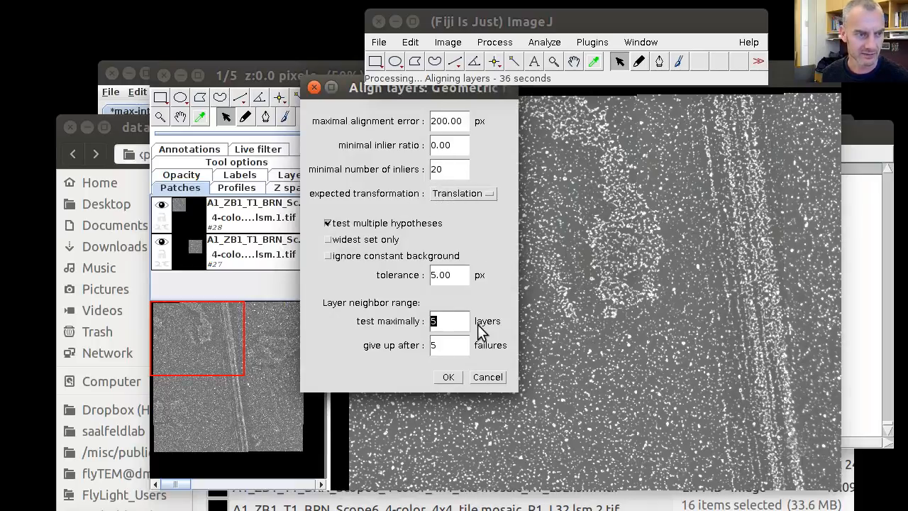
{"action": "left_click", "coordinate": [451, 377]}
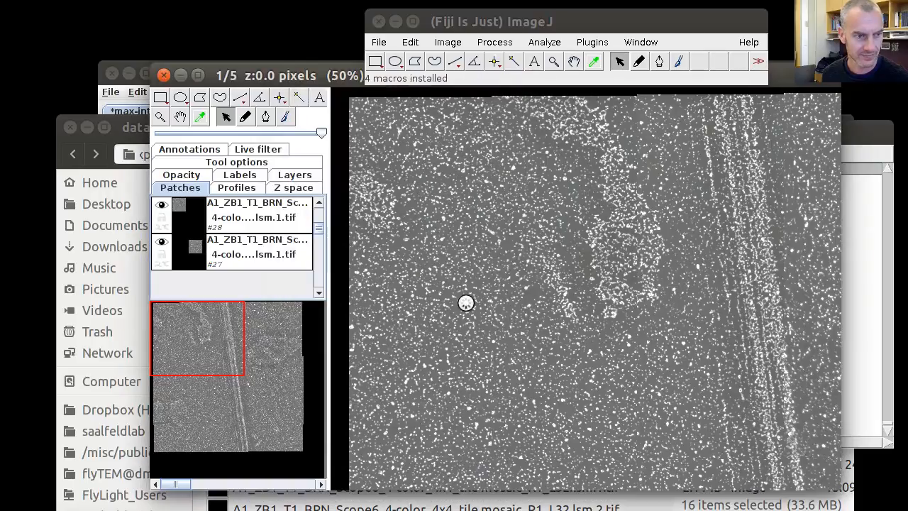
Set the desired transformation to Translation, turn off model regularization, and run the alignment with 1000 maximal iterations
{"action": "left_click_drag", "start_coordinate": [440, 133], "coordinate": [522, 169]}
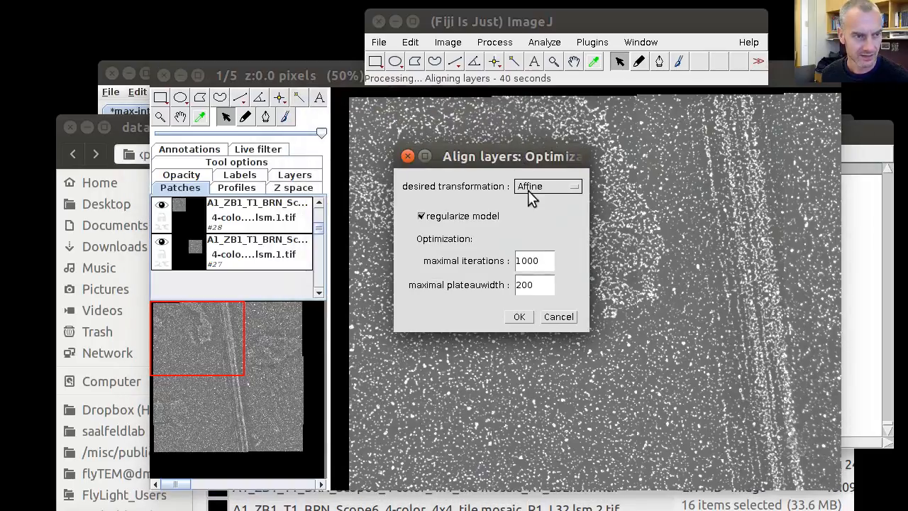
{"action": "left_click", "coordinate": [529, 186]}
{"action": "left_click", "coordinate": [543, 203]}
{"action": "left_click", "coordinate": [458, 216]}
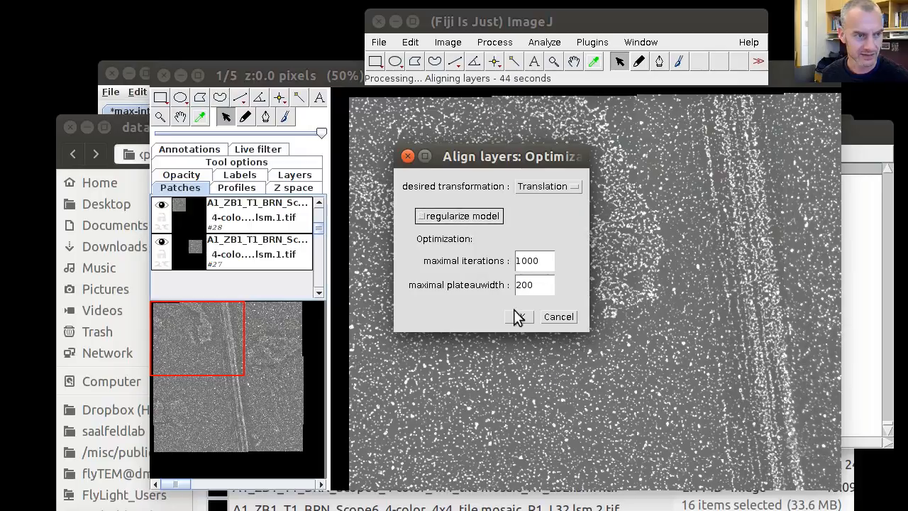
{"action": "left_click", "coordinate": [519, 317]}
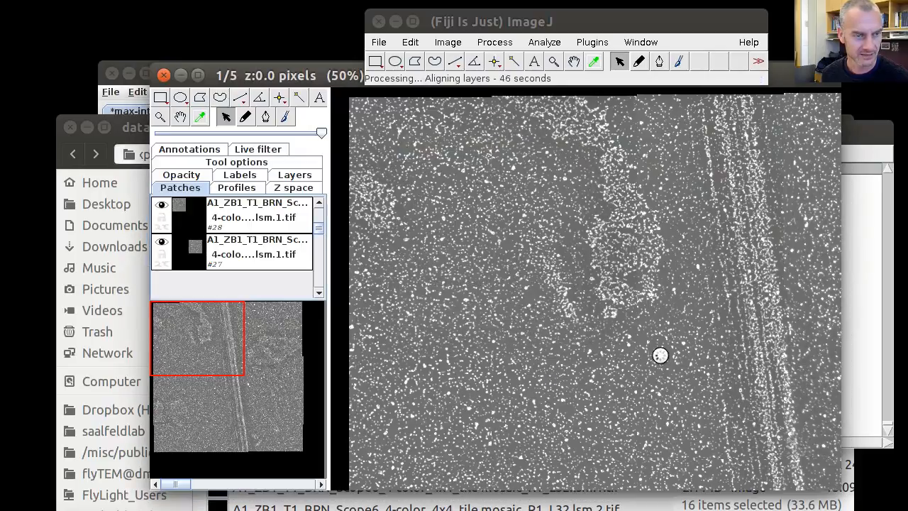
Check the alignment log, return to the mosaic display, and compare the aligned layers from z=0.0 to z=3.0 at 50% zoom
{"action": "left_click", "coordinate": [867, 144]}
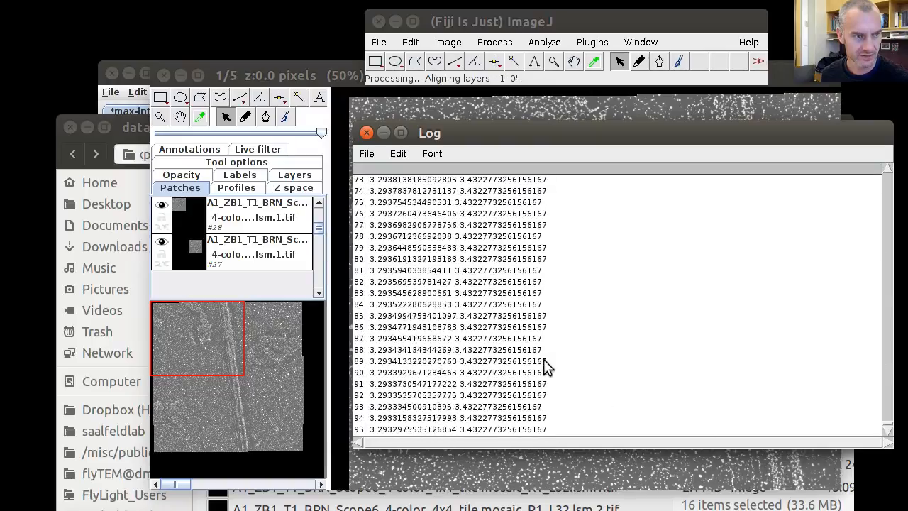
{"action": "left_click", "coordinate": [320, 75]}
{"action": "scroll", "coordinate": [506, 303], "scroll_direction": "down", "scroll_amount": 5}
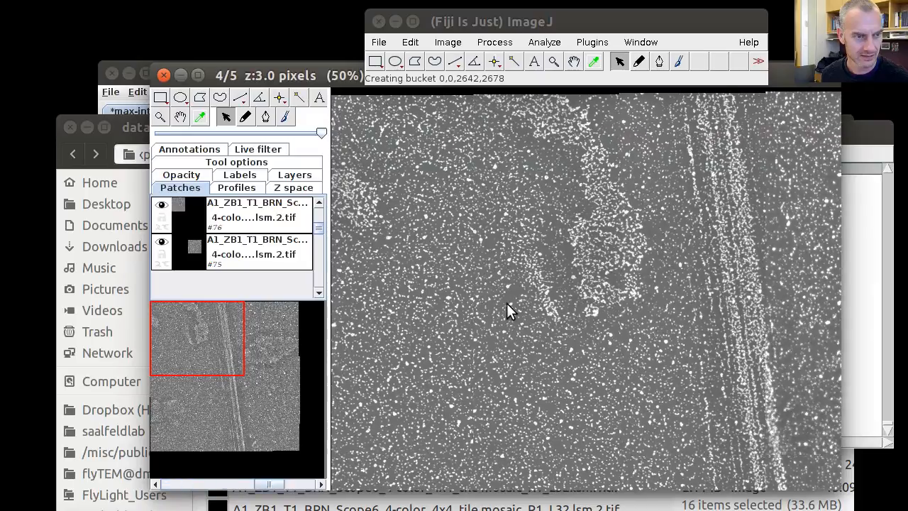
{"action": "scroll", "coordinate": [506, 303], "scroll_direction": "up", "scroll_amount": 4}
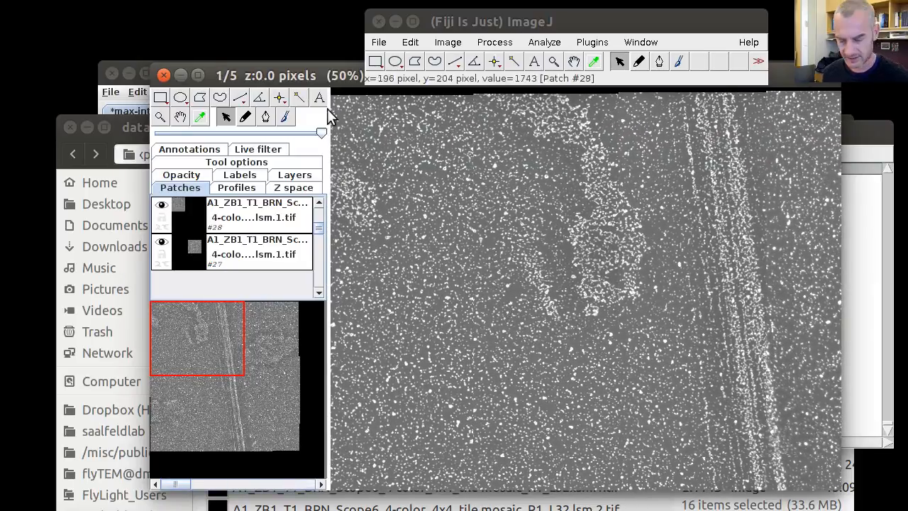
Compare bead positions between the aligned layers near the mosaic's upper-left corner at 300% zoom
{"action": "scroll", "coordinate": [377, 142], "scroll_direction": "up", "scroll_amount": 4}
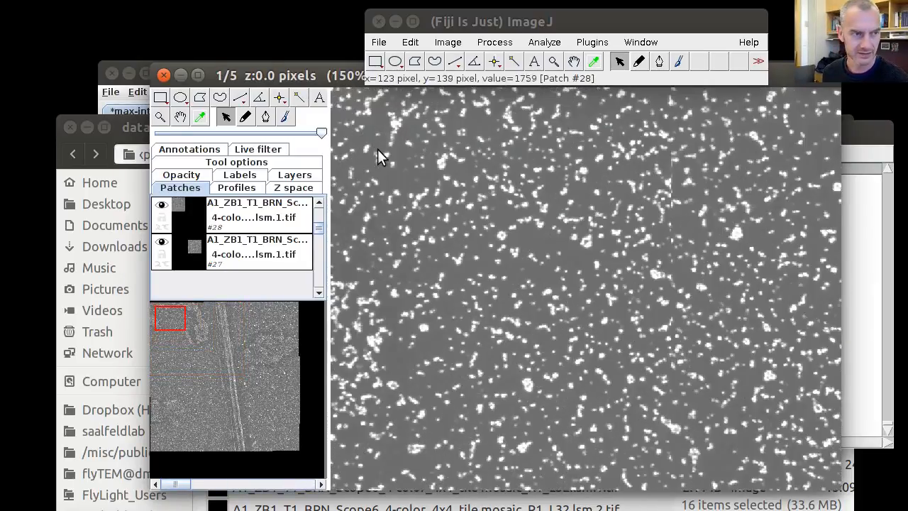
{"action": "left_click_drag", "start_coordinate": [383, 152], "coordinate": [518, 236]}
{"action": "scroll", "coordinate": [418, 232], "scroll_direction": "up", "scroll_amount": 1}
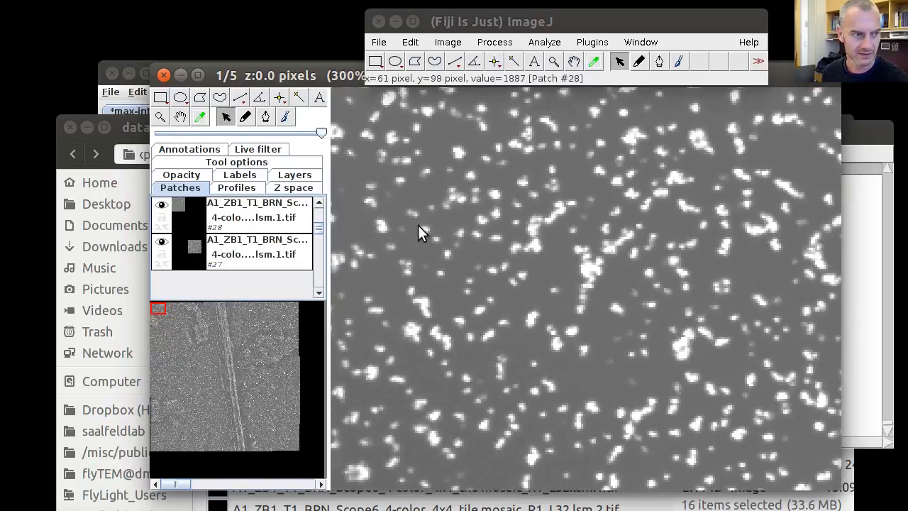
{"action": "scroll", "coordinate": [417, 214], "scroll_direction": "down", "scroll_amount": 4}
{"action": "scroll", "coordinate": [426, 224], "scroll_direction": "up", "scroll_amount": 3}
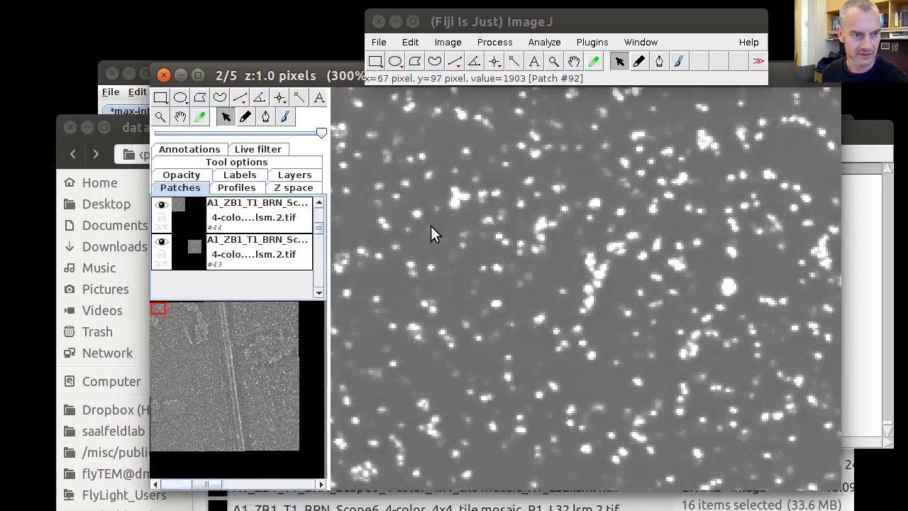
{"action": "scroll", "coordinate": [440, 241], "scroll_direction": "down", "scroll_amount": 3}
{"action": "scroll", "coordinate": [445, 248], "scroll_direction": "up", "scroll_amount": 4}
{"action": "scroll", "coordinate": [445, 247], "scroll_direction": "down", "scroll_amount": 4}
Examine how the upper-left tiles match between layers z=0.0 and z=4.0 at 100% zoom
{"action": "scroll", "coordinate": [636, 315], "scroll_direction": "down", "scroll_amount": 3}
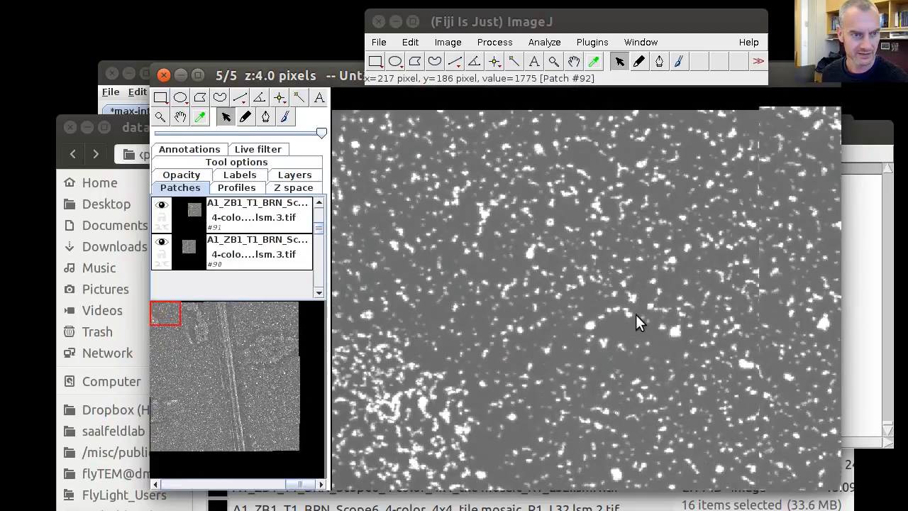
{"action": "scroll", "coordinate": [655, 316], "scroll_direction": "up", "scroll_amount": 3}
{"action": "scroll", "coordinate": [655, 315], "scroll_direction": "down", "scroll_amount": 3}
{"action": "scroll", "coordinate": [646, 320], "scroll_direction": "up", "scroll_amount": 4}
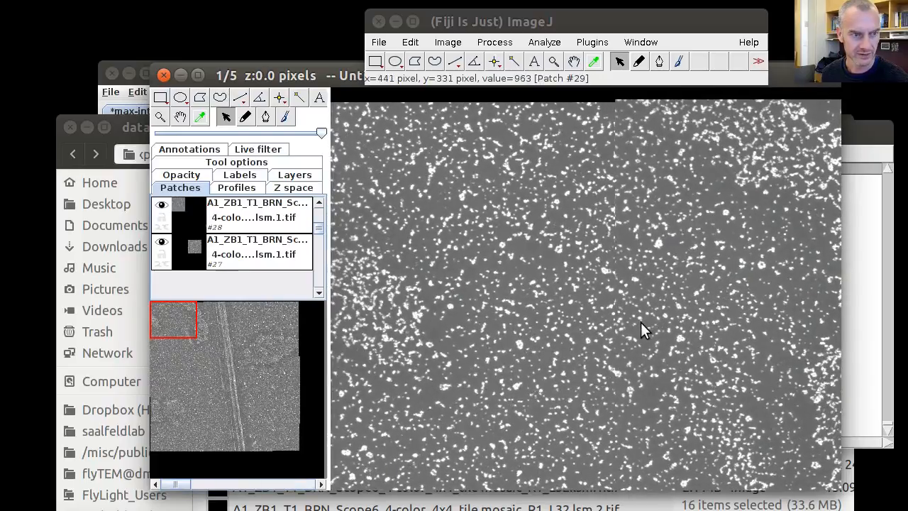
{"action": "scroll", "coordinate": [641, 322], "scroll_direction": "down", "scroll_amount": 3}
{"action": "scroll", "coordinate": [640, 324], "scroll_direction": "up", "scroll_amount": 2}
{"action": "scroll", "coordinate": [640, 326], "scroll_direction": "down", "scroll_amount": 3}
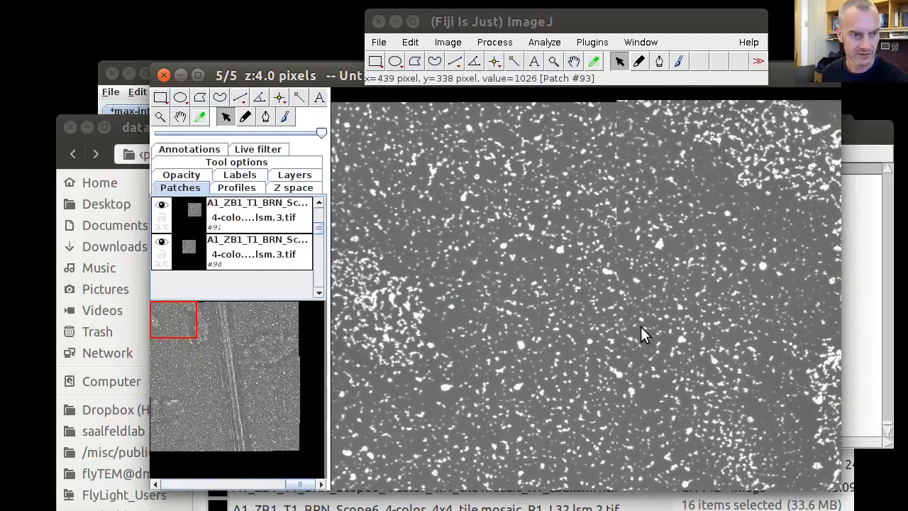
Compare the beads around the vertical tile seam across the layers at 200% zoom
{"action": "scroll", "coordinate": [598, 179], "scroll_direction": "up", "scroll_amount": 1}
{"action": "scroll", "coordinate": [617, 206], "scroll_direction": "up", "scroll_amount": 4}
{"action": "scroll", "coordinate": [637, 229], "scroll_direction": "down", "scroll_amount": 3}
{"action": "scroll", "coordinate": [636, 255], "scroll_direction": "up", "scroll_amount": 3}
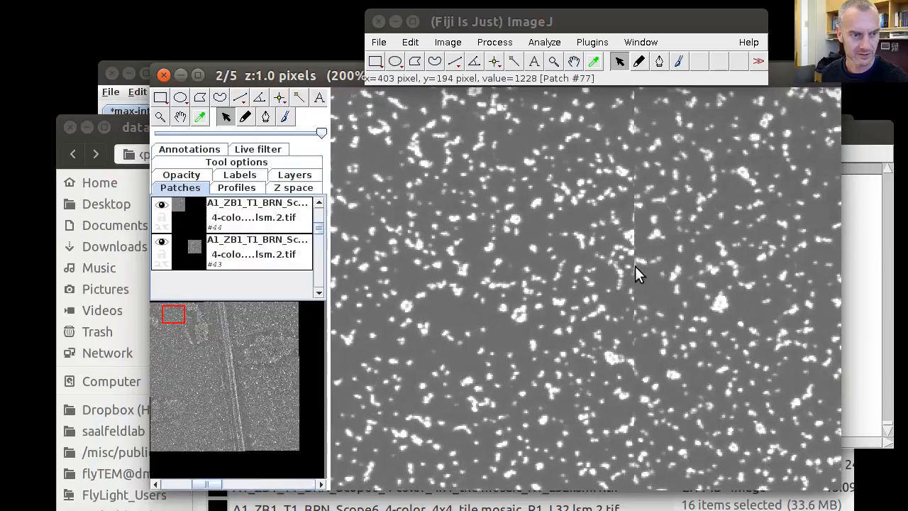
{"action": "scroll", "coordinate": [632, 277], "scroll_direction": "down", "scroll_amount": 2}
{"action": "scroll", "coordinate": [631, 288], "scroll_direction": "down", "scroll_amount": 1}
{"action": "scroll", "coordinate": [630, 297], "scroll_direction": "up", "scroll_amount": 2}
{"action": "scroll", "coordinate": [596, 334], "scroll_direction": "down", "scroll_amount": 2}
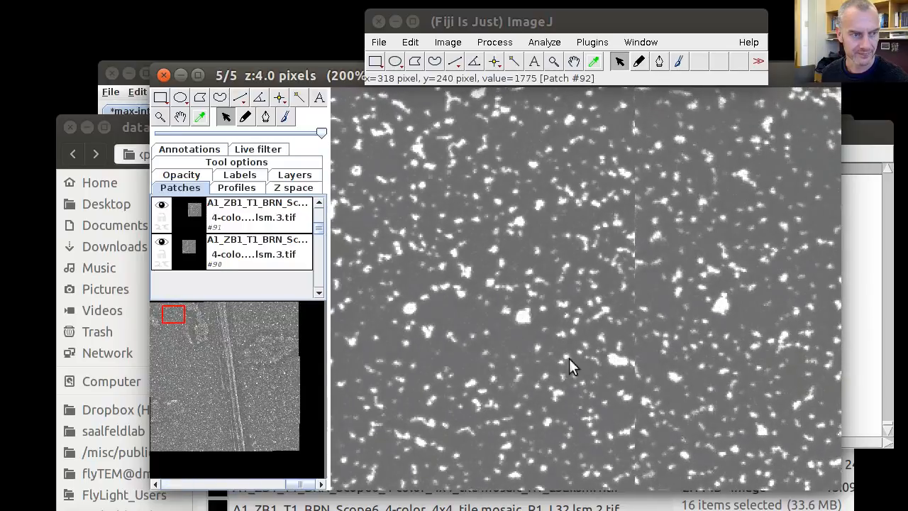
Autoresize the canvas/LayerSet to fit the aligned mosaics
{"action": "scroll", "coordinate": [579, 360], "scroll_direction": "down", "scroll_amount": 2}
{"action": "scroll", "coordinate": [579, 361], "scroll_direction": "down", "scroll_amount": 4}
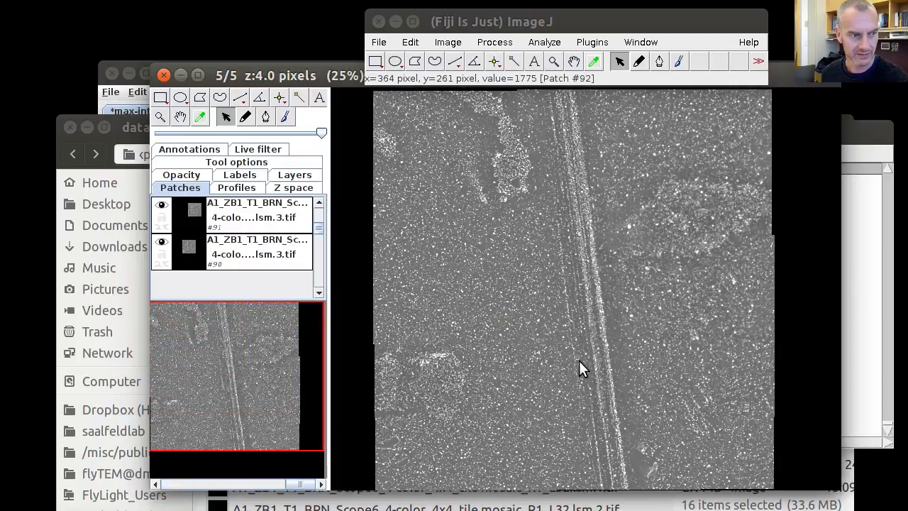
{"action": "scroll", "coordinate": [483, 306], "scroll_direction": "down", "scroll_amount": 1}
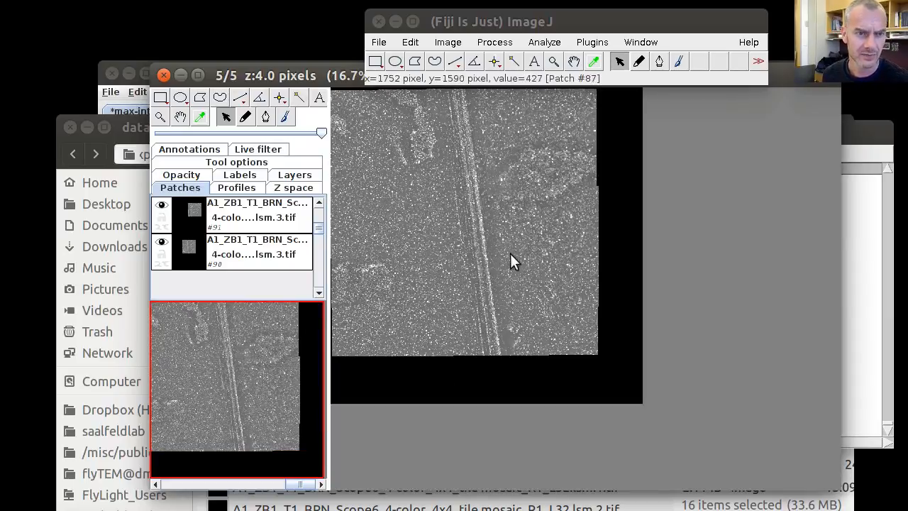
{"action": "right_click", "coordinate": [419, 220]}
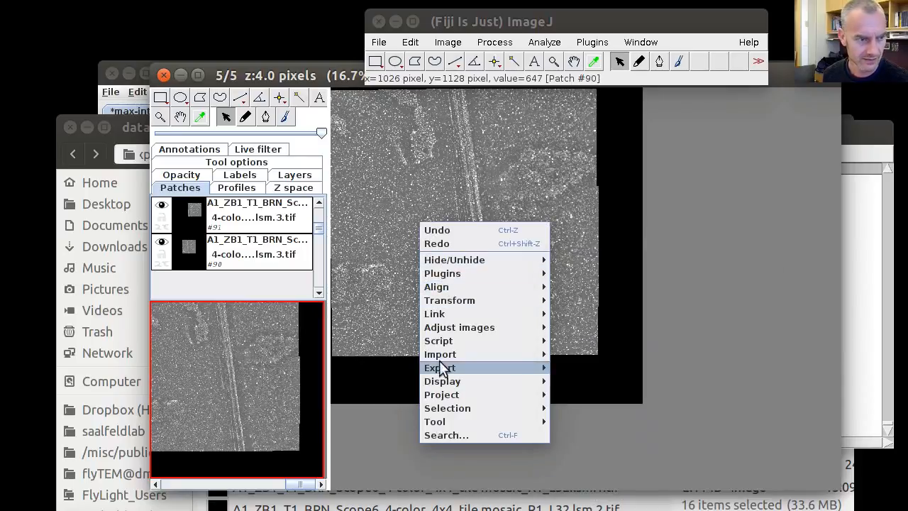
{"action": "mouse_move", "coordinate": [458, 383]}
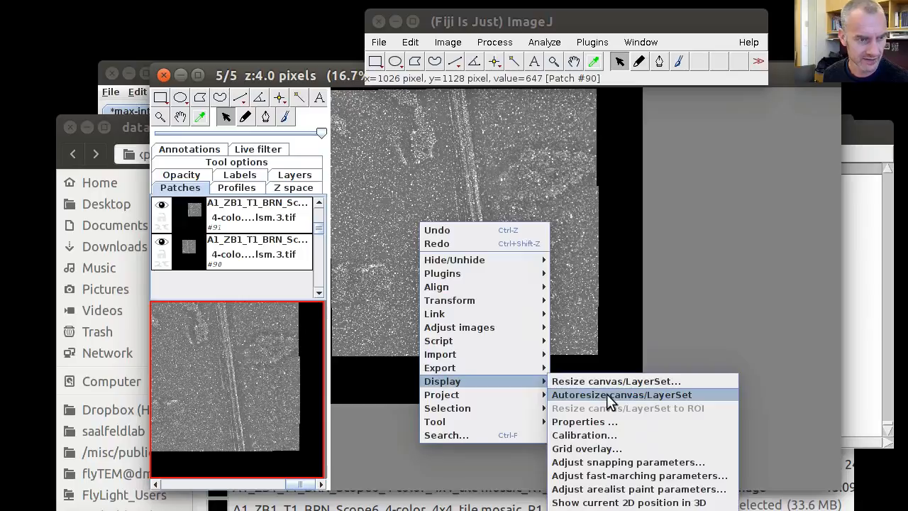
{"action": "left_click", "coordinate": [607, 394]}
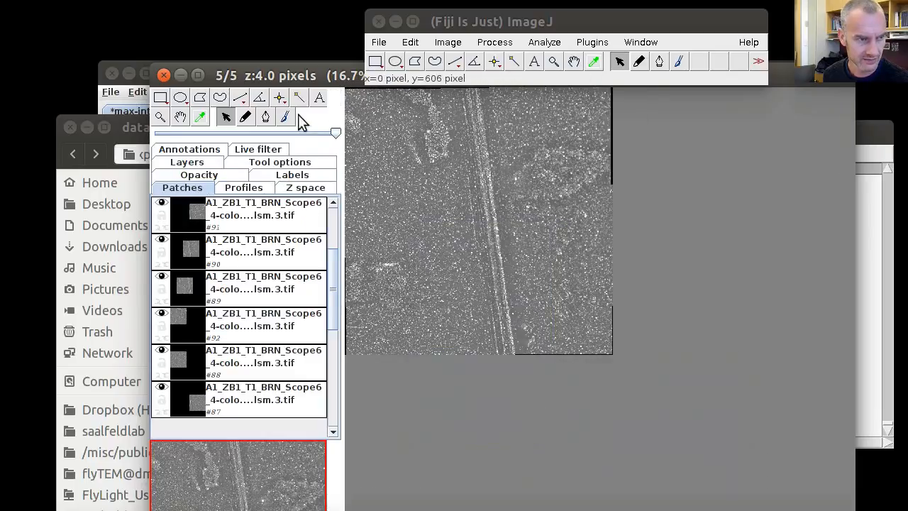
Fit the enlarged mosaic display window on screen and reposition the data_1 file browser behind it
{"action": "left_click_drag", "start_coordinate": [489, 510], "coordinate": [505, 488]}
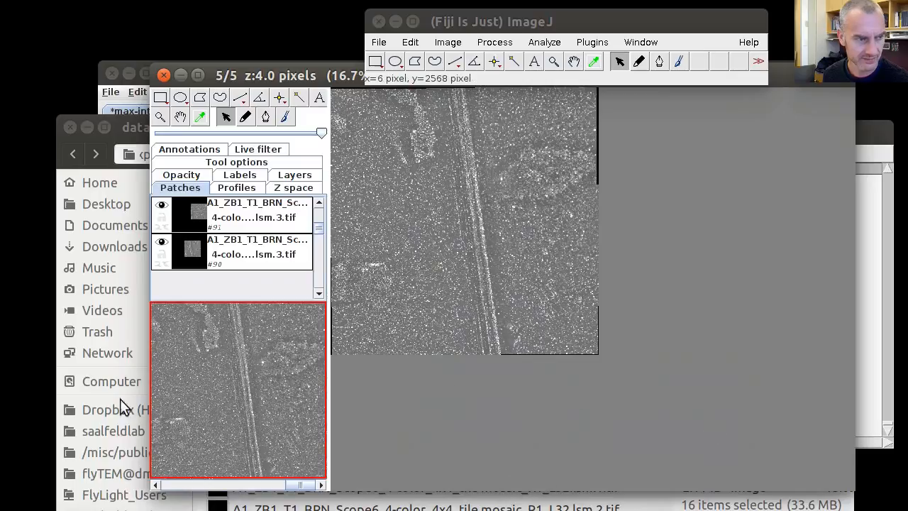
{"action": "left_click_drag", "start_coordinate": [129, 131], "coordinate": [102, 96]}
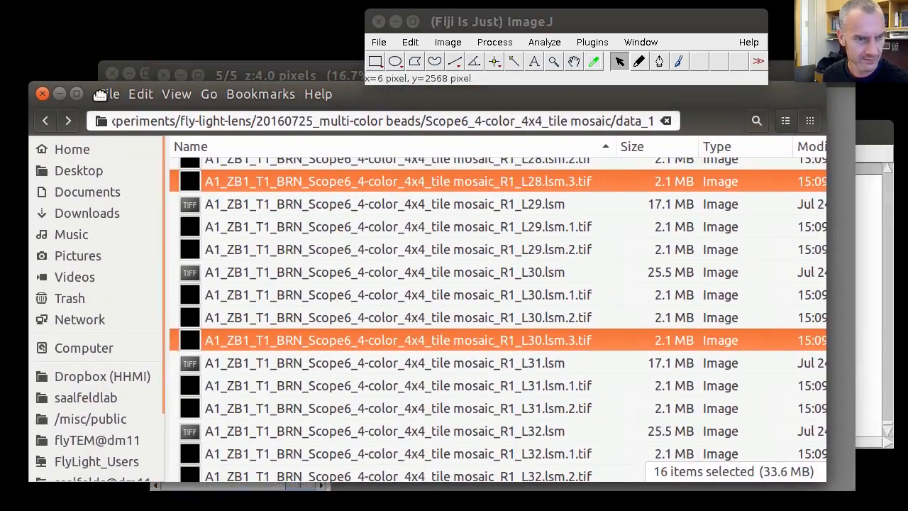
{"action": "left_click", "coordinate": [847, 188]}
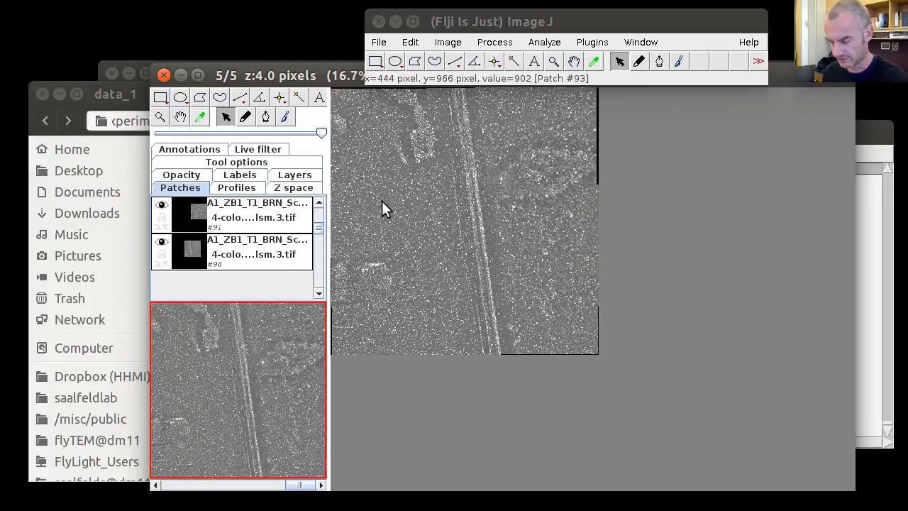
Compare the full mosaics across layers z=0.0 to z=4.0 at 16.7% zoom, finishing on layer z=0.0
{"action": "scroll", "coordinate": [382, 207], "scroll_direction": "up", "scroll_amount": 1}
{"action": "scroll", "coordinate": [532, 323], "scroll_direction": "up", "scroll_amount": 1}
{"action": "scroll", "coordinate": [539, 340], "scroll_direction": "down", "scroll_amount": 1}
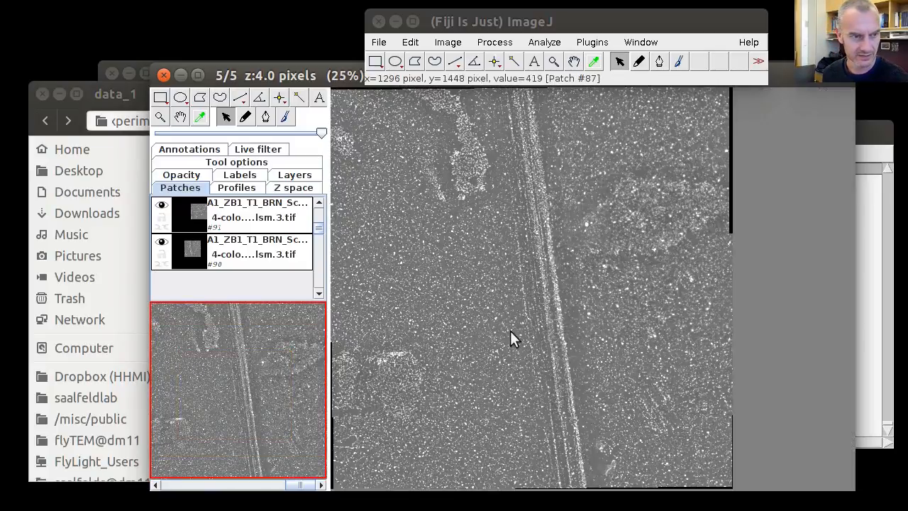
{"action": "scroll", "coordinate": [418, 206], "scroll_direction": "down", "scroll_amount": 2}
{"action": "scroll", "coordinate": [417, 193], "scroll_direction": "up", "scroll_amount": 1}
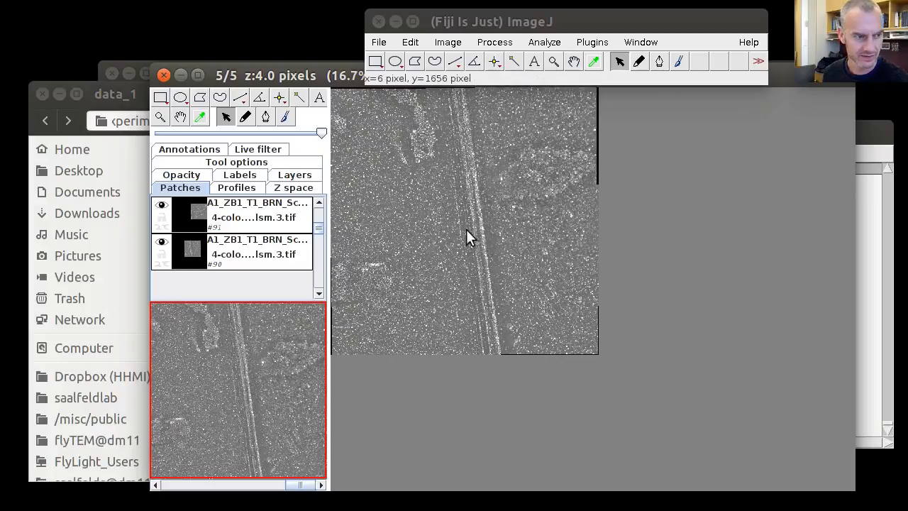
{"action": "scroll", "coordinate": [445, 232], "scroll_direction": "up", "scroll_amount": 4}
{"action": "scroll", "coordinate": [444, 232], "scroll_direction": "down", "scroll_amount": 4}
{"action": "scroll", "coordinate": [445, 232], "scroll_direction": "up", "scroll_amount": 4}
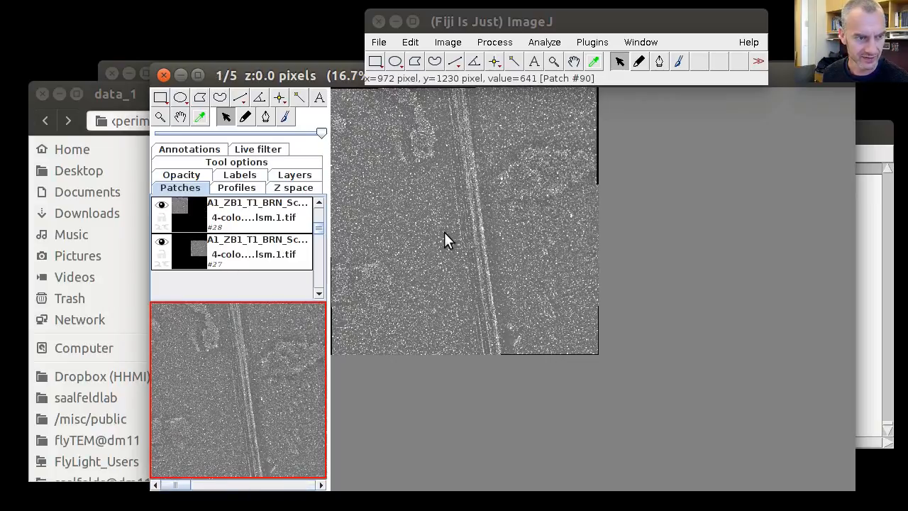
{"action": "scroll", "coordinate": [444, 232], "scroll_direction": "down", "scroll_amount": 4}
{"action": "scroll", "coordinate": [443, 232], "scroll_direction": "up", "scroll_amount": 4}
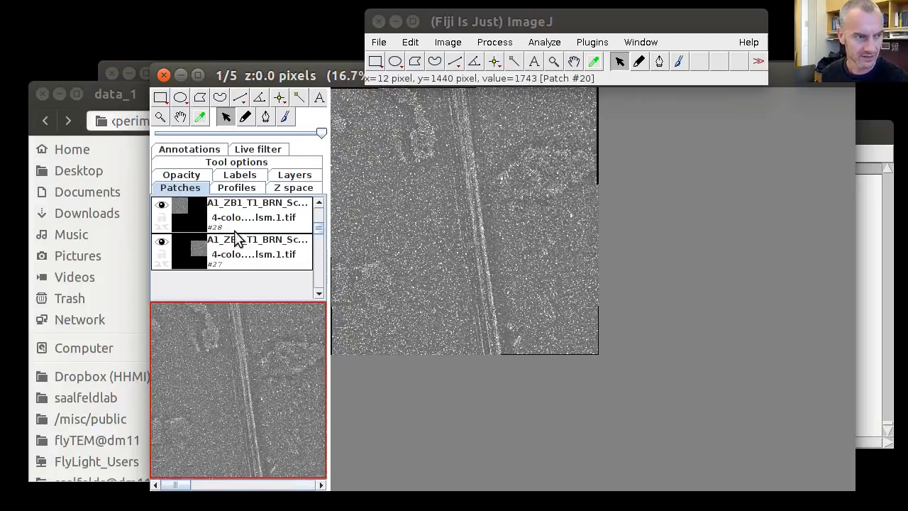
Select patch #25 near the centre of layer z=0.0, extend the selection to all its patches, and start Lens correction
{"action": "scroll", "coordinate": [298, 259], "scroll_direction": "up", "scroll_amount": 1}
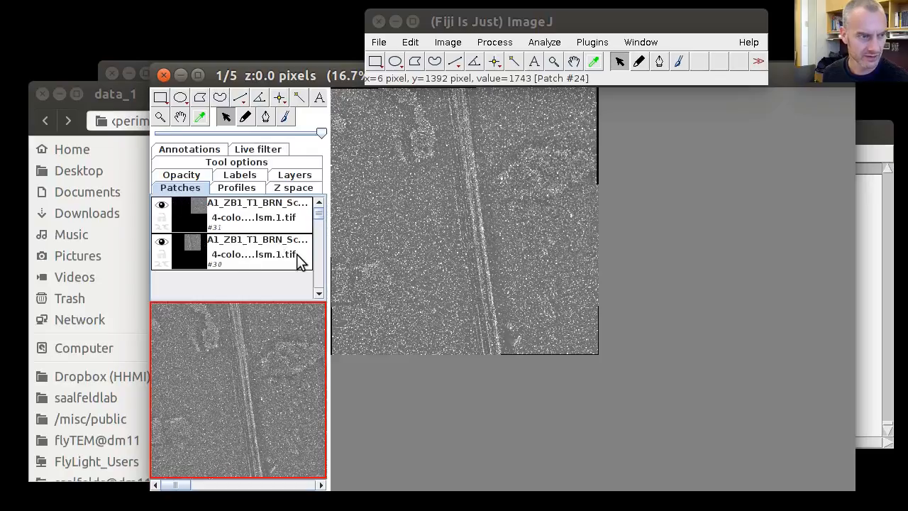
{"action": "scroll", "coordinate": [298, 259], "scroll_direction": "down", "scroll_amount": 2}
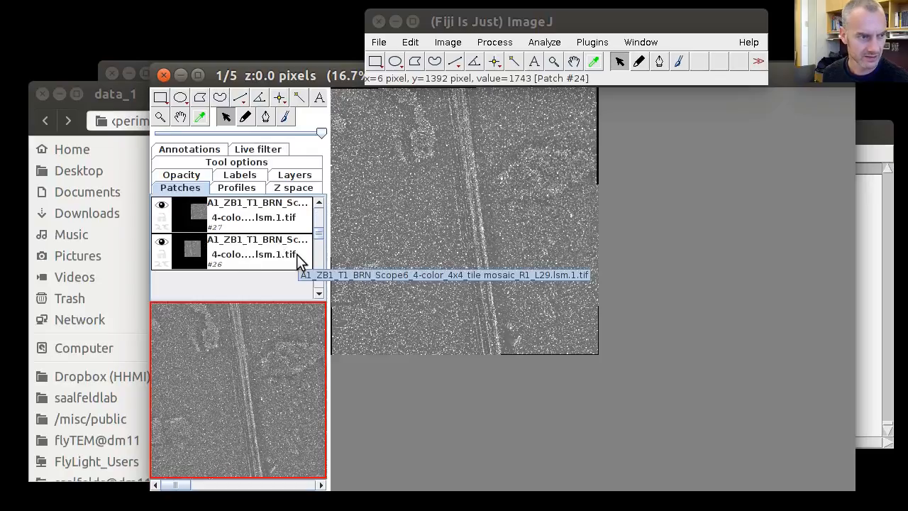
{"action": "scroll", "coordinate": [297, 254], "scroll_direction": "down", "scroll_amount": 1}
{"action": "left_click", "coordinate": [253, 247]}
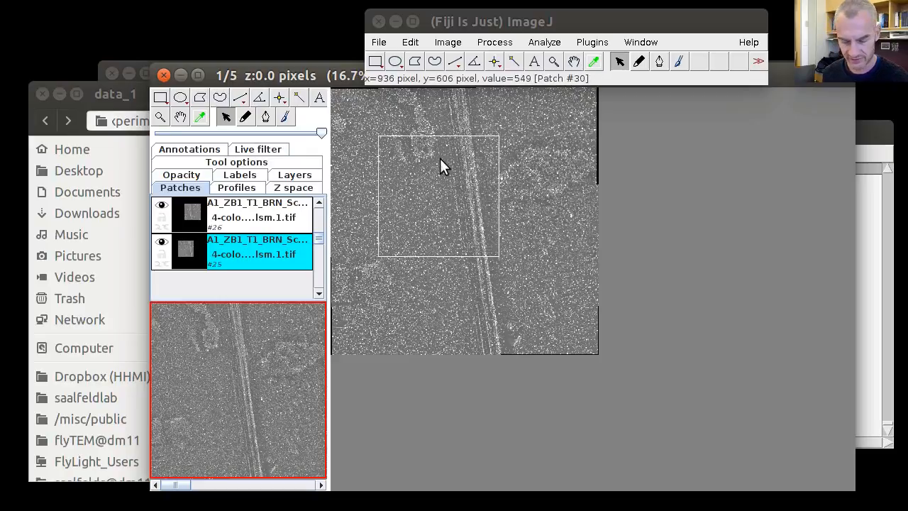
{"action": "key", "text": "ctrl+a"}
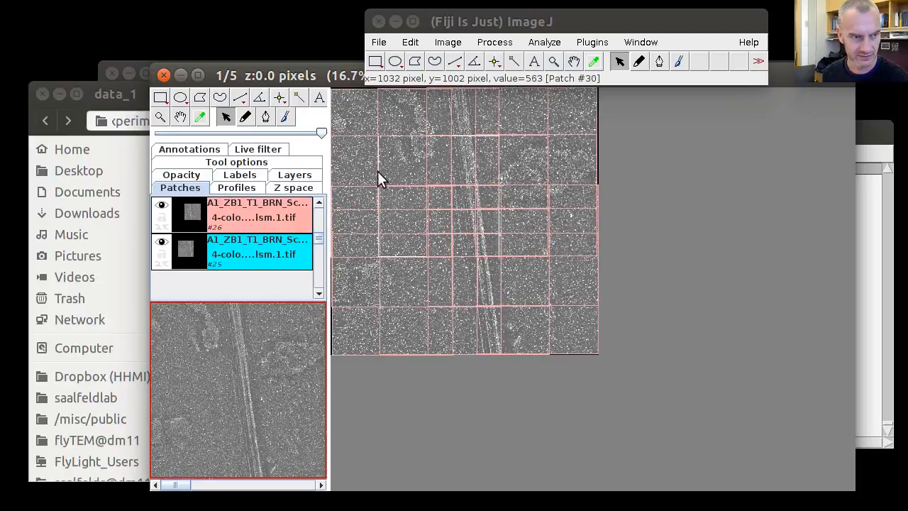
{"action": "right_click", "coordinate": [413, 200]}
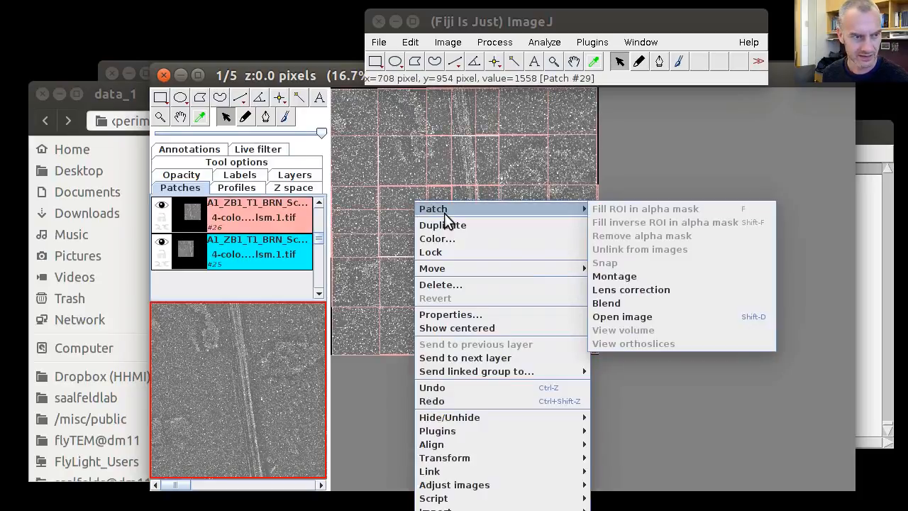
{"action": "mouse_move", "coordinate": [529, 211]}
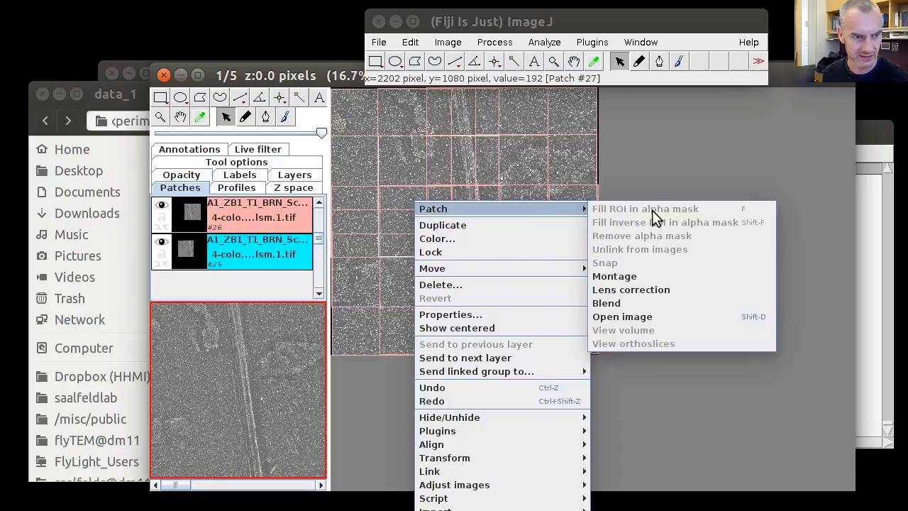
{"action": "left_click", "coordinate": [619, 287]}
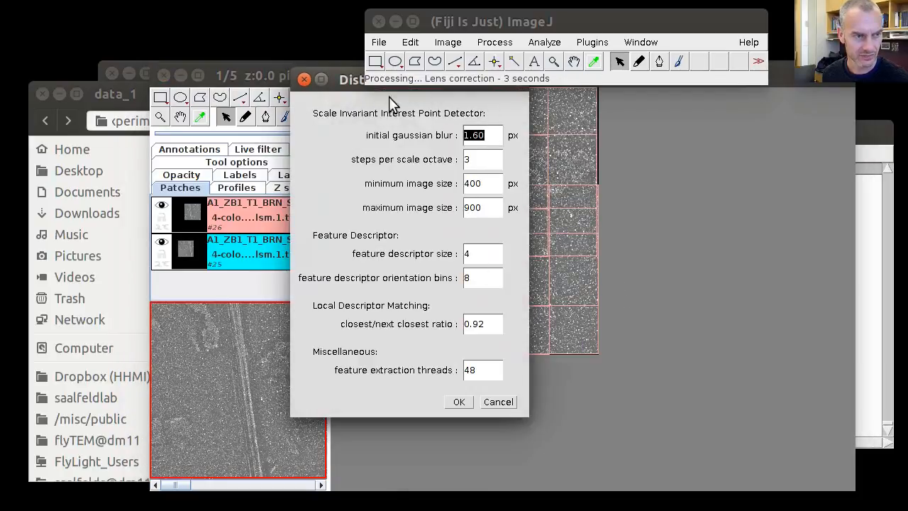
Accept image sizes of 400 to 900 px, descriptor size 4 with 8 orientation bins, closest ratio 0.92 and 48 feature extraction threads
{"action": "left_click", "coordinate": [488, 184]}
{"action": "left_click", "coordinate": [490, 211]}
{"action": "left_click", "coordinate": [490, 252]}
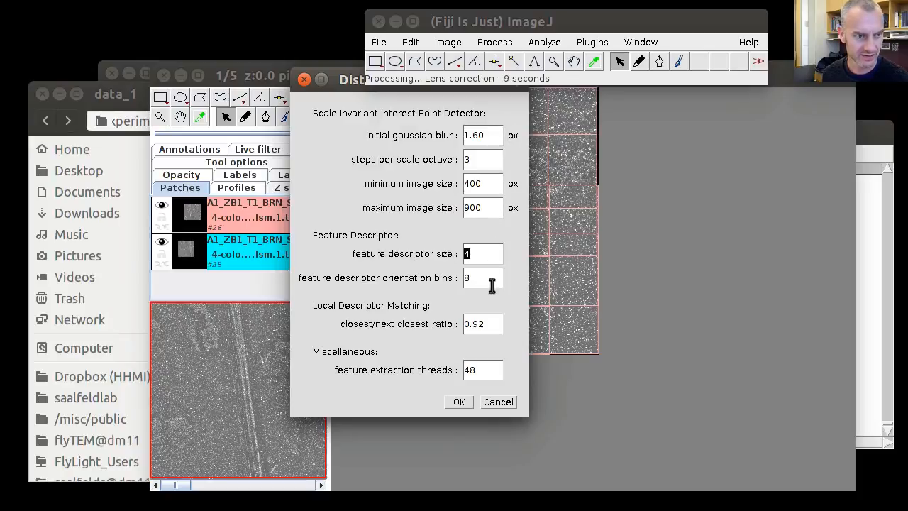
{"action": "left_click", "coordinate": [492, 283]}
{"action": "left_click", "coordinate": [499, 324]}
{"action": "left_click", "coordinate": [484, 372]}
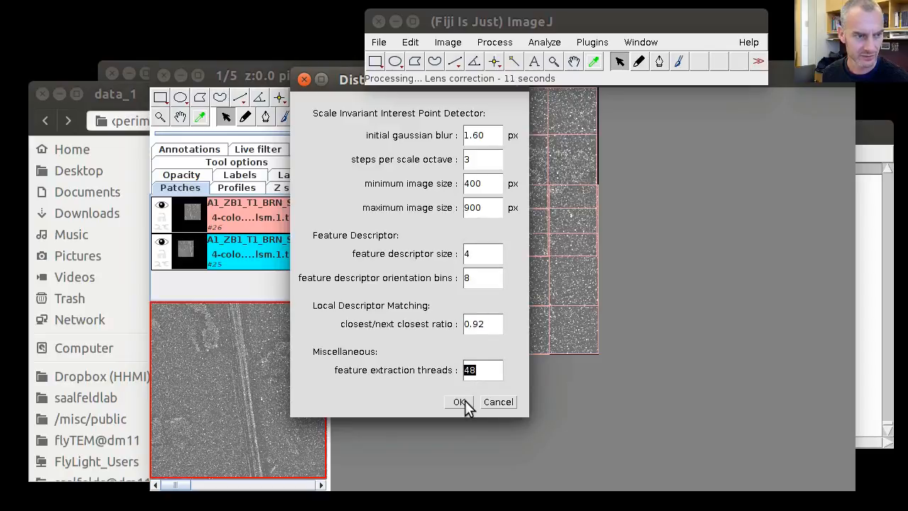
{"action": "left_click", "coordinate": [459, 402]}
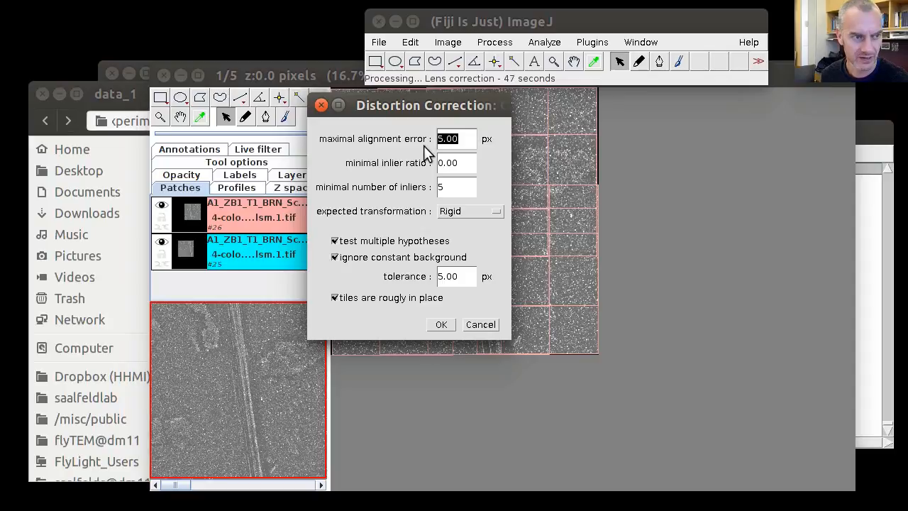
Accept 5 px maximal alignment error, 5 minimal inliers, and Rigid expected transformation with tiles roughly in place for the distortion correction
{"action": "left_click", "coordinate": [467, 194]}
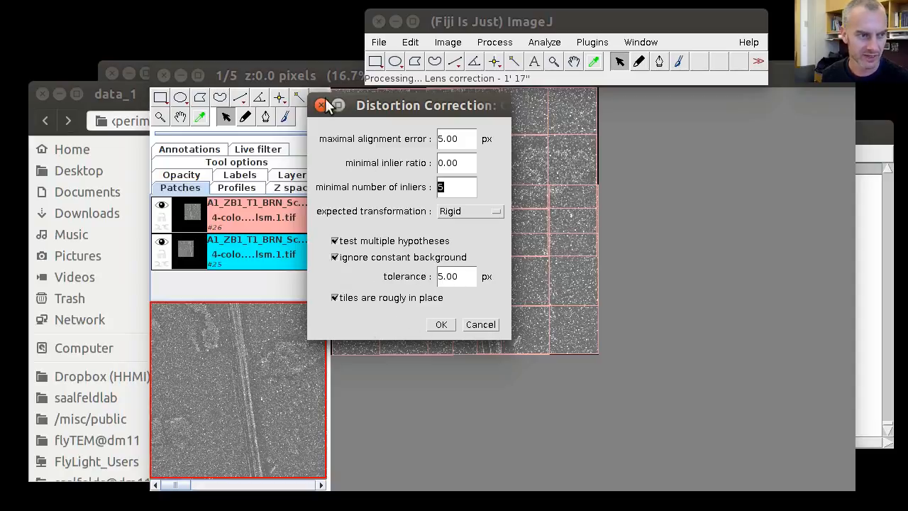
{"action": "left_click", "coordinate": [440, 325]}
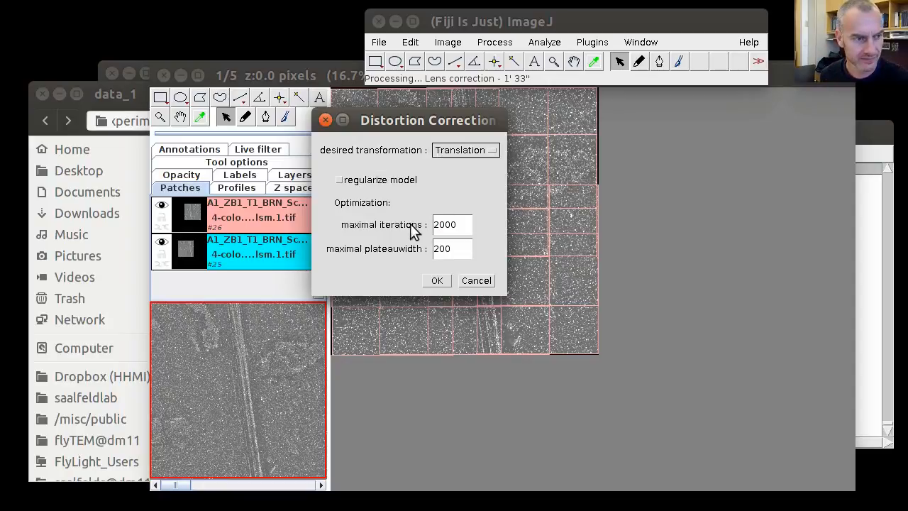
Run the distortion correction on layer z=0.0 with Translation, polynomial kernel power 5 and lambda 0.01, clearing present transforms and visualizing the distortion model
{"action": "left_click", "coordinate": [439, 281]}
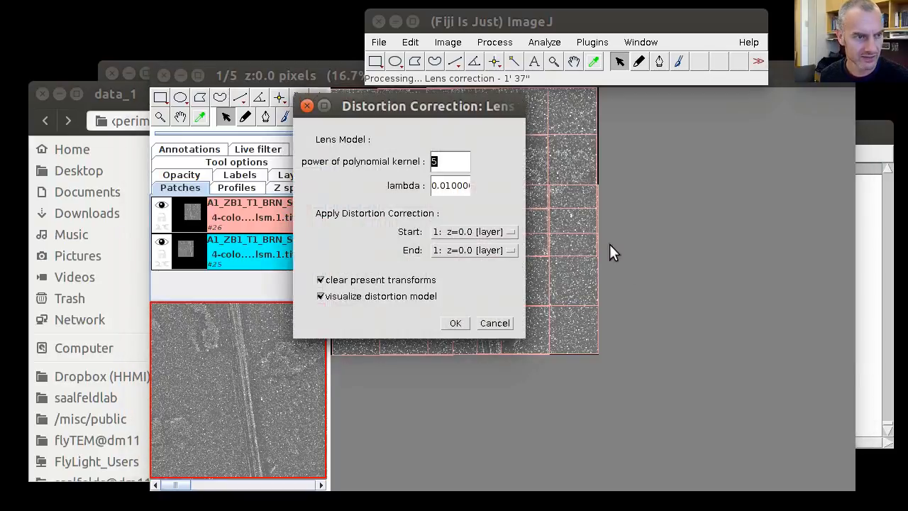
{"action": "left_click_drag", "start_coordinate": [440, 106], "coordinate": [518, 122]}
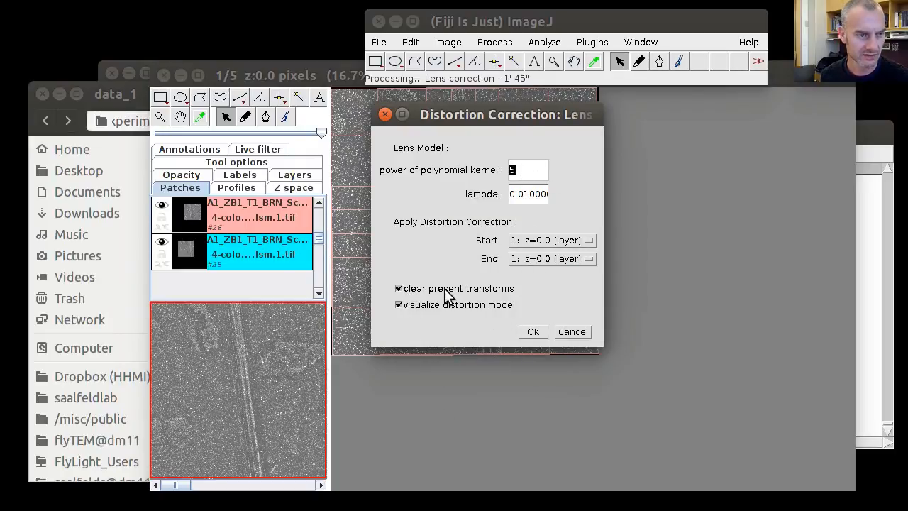
{"action": "left_click", "coordinate": [532, 333]}
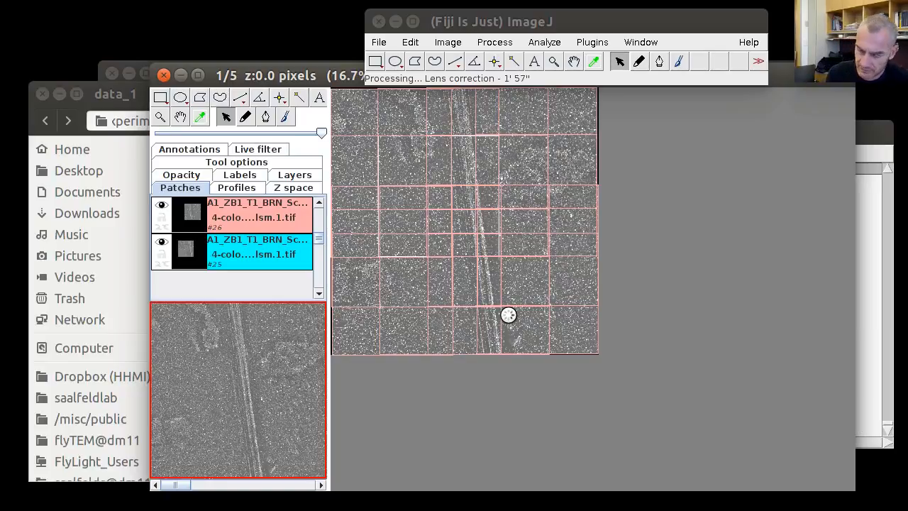
{"action": "left_click", "coordinate": [890, 227]}
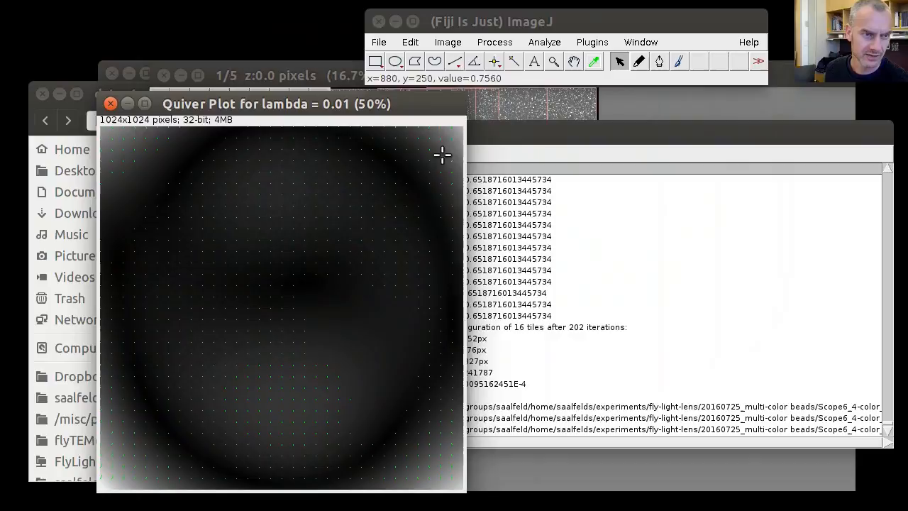
Save the quiver plot as TIFF named "Quiver Plot for lambda = 0.01.1.tif" and close it
{"action": "left_click", "coordinate": [379, 42]}
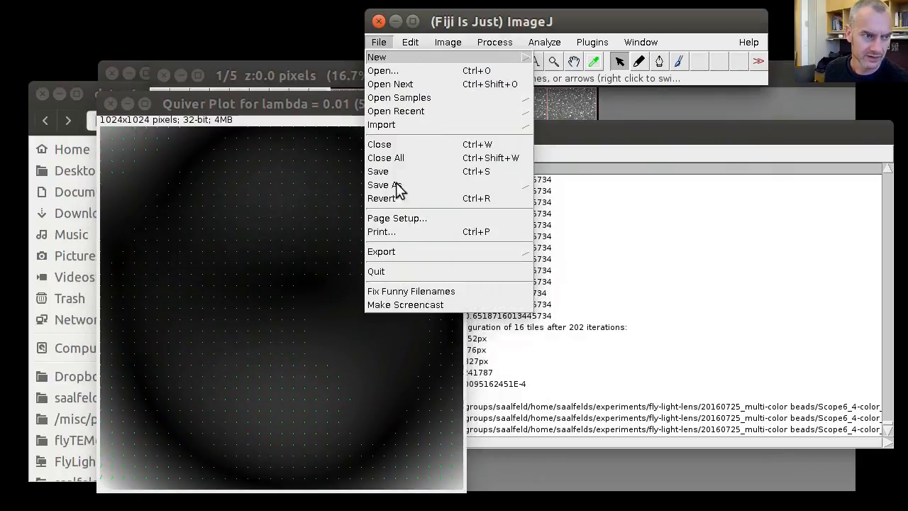
{"action": "mouse_move", "coordinate": [406, 188]}
{"action": "left_click", "coordinate": [592, 182]}
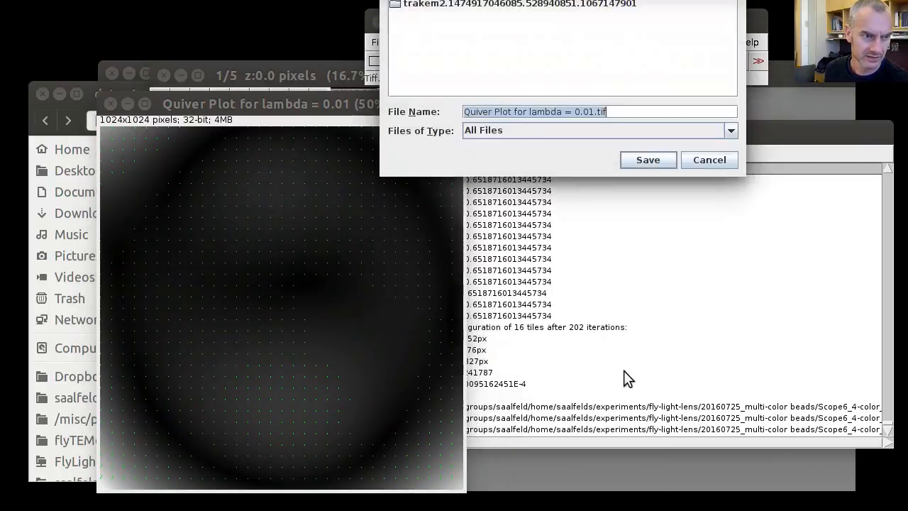
{"action": "left_click", "coordinate": [592, 111]}
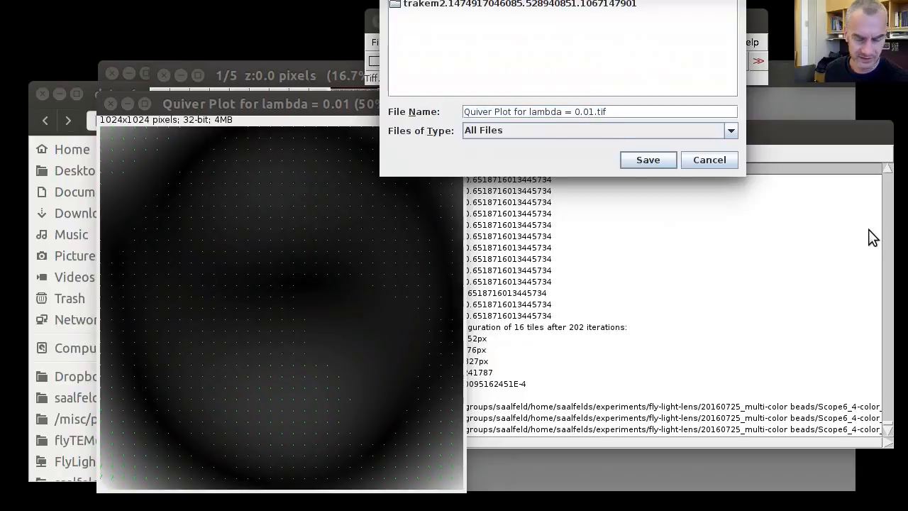
{"action": "key", "text": "Right"}
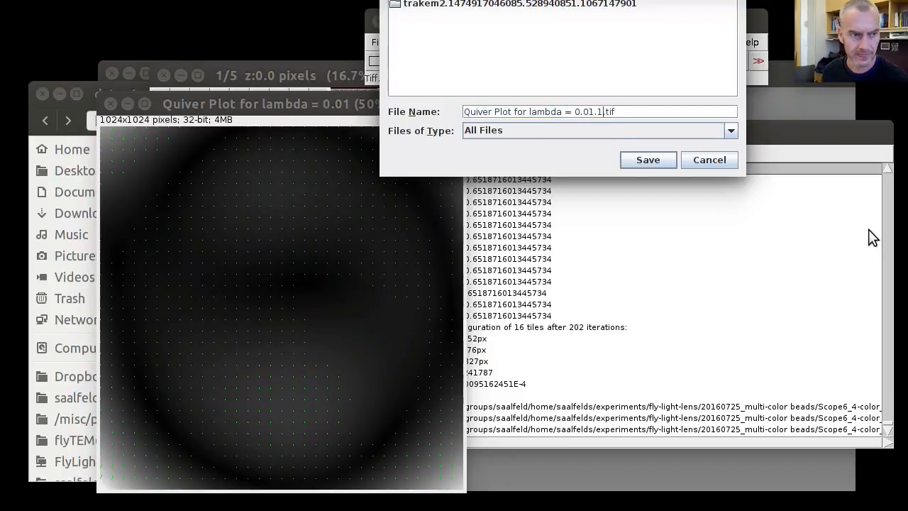
{"action": "key", "text": "Return"}
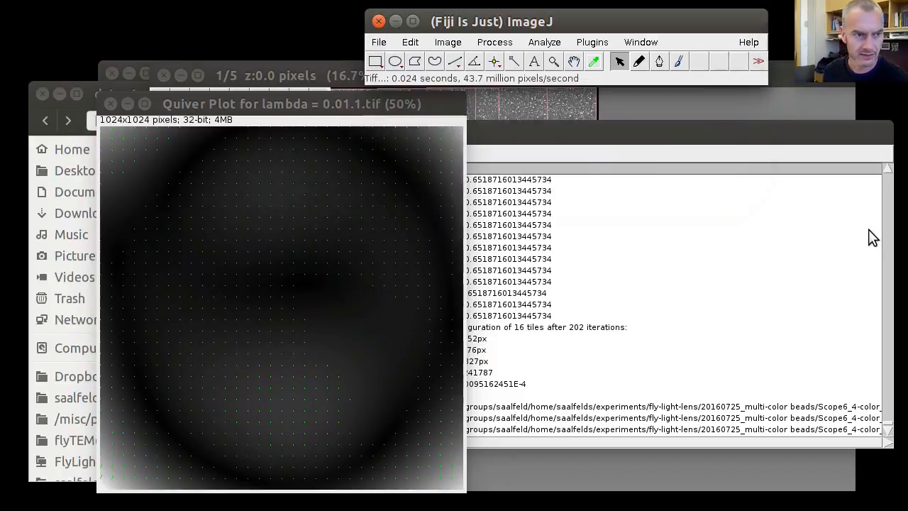
{"action": "left_click", "coordinate": [110, 105]}
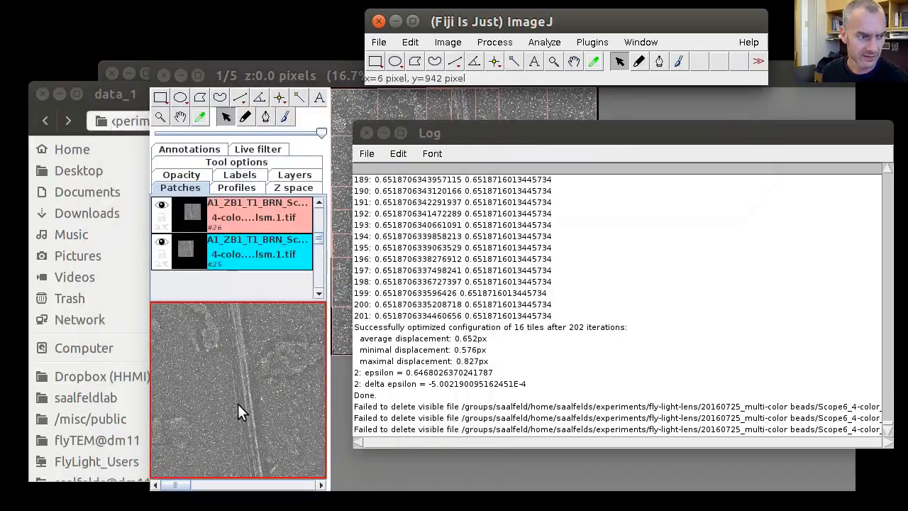
Select patch #41 near the centre of layer z=1.0, extend the selection to all its patches, and start Lens correction
{"action": "scroll", "coordinate": [237, 404], "scroll_direction": "down", "scroll_amount": 1}
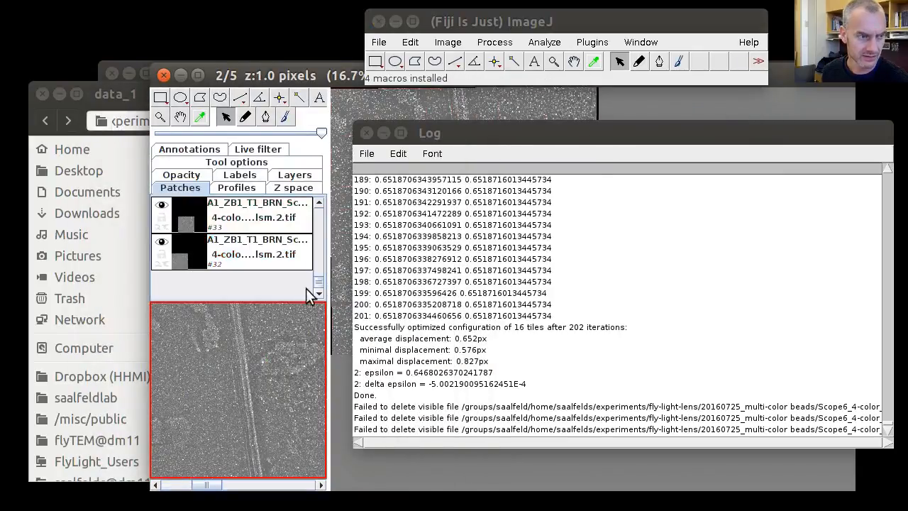
{"action": "left_click", "coordinate": [310, 76]}
{"action": "scroll", "coordinate": [263, 250], "scroll_direction": "up", "scroll_amount": 5}
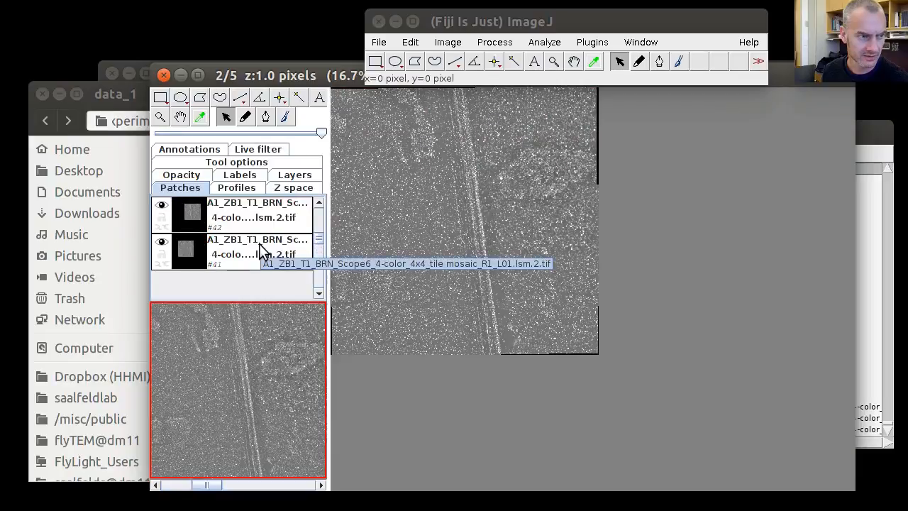
{"action": "left_click", "coordinate": [201, 261]}
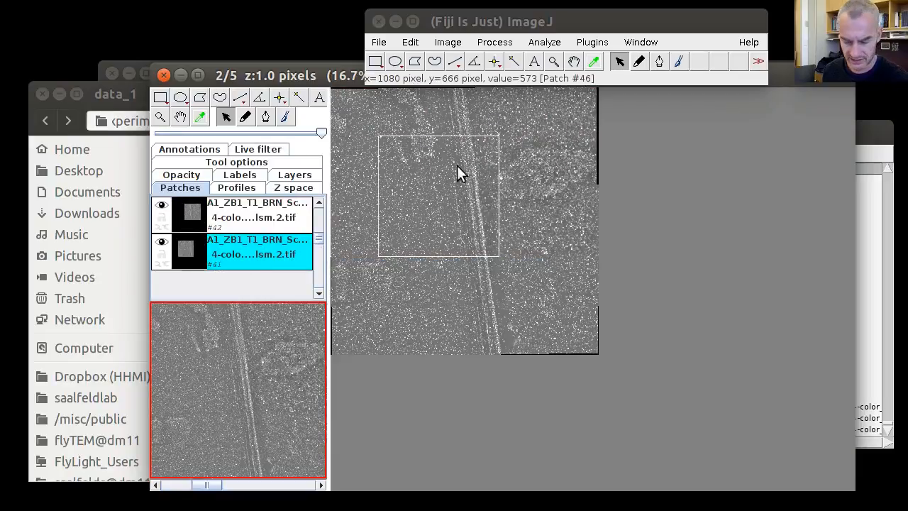
{"action": "key", "text": "ctrl+a"}
{"action": "right_click", "coordinate": [479, 206]}
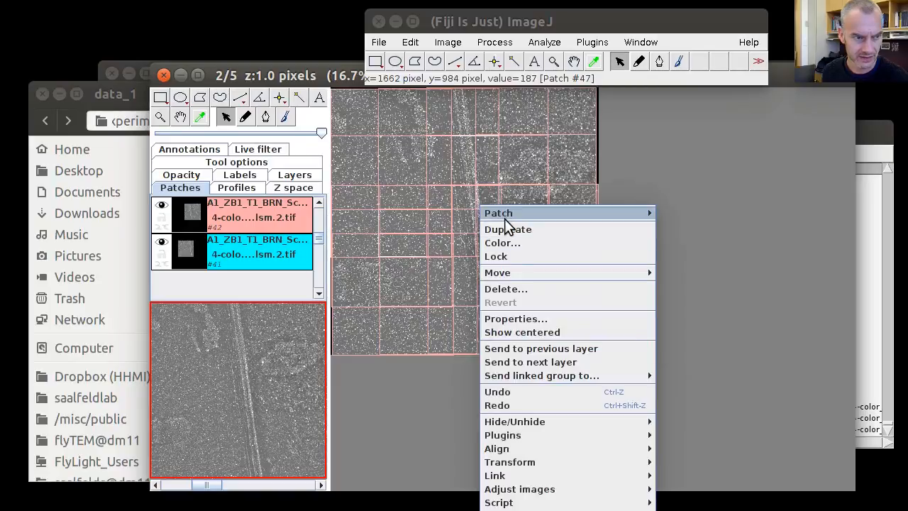
{"action": "mouse_move", "coordinate": [619, 214]}
{"action": "left_click", "coordinate": [690, 294]}
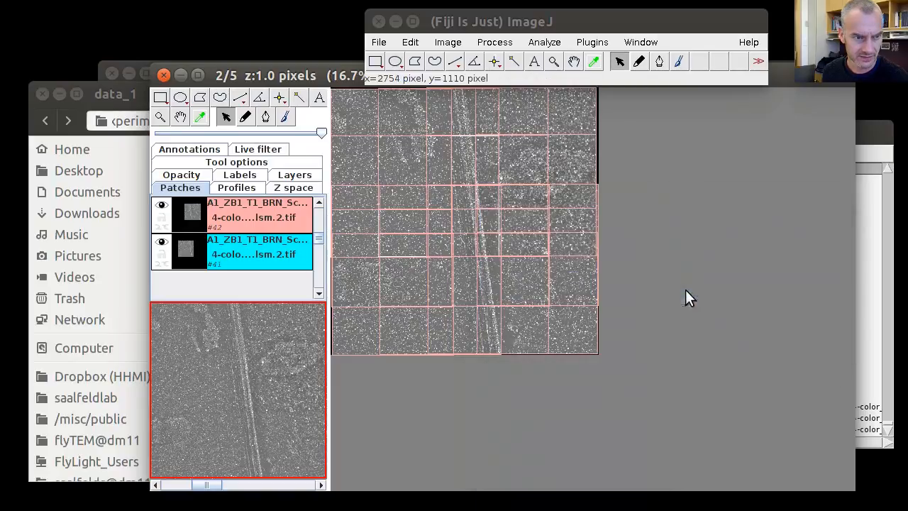
Accept the lens correction parameters for layer z=1.0 with Translation as desired transformation, 2000 maximal iterations and a maximal plateauwidth of 200
{"action": "key", "text": "Return"}
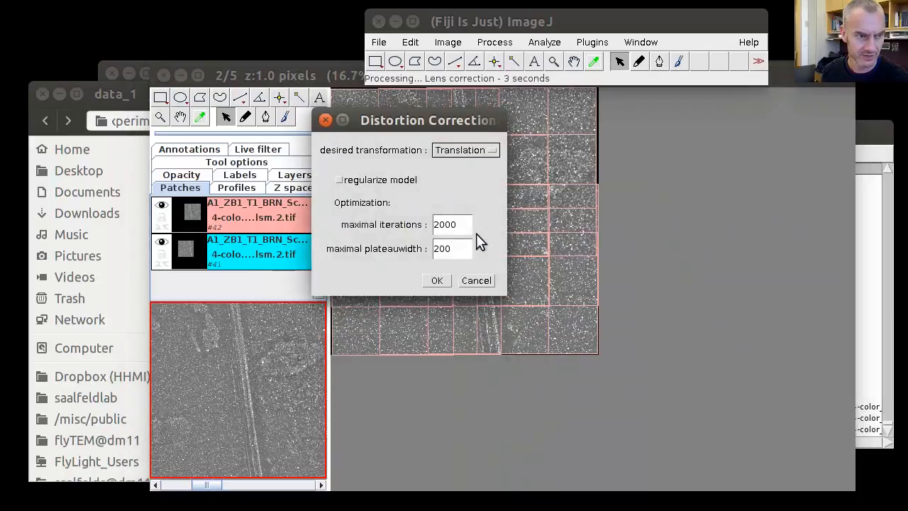
{"action": "key", "text": "Return"}
{"action": "key", "text": "Return"}
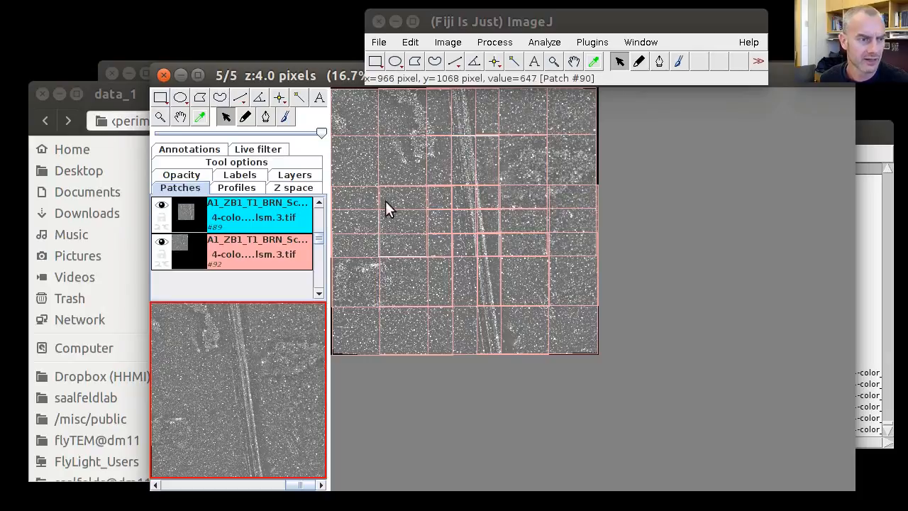
Start a montage of multiple layers covering the range from layer z=0.0 to layer z=4.0
{"action": "scroll", "coordinate": [475, 240], "scroll_direction": "up", "scroll_amount": 4}
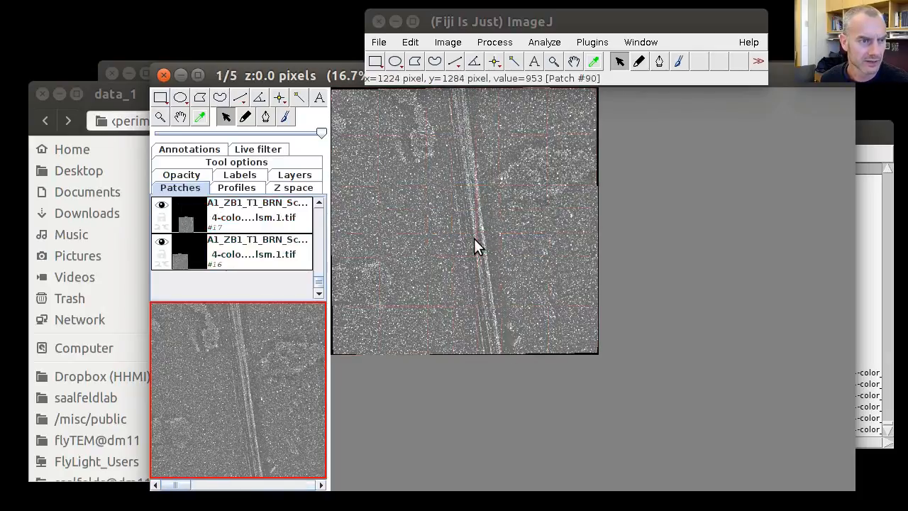
{"action": "scroll", "coordinate": [474, 239], "scroll_direction": "down", "scroll_amount": 2}
{"action": "scroll", "coordinate": [474, 239], "scroll_direction": "down", "scroll_amount": 2}
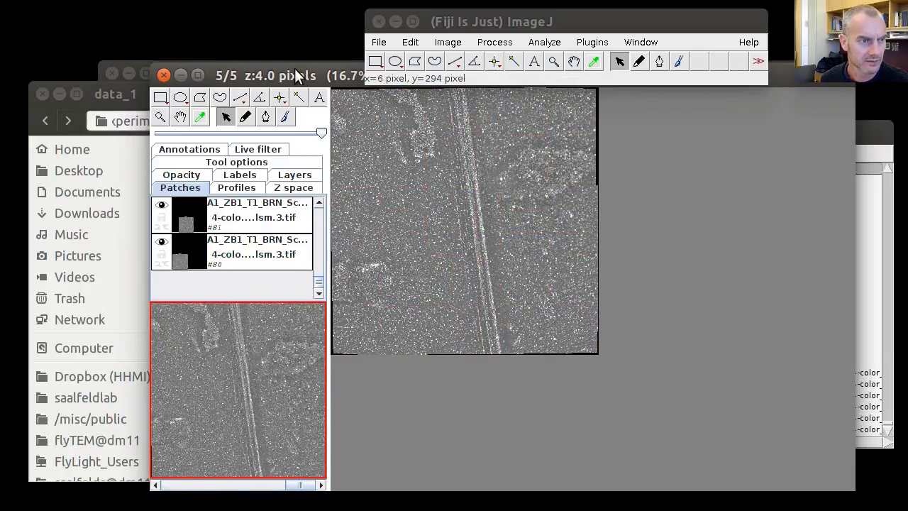
{"action": "scroll", "coordinate": [256, 386], "scroll_direction": "up", "scroll_amount": 4}
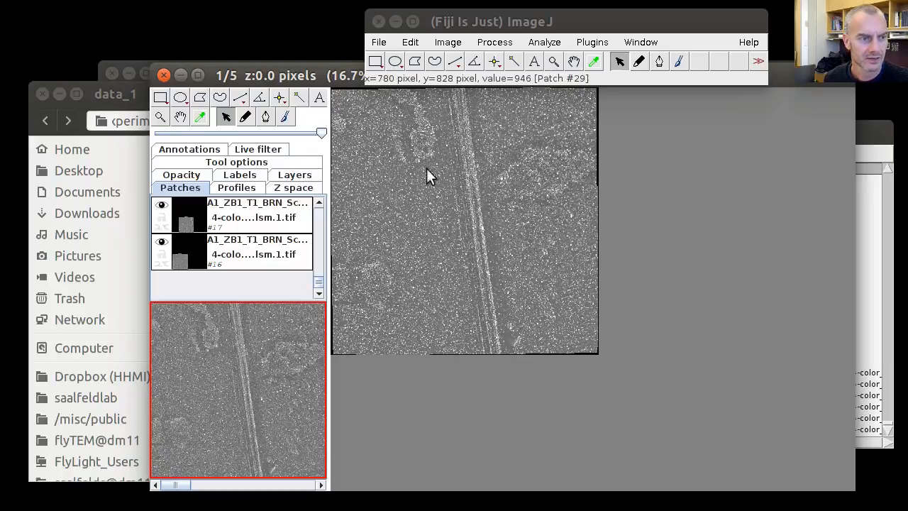
{"action": "right_click", "coordinate": [459, 218]}
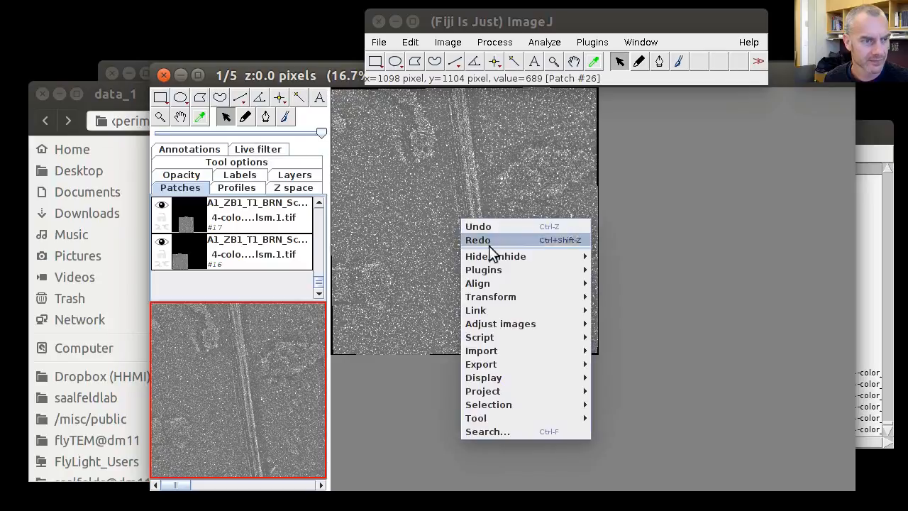
{"action": "mouse_move", "coordinate": [487, 285]}
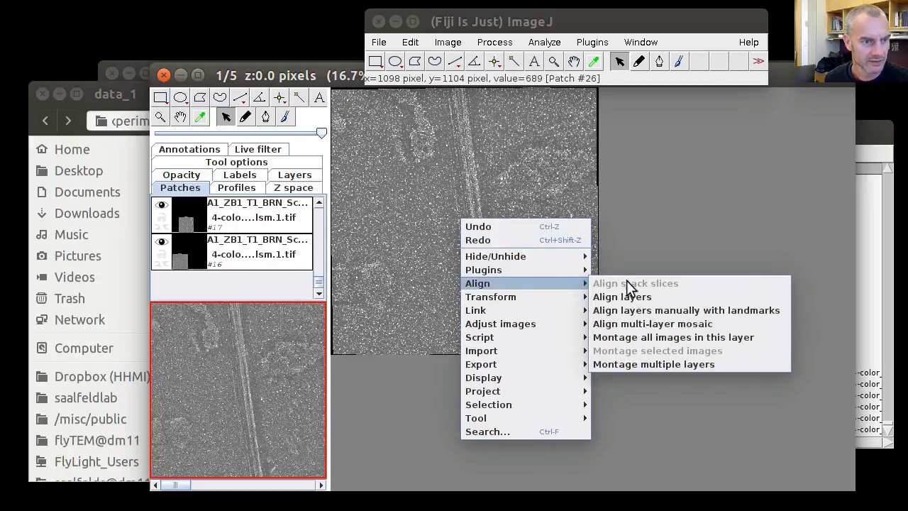
{"action": "left_click", "coordinate": [628, 365]}
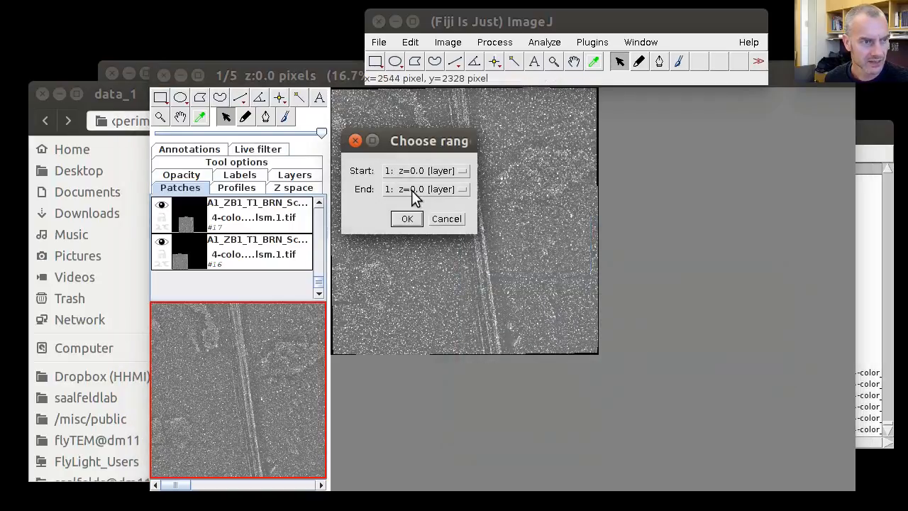
{"action": "left_click", "coordinate": [412, 190]}
{"action": "left_click", "coordinate": [415, 256]}
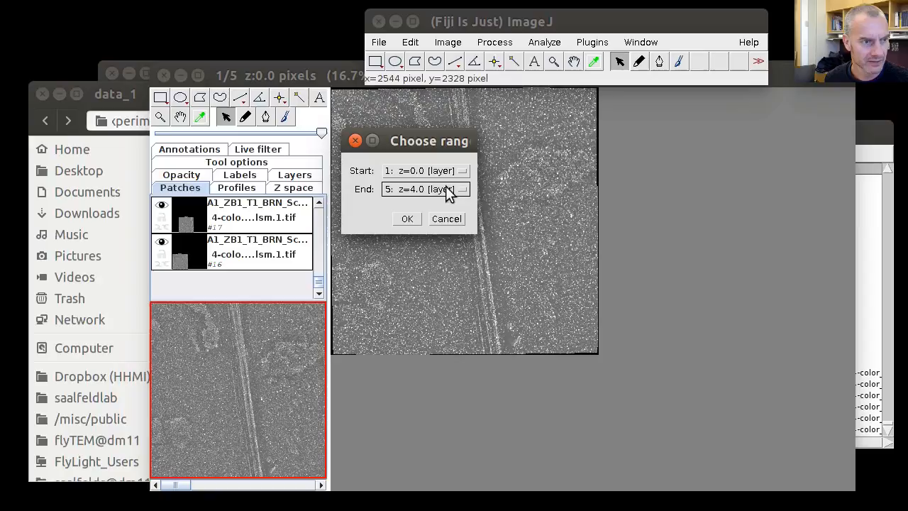
{"action": "left_click", "coordinate": [408, 218]}
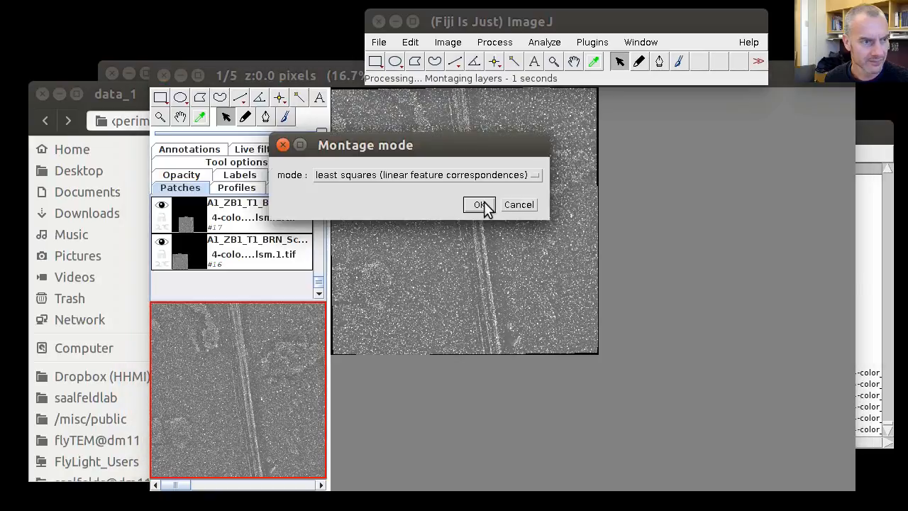
Accept least squares mode, image sizes of 400 to 900 px, 50 px alignment error, 20 minimal inliers and Translation with tiles roughly in place
{"action": "left_click", "coordinate": [480, 205]}
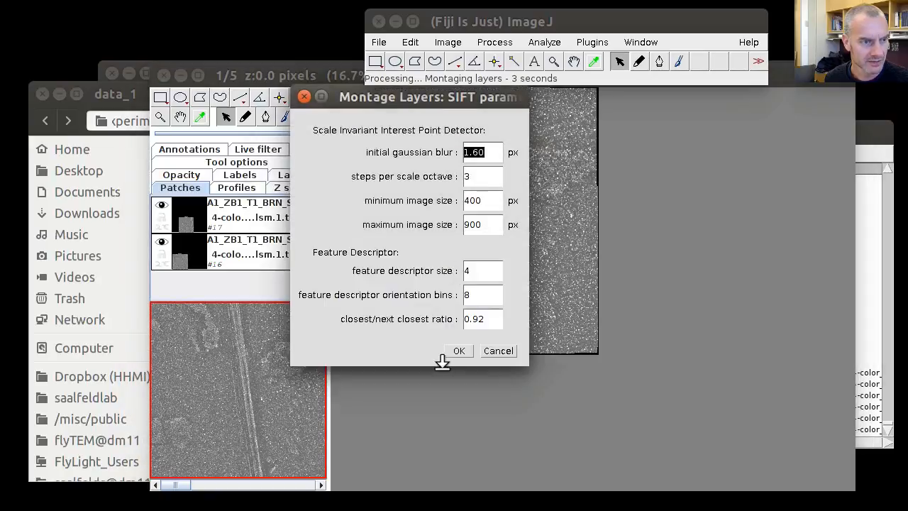
{"action": "left_click", "coordinate": [453, 349]}
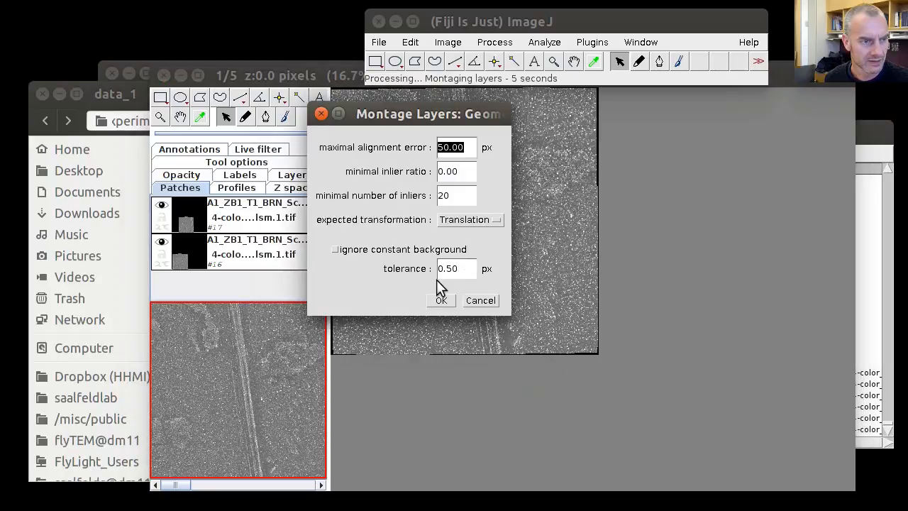
{"action": "left_click", "coordinate": [440, 300]}
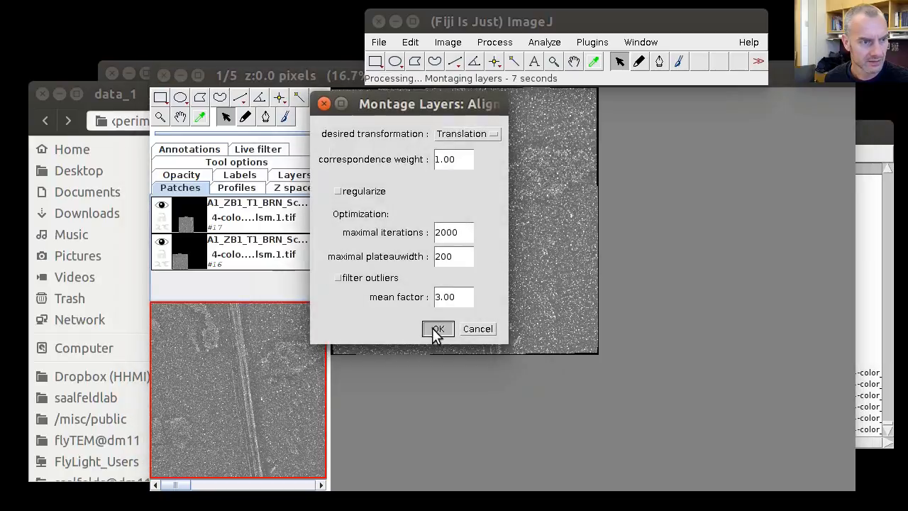
{"action": "left_click", "coordinate": [437, 330]}
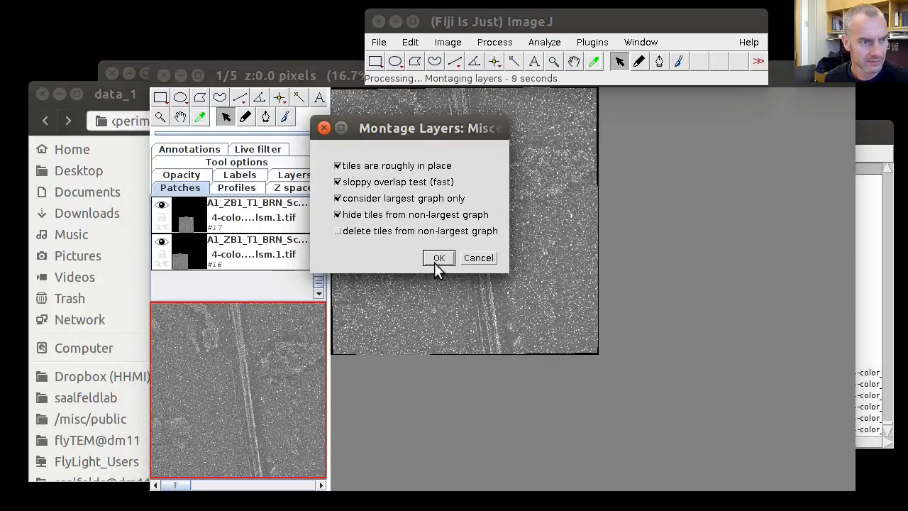
{"action": "left_click", "coordinate": [439, 258]}
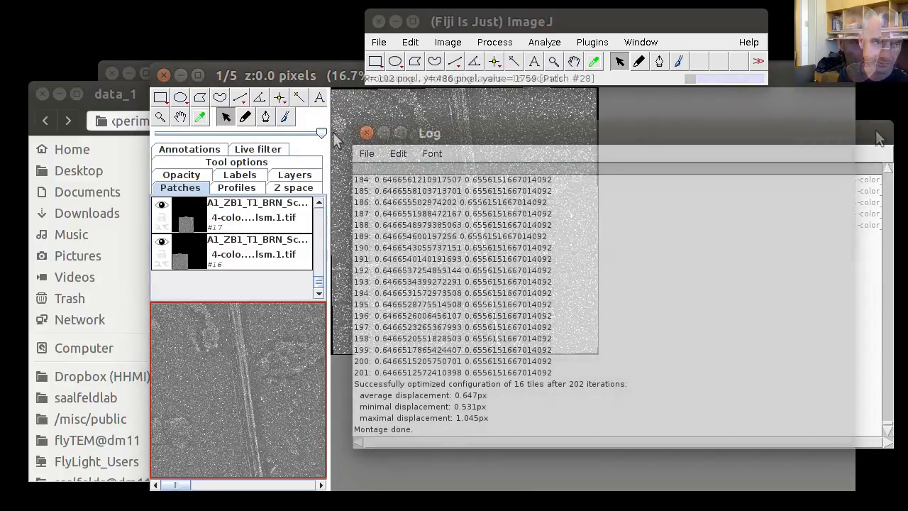
Flip back and forth through layers z=0.0 to z=4.0 to compare the montaged layers with one another
{"action": "scroll", "coordinate": [244, 394], "scroll_direction": "down", "scroll_amount": 4}
{"action": "scroll", "coordinate": [244, 389], "scroll_direction": "up", "scroll_amount": 3}
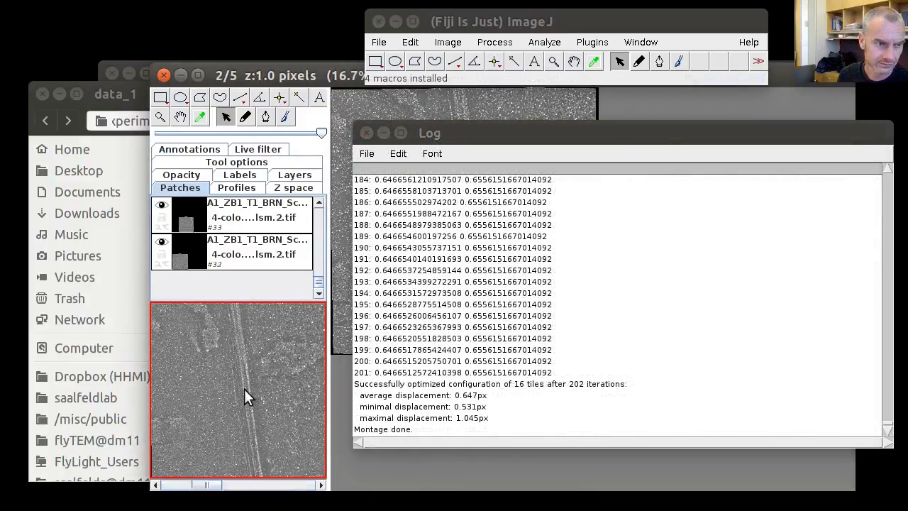
{"action": "scroll", "coordinate": [244, 389], "scroll_direction": "down", "scroll_amount": 2}
{"action": "scroll", "coordinate": [245, 389], "scroll_direction": "up", "scroll_amount": 1}
{"action": "scroll", "coordinate": [245, 389], "scroll_direction": "up", "scroll_amount": 2}
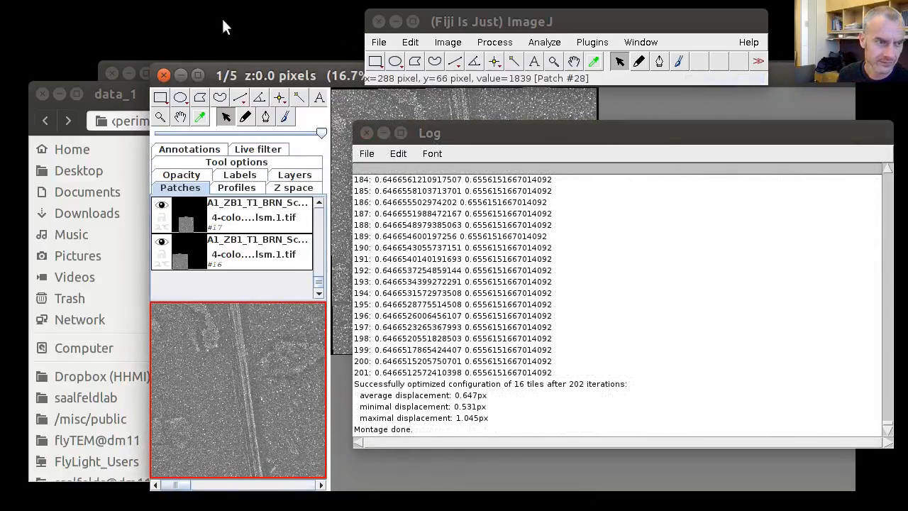
{"action": "left_click", "coordinate": [308, 77]}
{"action": "scroll", "coordinate": [258, 411], "scroll_direction": "down", "scroll_amount": 4}
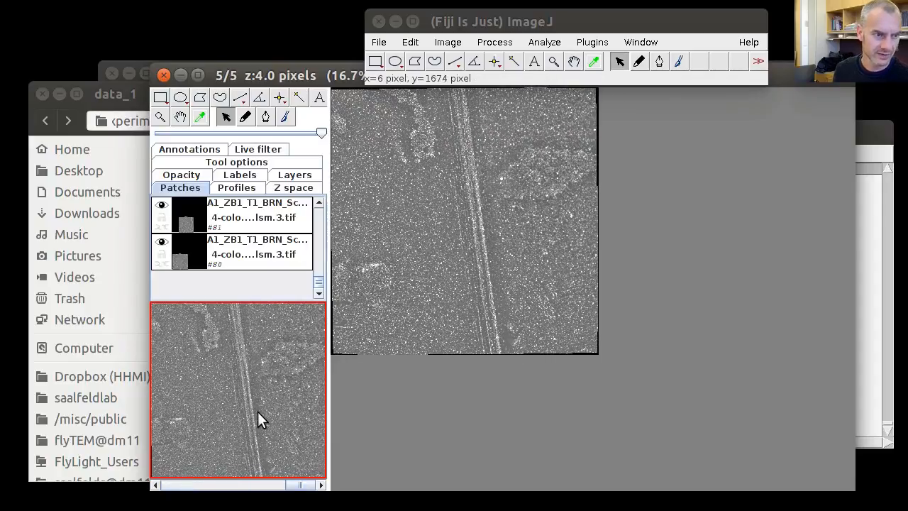
{"action": "scroll", "coordinate": [257, 412], "scroll_direction": "up", "scroll_amount": 4}
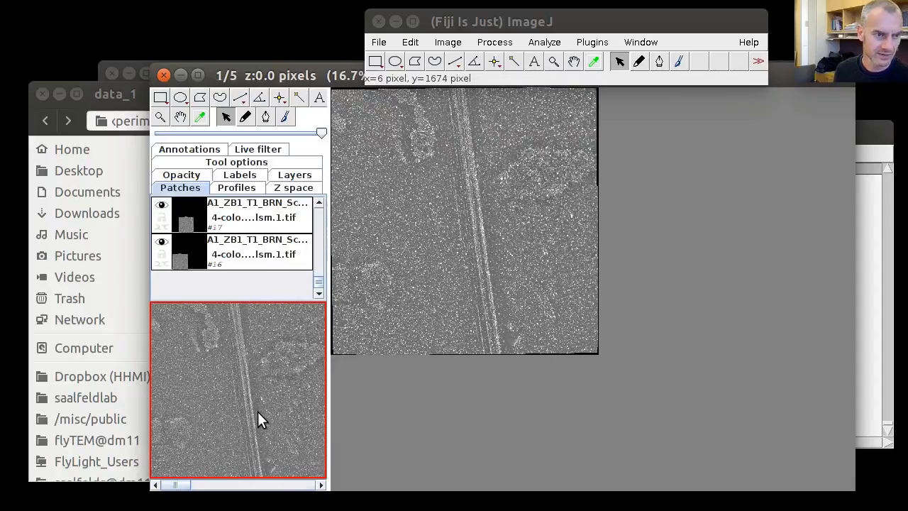
Start a least squares layer alignment from layer z=0.0 to z=4.0 with no reference layer, using visible images only
{"action": "right_click", "coordinate": [379, 131]}
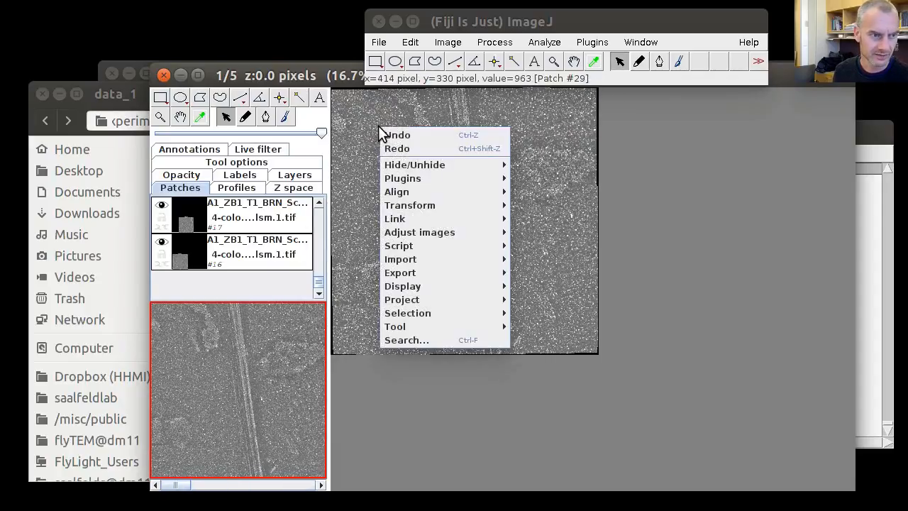
{"action": "mouse_move", "coordinate": [456, 191]}
{"action": "left_click", "coordinate": [547, 207]}
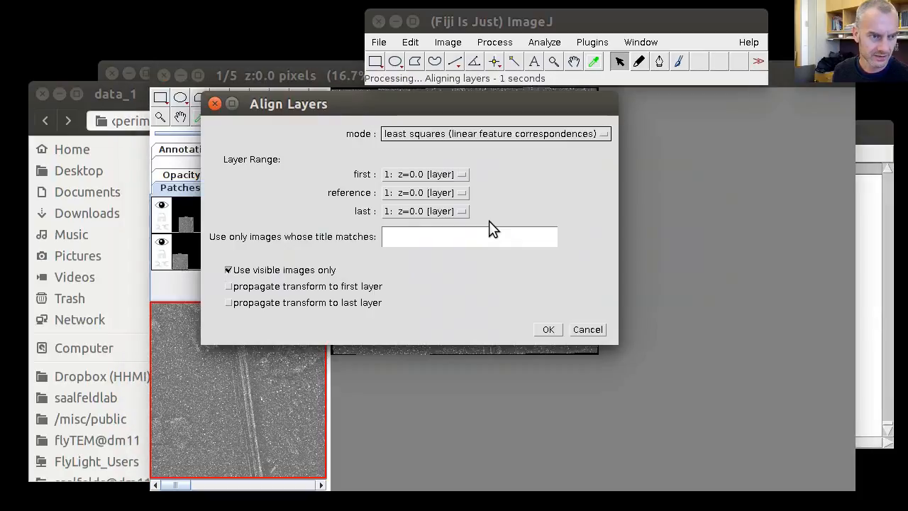
{"action": "left_click", "coordinate": [421, 193]}
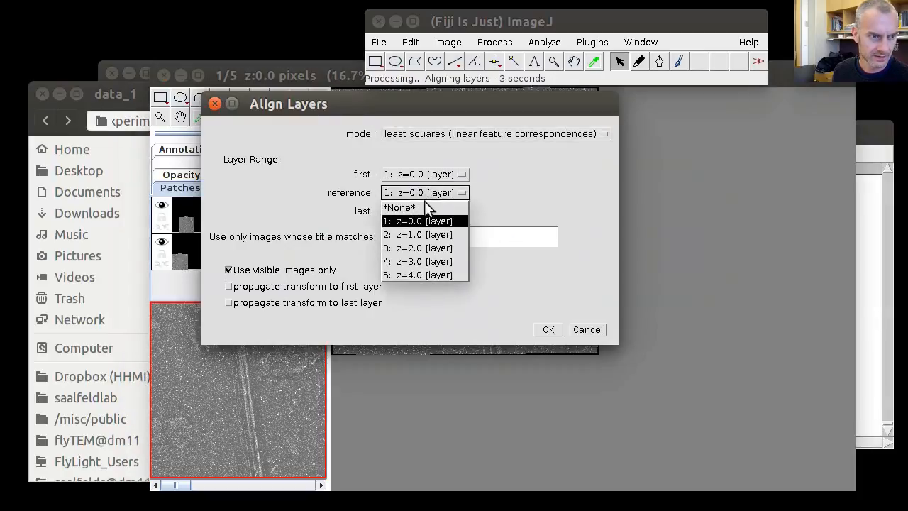
{"action": "left_click", "coordinate": [425, 207]}
{"action": "left_click", "coordinate": [410, 211]}
{"action": "left_click", "coordinate": [405, 280]}
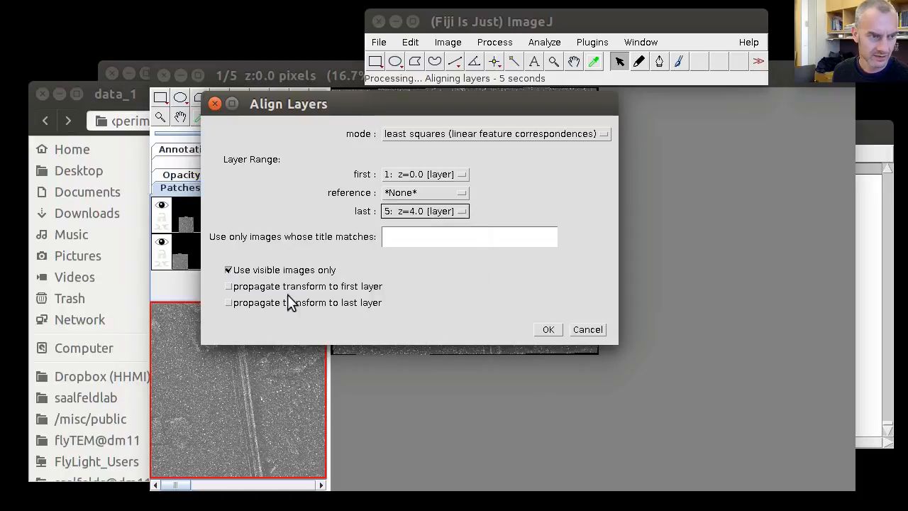
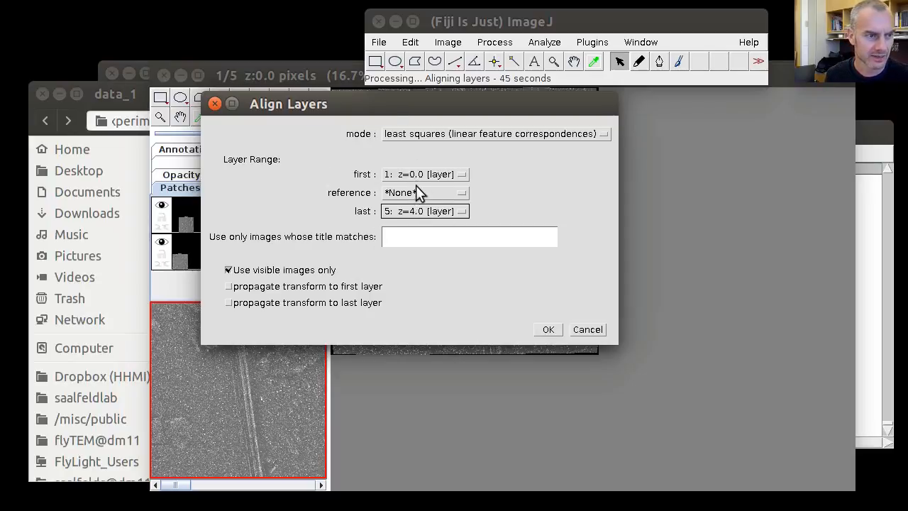
{"action": "left_click", "coordinate": [548, 329]}
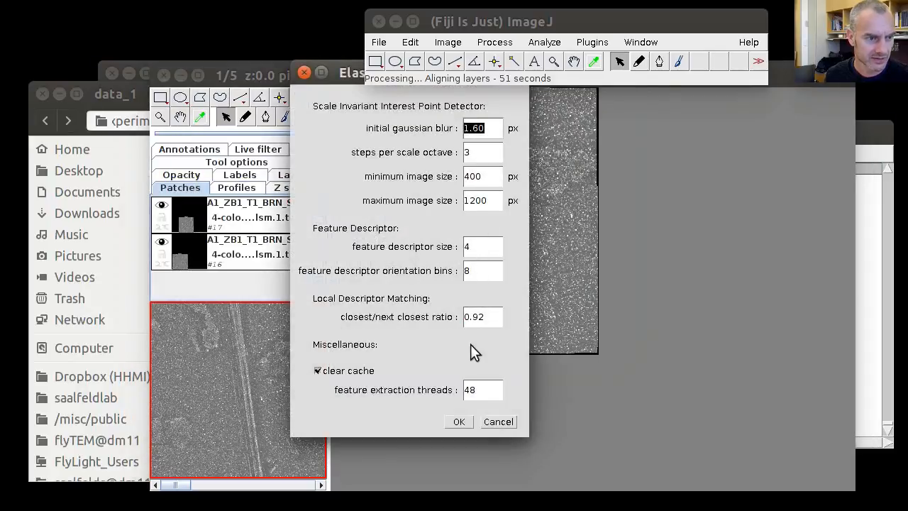
Align using 400 to 1200 px images, Translation matching within 200 px error, and Affine optimization regularized by Translation with lambda 0.01
{"action": "left_click", "coordinate": [459, 422]}
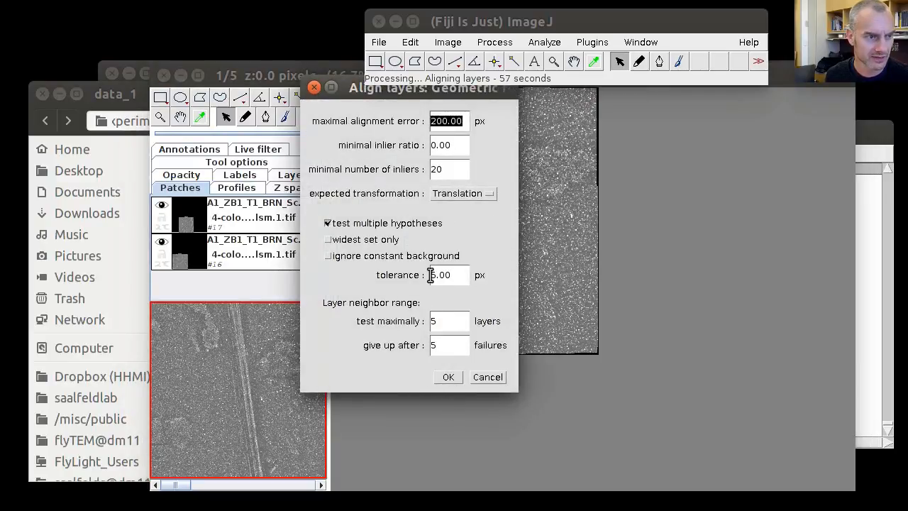
{"action": "left_click", "coordinate": [448, 378]}
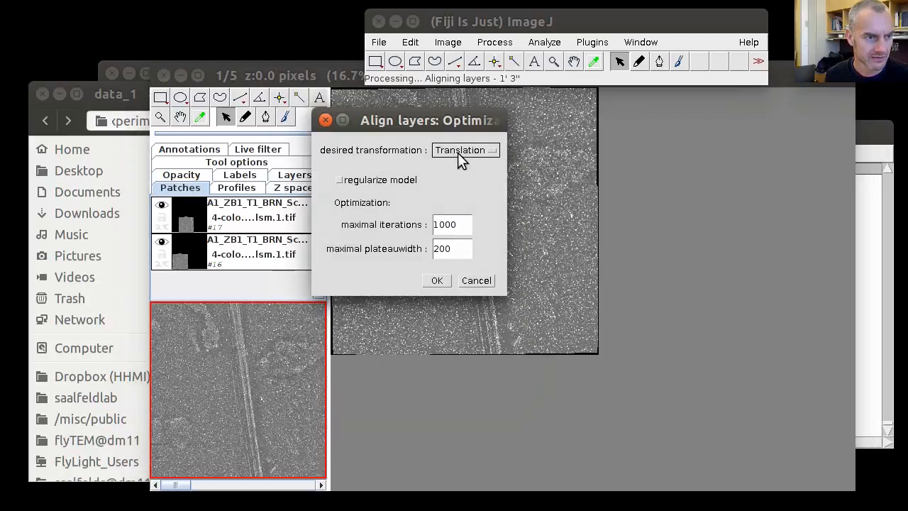
{"action": "left_click", "coordinate": [458, 153]}
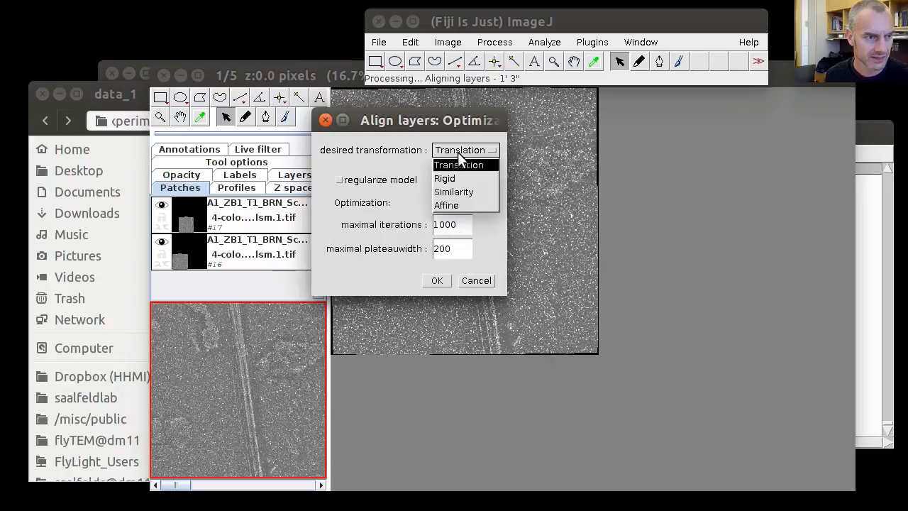
{"action": "left_click", "coordinate": [453, 205]}
{"action": "left_click", "coordinate": [358, 186]}
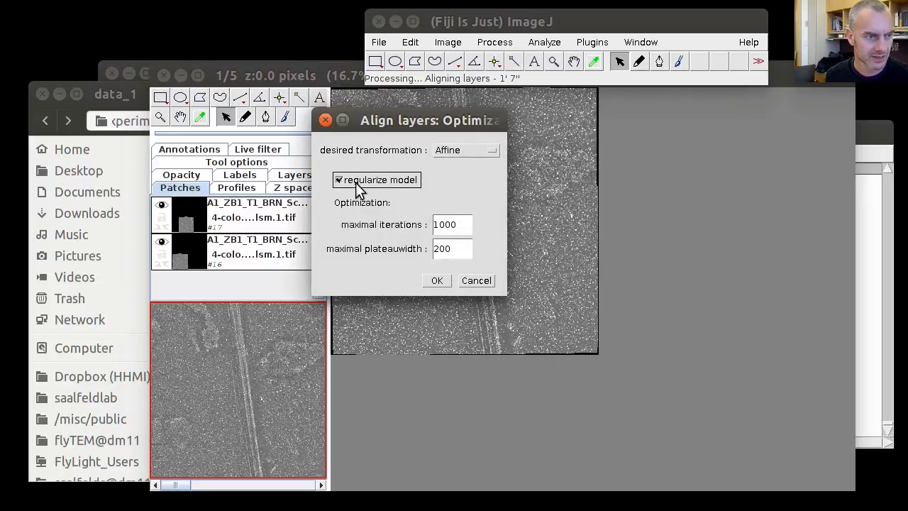
{"action": "left_click", "coordinate": [437, 281]}
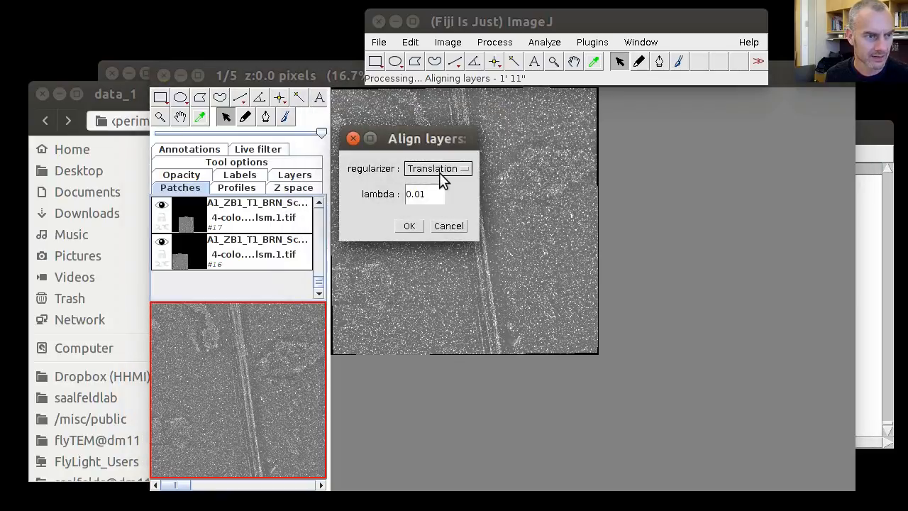
{"action": "left_click", "coordinate": [409, 227]}
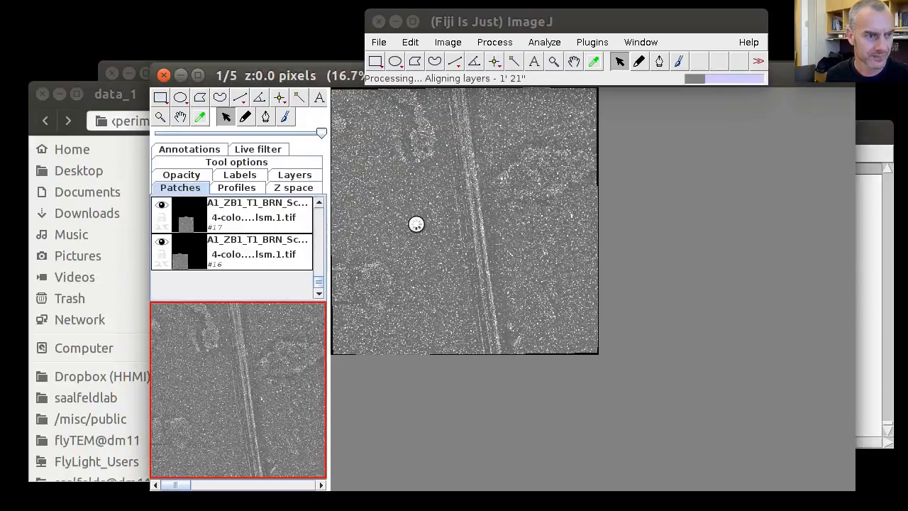
{"action": "left_click", "coordinate": [880, 135]}
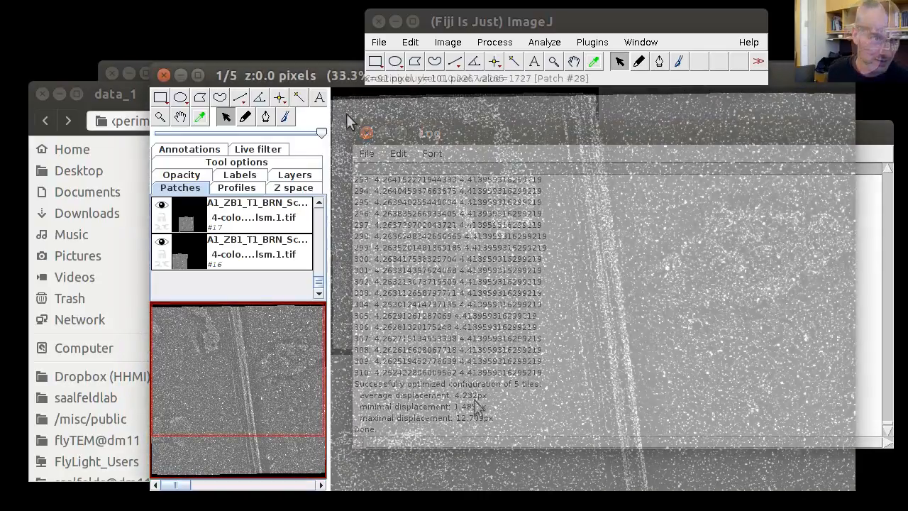
Autoresize the canvas to the aligned layers and reduce the display window's height to fit the screen
{"action": "scroll", "coordinate": [337, 109], "scroll_direction": "up", "scroll_amount": 3}
{"action": "scroll", "coordinate": [362, 142], "scroll_direction": "up", "scroll_amount": 2}
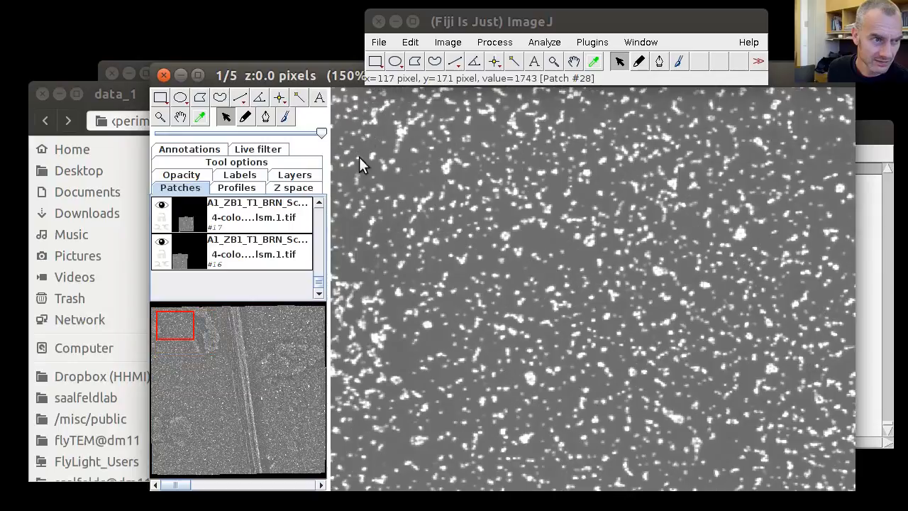
{"action": "right_click", "coordinate": [494, 333]}
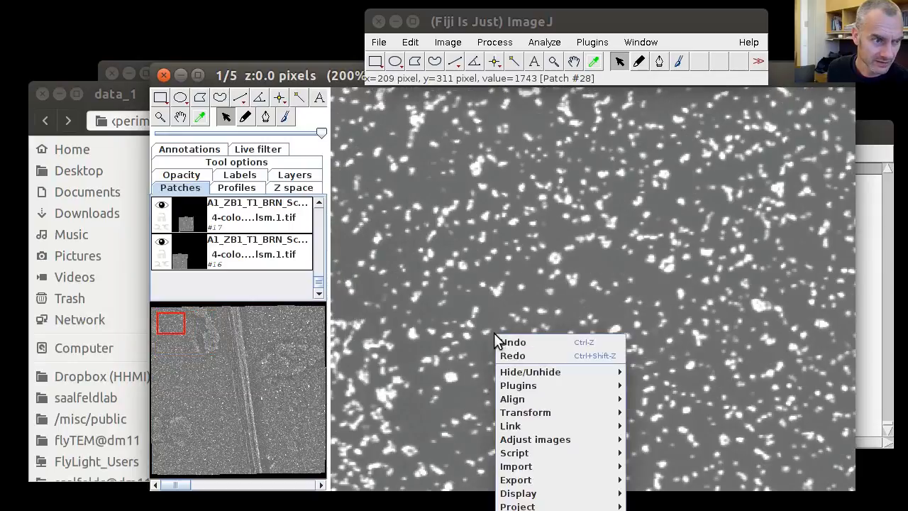
{"action": "mouse_move", "coordinate": [521, 495]}
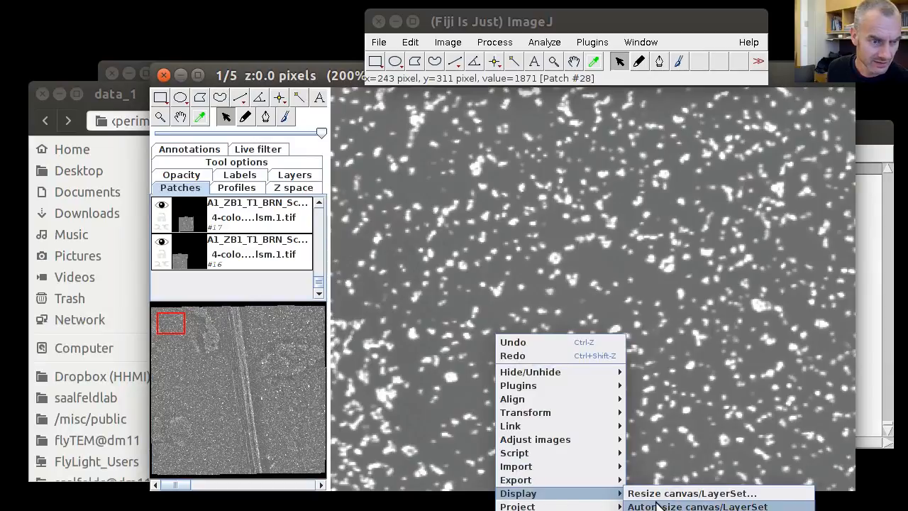
{"action": "left_click", "coordinate": [657, 506]}
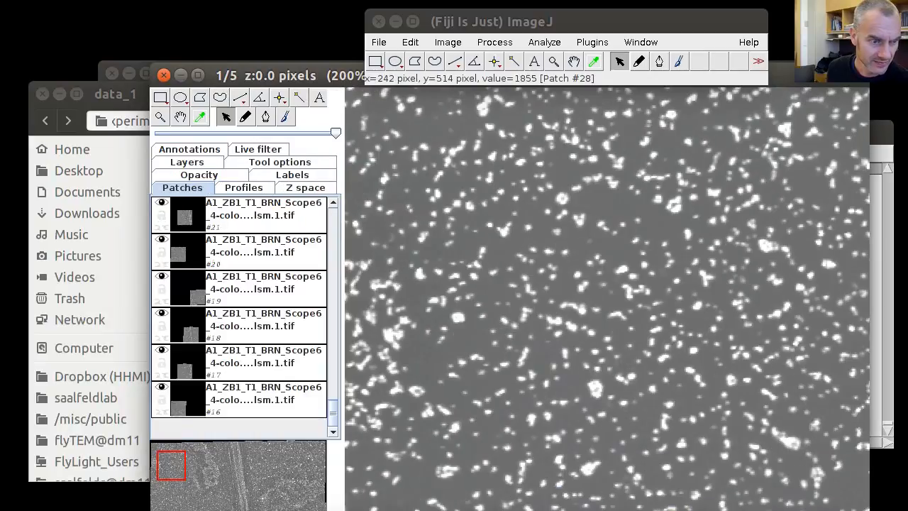
{"action": "left_click_drag", "start_coordinate": [571, 448], "coordinate": [571, 458]}
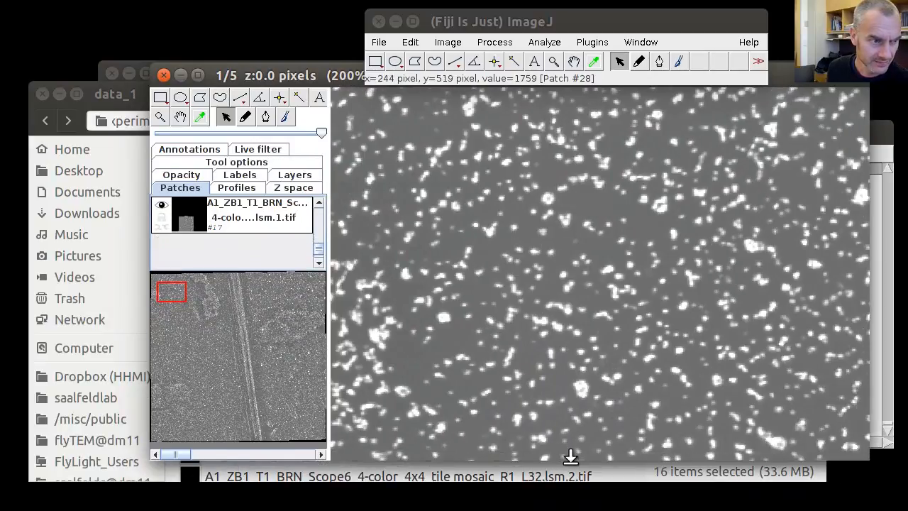
Select patch #28 near the upper edge of layer z=0.0 and examine its overlap with the adjacent tile
{"action": "scroll", "coordinate": [469, 222], "scroll_direction": "down", "scroll_amount": 1}
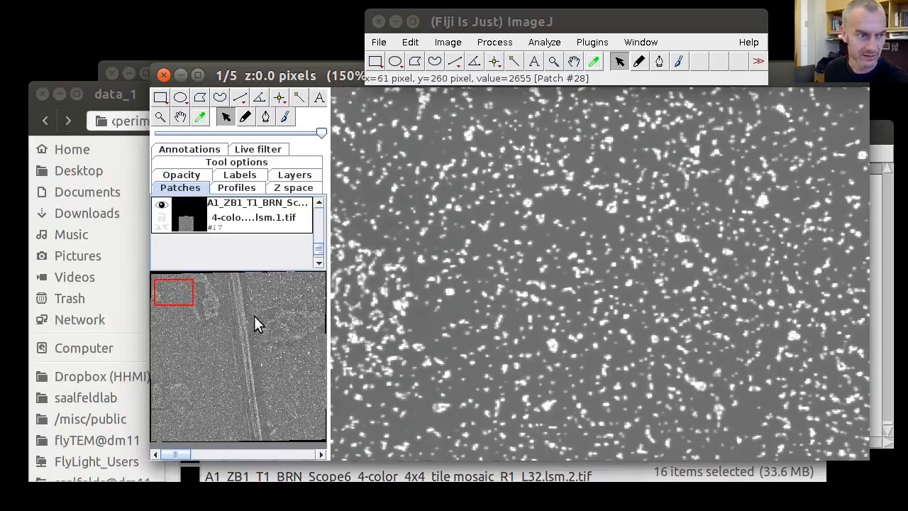
{"action": "left_click_drag", "start_coordinate": [173, 292], "coordinate": [167, 284]}
{"action": "key", "text": "space"}
{"action": "left_click_drag", "start_coordinate": [701, 230], "coordinate": [455, 274]}
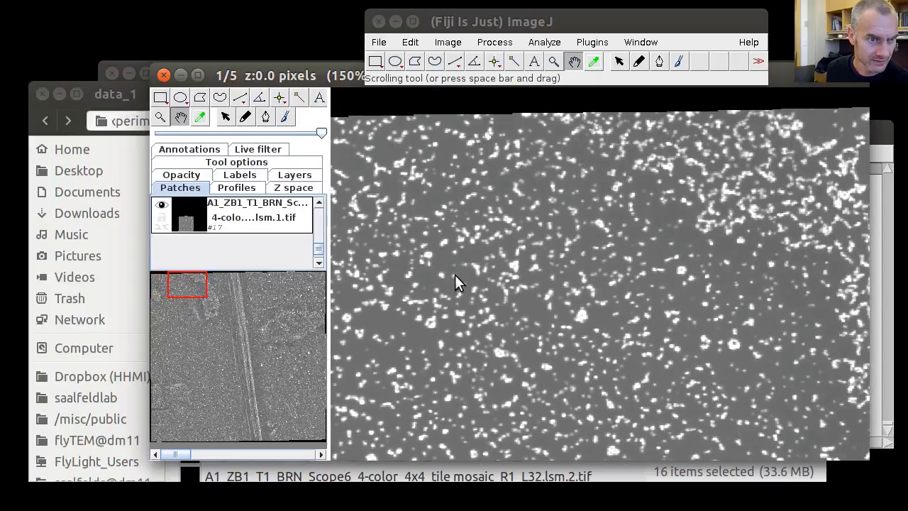
{"action": "left_click", "coordinate": [338, 134]}
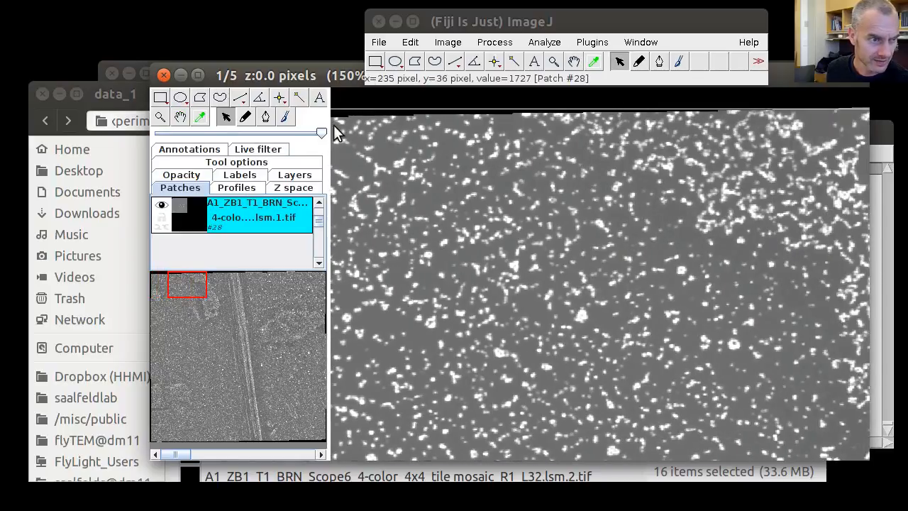
{"action": "left_click", "coordinate": [537, 182]}
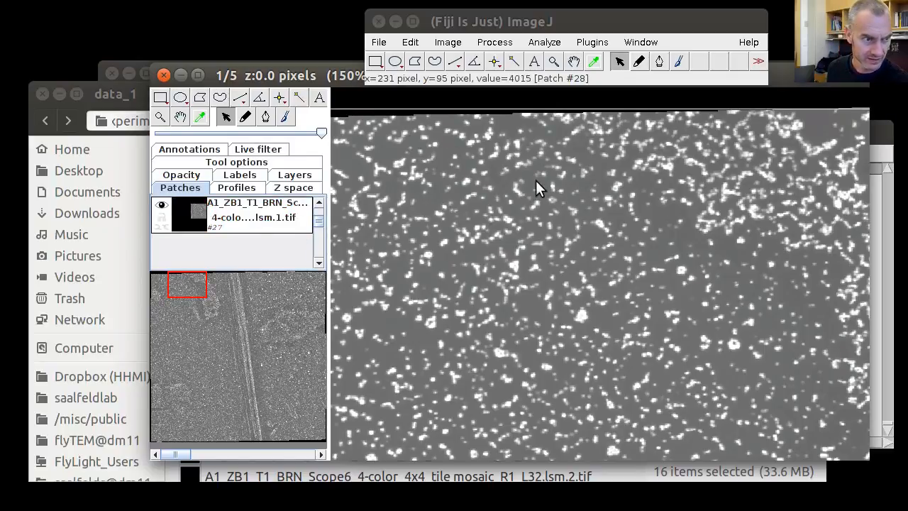
{"action": "left_click", "coordinate": [535, 181]}
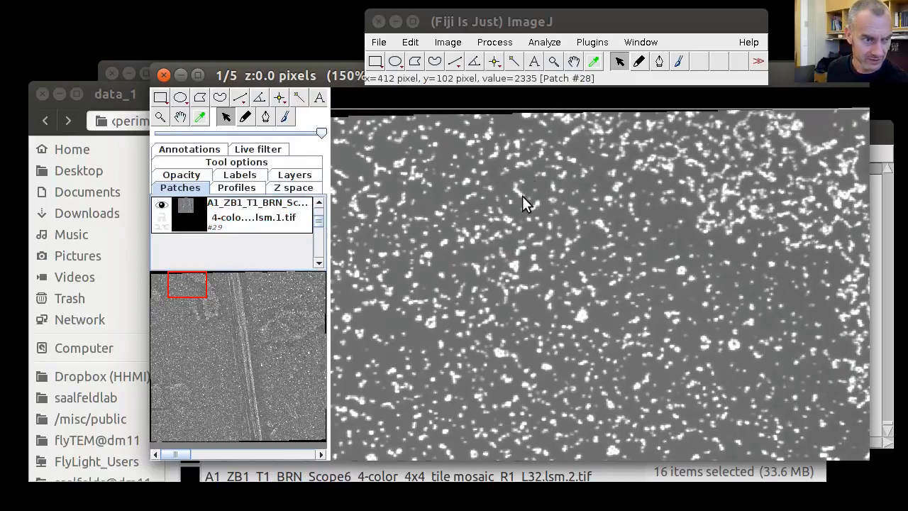
{"action": "left_click", "coordinate": [522, 196]}
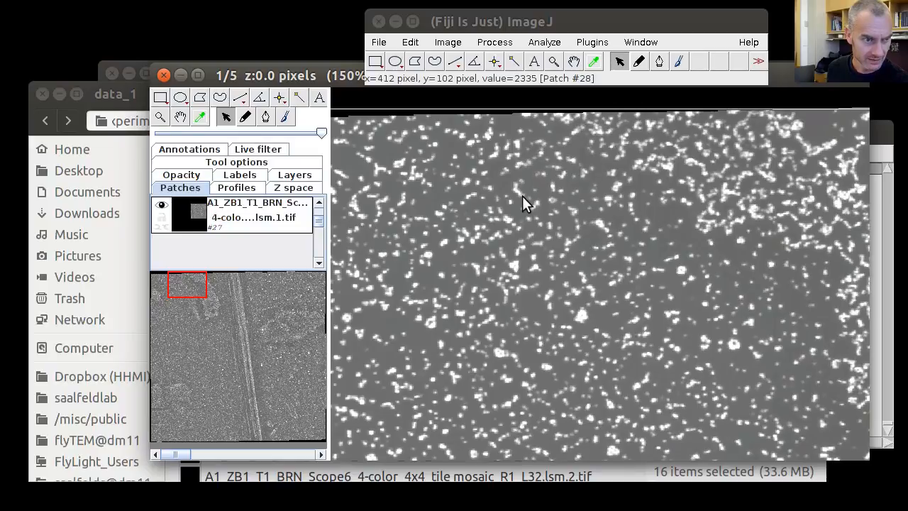
Select patch #29 in layer z=0.0 and repeatedly switch its stacking order to compare its overlap with the neighbouring tile
{"action": "key", "text": "space"}
{"action": "mouse_move", "coordinate": [535, 276]}
{"action": "left_mouse_down"}
{"action": "mouse_move", "coordinate": [867, 274]}
{"action": "mouse_move", "coordinate": [536, 286]}
{"action": "left_mouse_up"}
{"action": "left_click_drag", "start_coordinate": [735, 275], "coordinate": [428, 274]}
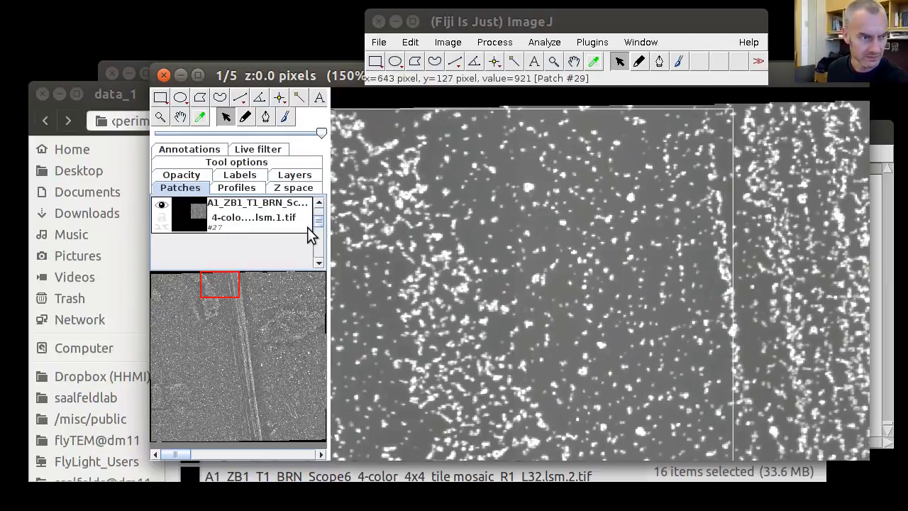
{"action": "left_click_drag", "start_coordinate": [318, 222], "coordinate": [320, 215]}
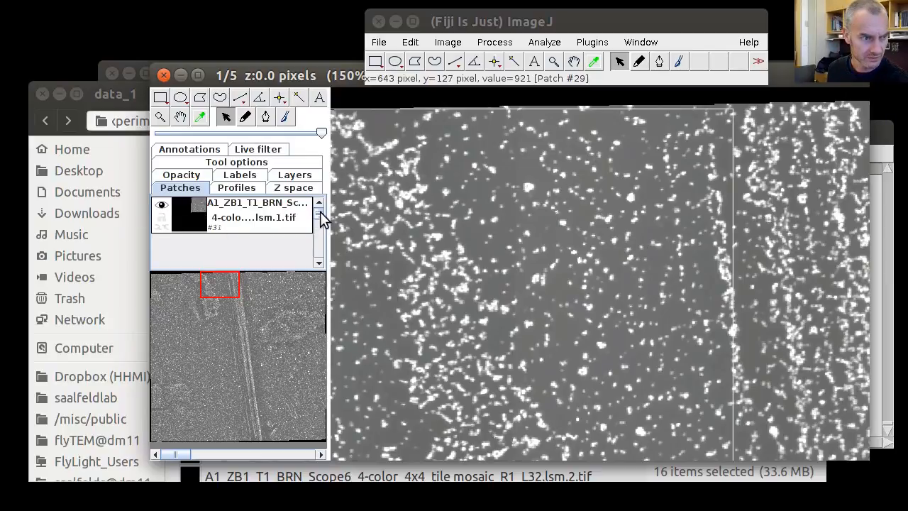
{"action": "left_click", "coordinate": [371, 119]}
{"action": "key", "text": "Page_Down"}
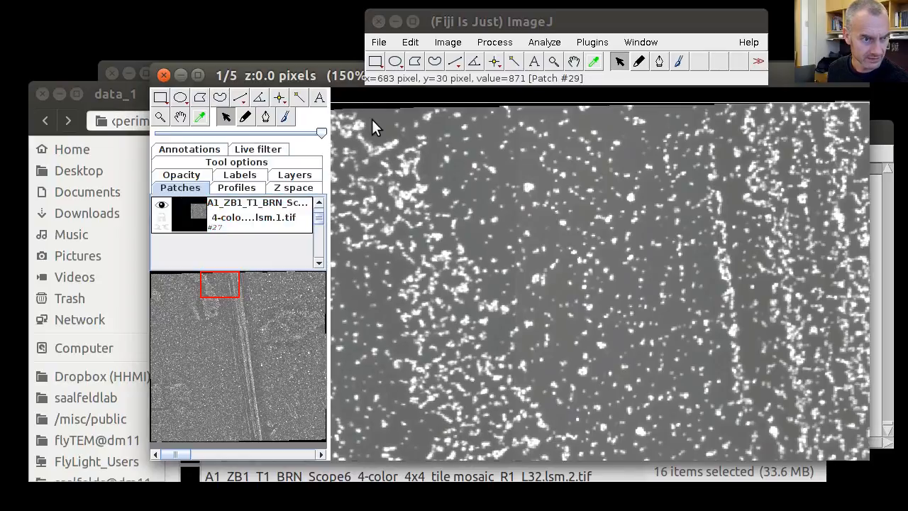
{"action": "key", "text": "Home"}
{"action": "key", "text": "Page_Down"}
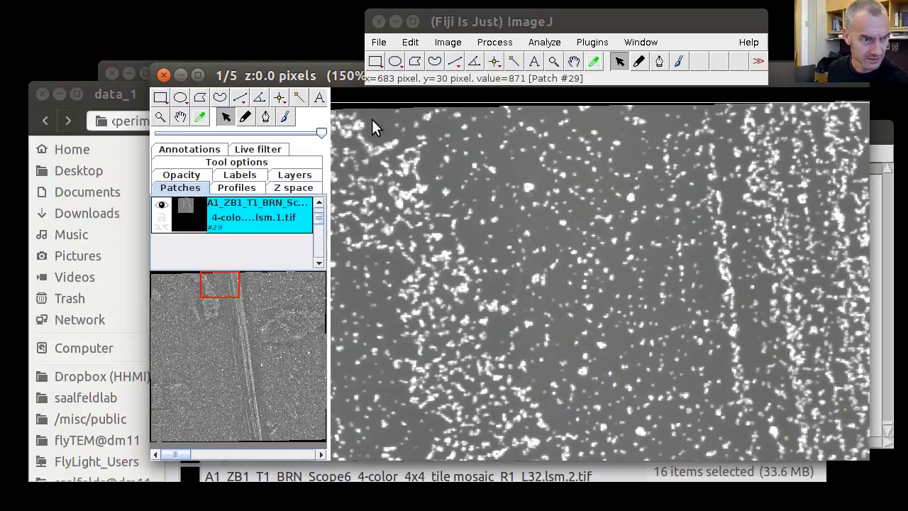
{"action": "key", "text": "Page_Up"}
{"action": "key", "text": "Page_Down"}
{"action": "key", "text": "Page_Up"}
{"action": "key", "text": "Page_Down"}
{"action": "key", "text": "Page_Up"}
{"action": "key", "text": "Page_Down"}
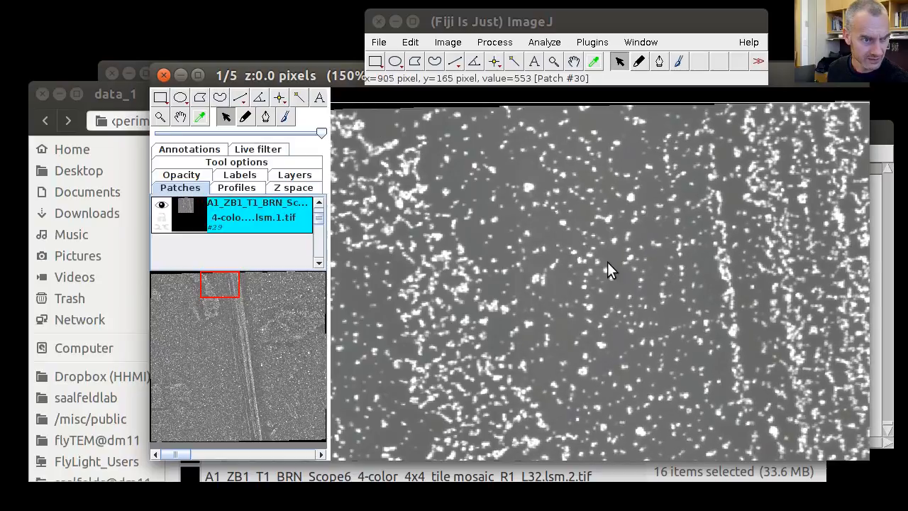
{"action": "key", "text": "Page_Up"}
{"action": "key", "text": "Page_Down"}
{"action": "key", "text": "Page_Up"}
{"action": "key", "text": "Page_Down"}
{"action": "key", "text": "Page_Up"}
{"action": "key", "text": "Page_Down"}
{"action": "key", "text": "Page_Up"}
{"action": "key", "text": "Page_Down"}
{"action": "key", "text": "Page_Up"}
{"action": "key", "text": "Page_Down"}
Inspect the area further down patch #29 by switching its stacking order against the overlapping tiles
{"action": "key", "text": "space"}
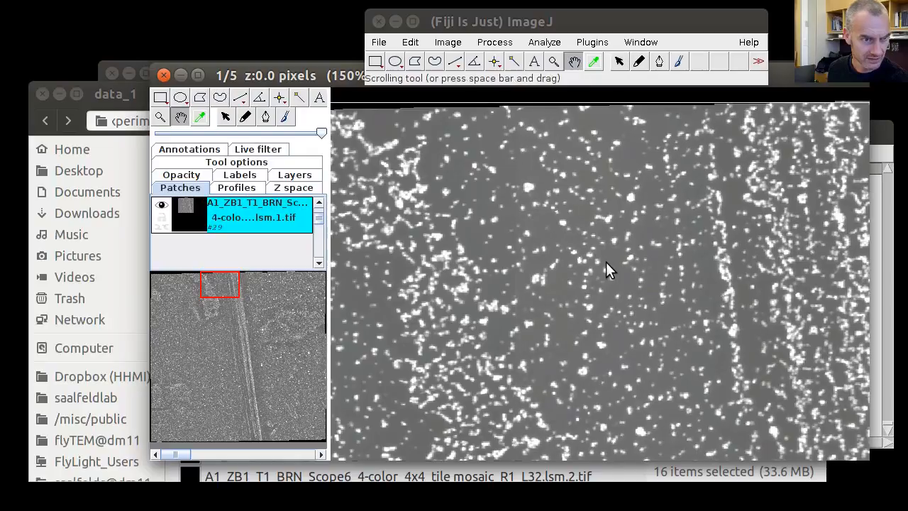
{"action": "left_click_drag", "start_coordinate": [606, 262], "coordinate": [639, 119]}
{"action": "key", "text": "space"}
{"action": "left_click_drag", "start_coordinate": [618, 287], "coordinate": [588, 229]}
{"action": "key", "text": "Page_Up"}
{"action": "key", "text": "Page_Down"}
{"action": "key", "text": "Page_Up"}
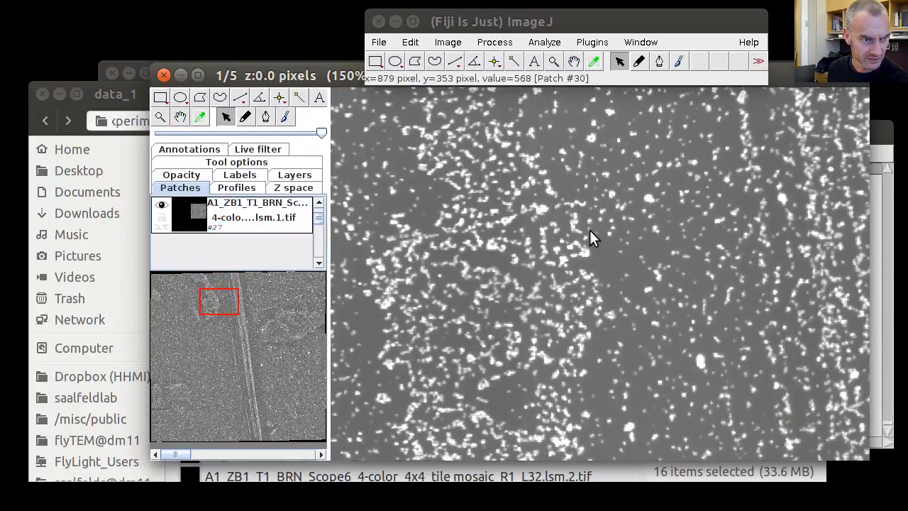
Switch patch #29 repeatedly above and below its neighbouring tile to compare the bead pattern in their overlap
{"action": "key", "text": "Page_Down"}
{"action": "key", "text": "Page_Up"}
{"action": "key", "text": "Page_Down"}
{"action": "key", "text": "Page_Up"}
{"action": "key", "text": "Page_Down"}
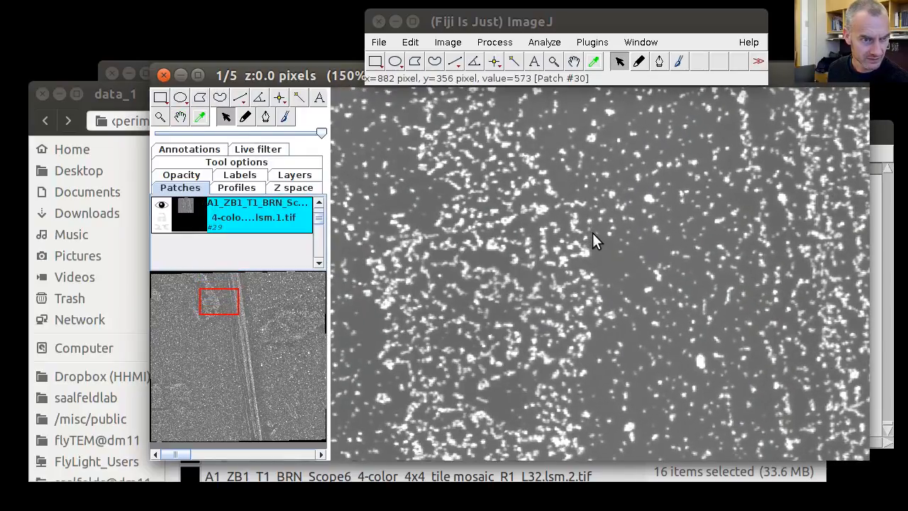
{"action": "key", "text": "Page_Up"}
Compare the overlap near the lower part of patch #29 by moving the patch up and down in the stacking order
{"action": "key", "text": "space"}
{"action": "left_click_drag", "start_coordinate": [603, 316], "coordinate": [582, 159]}
{"action": "left_click_drag", "start_coordinate": [595, 354], "coordinate": [585, 216]}
{"action": "key", "text": "Page_Down"}
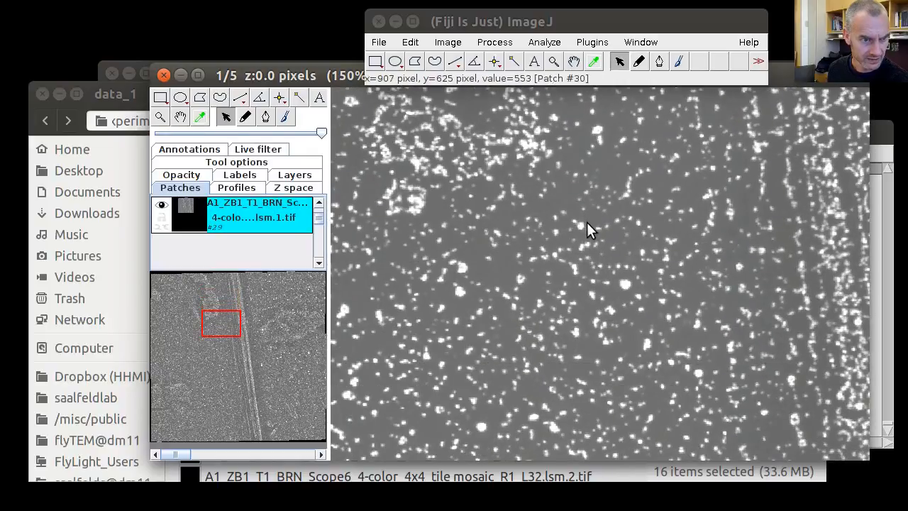
{"action": "key", "text": "Page_Up"}
{"action": "key", "text": "Page_Down"}
{"action": "key", "text": "Page_Up"}
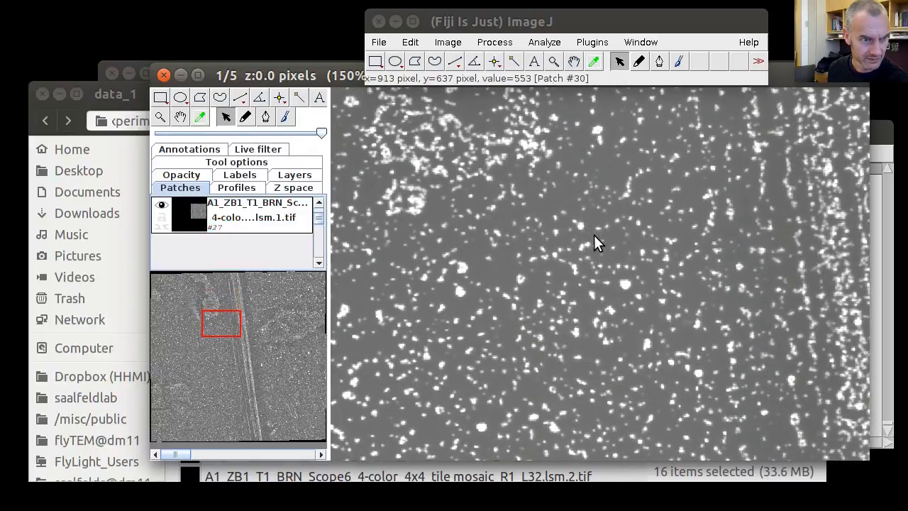
{"action": "key", "text": "Page_Up"}
{"action": "key", "text": "Page_Up"}
Select patch #28 at the upper-left corner of the mosaic and alternate it between the front and back of the stack to compare its overlap
{"action": "key", "text": "space"}
{"action": "left_click_drag", "start_coordinate": [597, 249], "coordinate": [812, 264]}
{"action": "left_click_drag", "start_coordinate": [471, 315], "coordinate": [653, 145]}
{"action": "left_click_drag", "start_coordinate": [456, 294], "coordinate": [734, 151]}
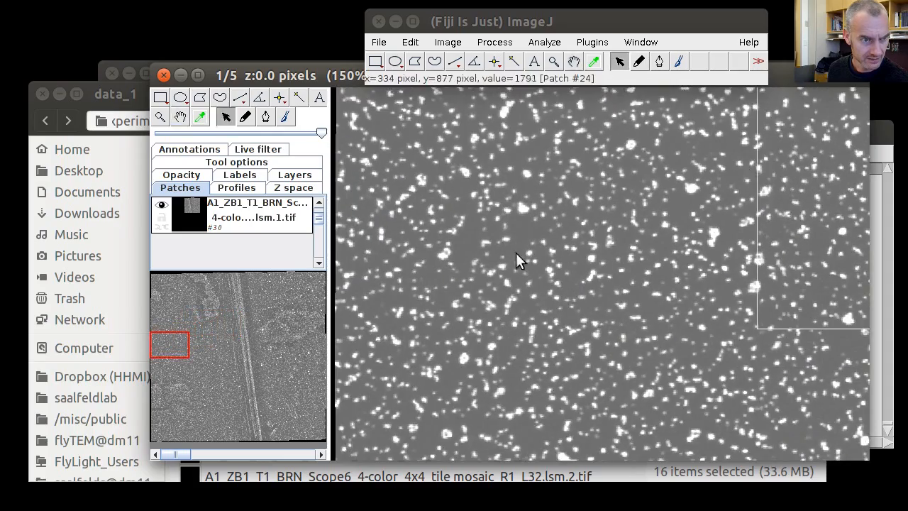
{"action": "left_click_drag", "start_coordinate": [516, 252], "coordinate": [710, 336]}
{"action": "left_click_drag", "start_coordinate": [440, 213], "coordinate": [494, 435]}
{"action": "left_click_drag", "start_coordinate": [410, 216], "coordinate": [458, 454]}
{"action": "left_click_drag", "start_coordinate": [399, 183], "coordinate": [425, 298]}
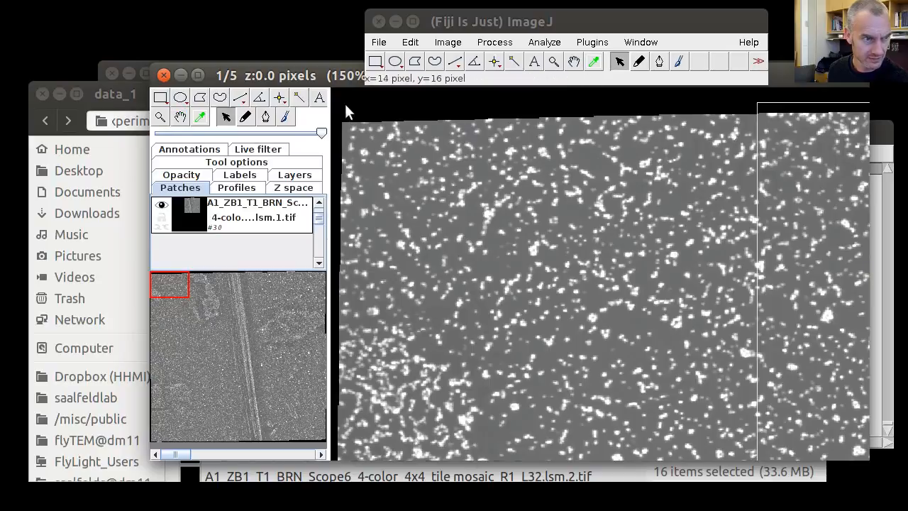
{"action": "left_click", "coordinate": [361, 135]}
{"action": "left_click_drag", "start_coordinate": [616, 238], "coordinate": [308, 227]}
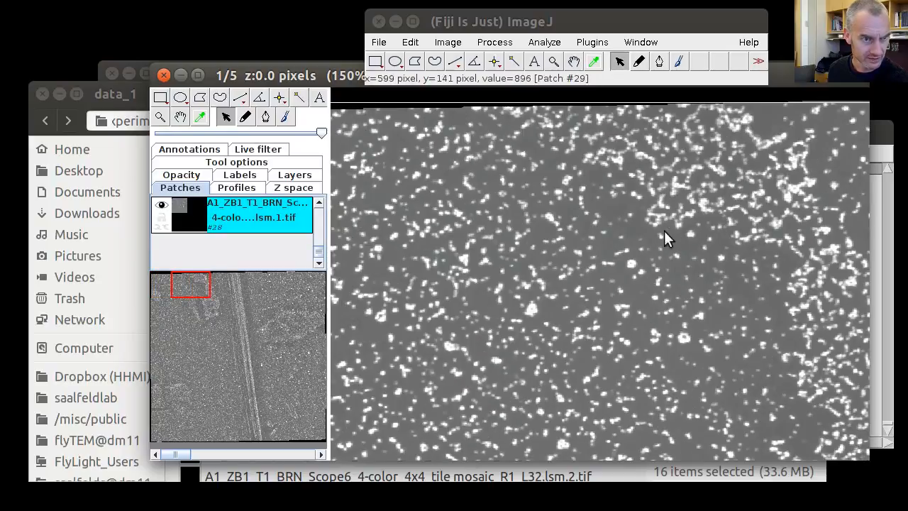
{"action": "left_click_drag", "start_coordinate": [707, 228], "coordinate": [446, 205]}
{"action": "key", "text": "Home"}
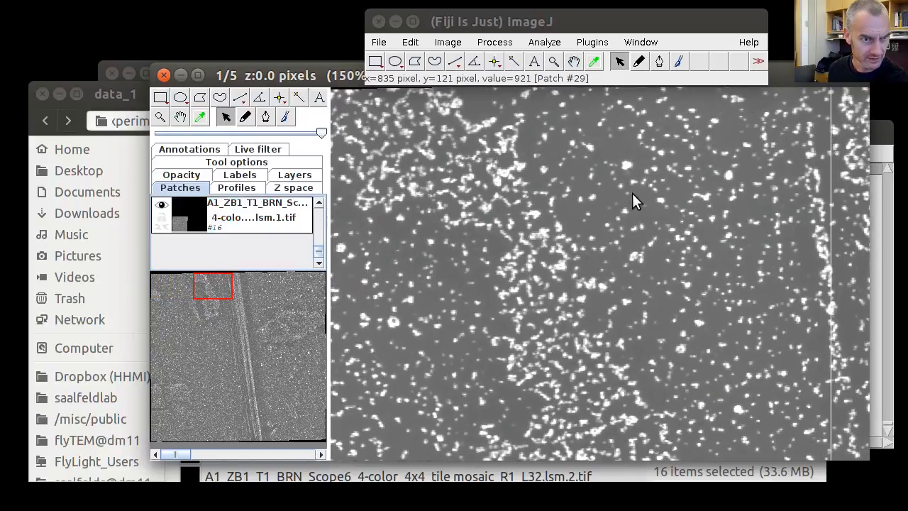
{"action": "key", "text": "End"}
{"action": "key", "text": "Home"}
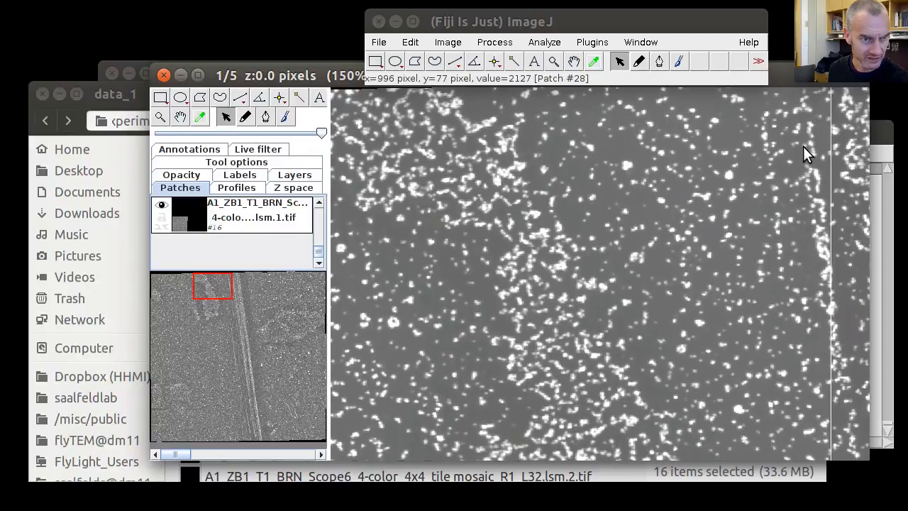
Examine the seam along the right-hand edge of patch #28 at 300% magnification
{"action": "scroll", "coordinate": [804, 146], "scroll_direction": "up", "scroll_amount": 2}
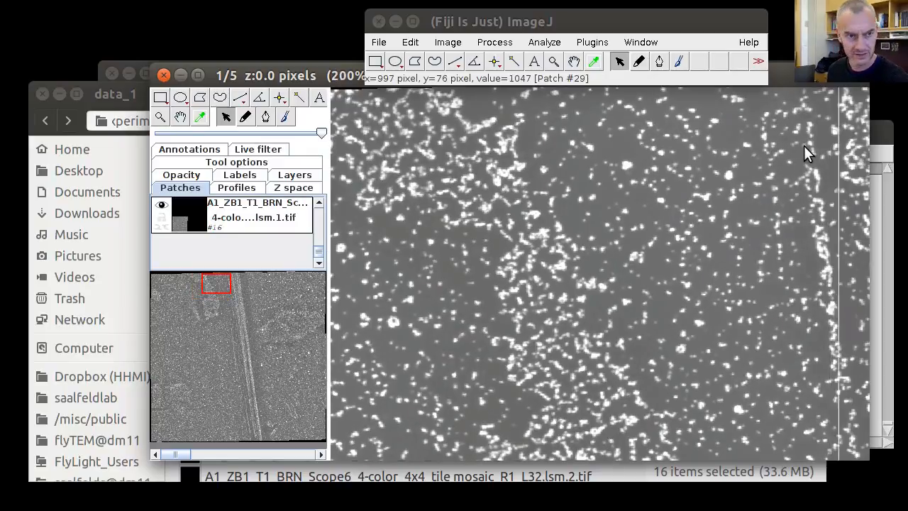
{"action": "left_click_drag", "start_coordinate": [804, 142], "coordinate": [807, 277]}
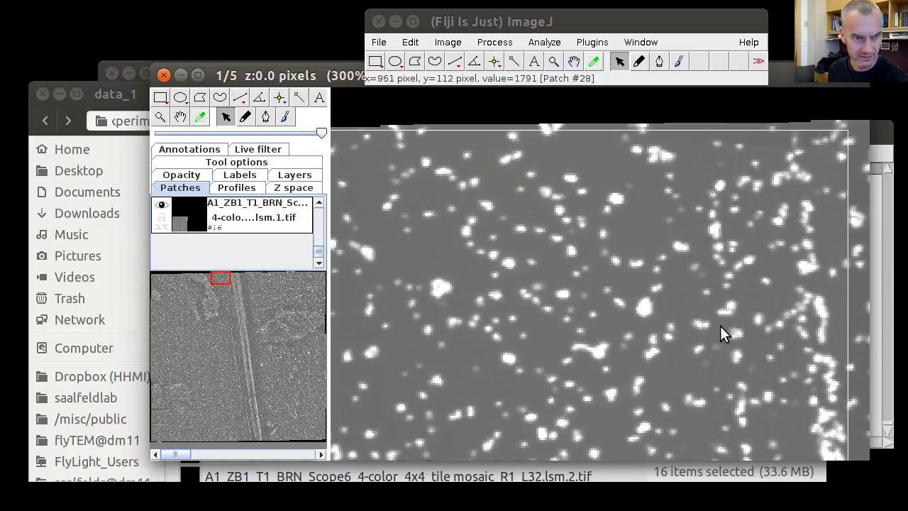
{"action": "left_click_drag", "start_coordinate": [750, 330], "coordinate": [658, 206]}
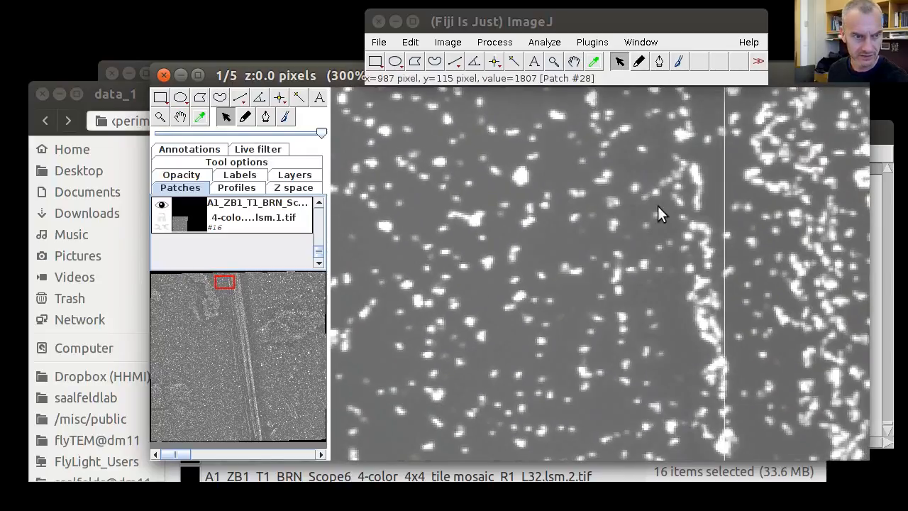
{"action": "left_click_drag", "start_coordinate": [694, 254], "coordinate": [660, 78]}
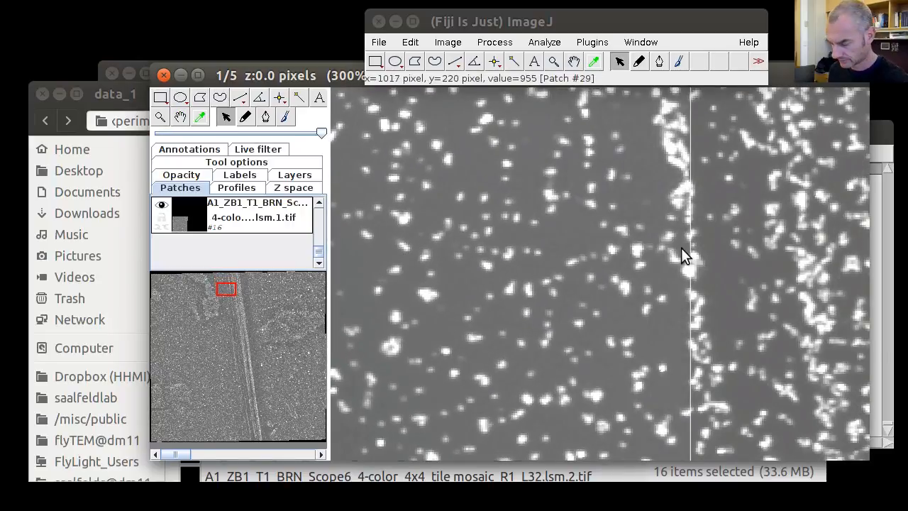
Step repeatedly through layers z=0.0 to z=4.0 at a spot inside patch #28 to check the alignment between layers
{"action": "scroll", "coordinate": [681, 248], "scroll_direction": "down", "scroll_amount": 5}
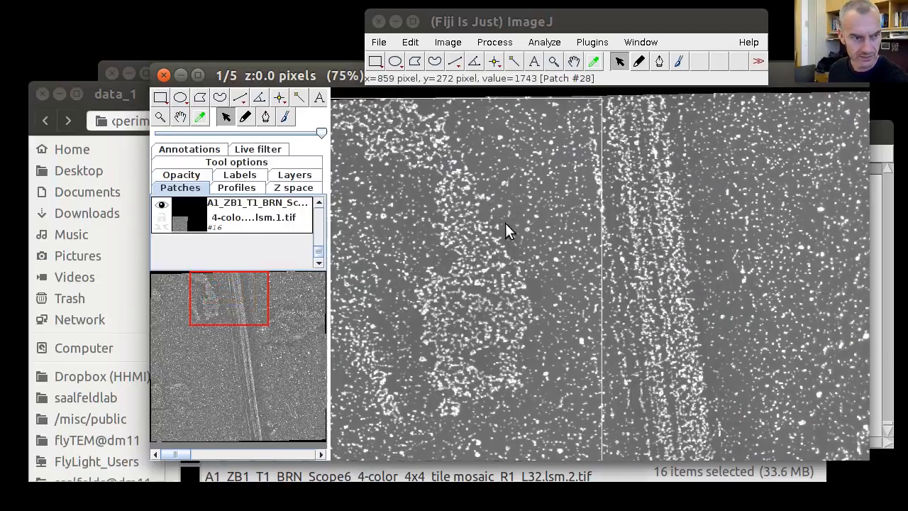
{"action": "left_click_drag", "start_coordinate": [525, 184], "coordinate": [658, 81]}
{"action": "left_click_drag", "start_coordinate": [568, 206], "coordinate": [632, 213]}
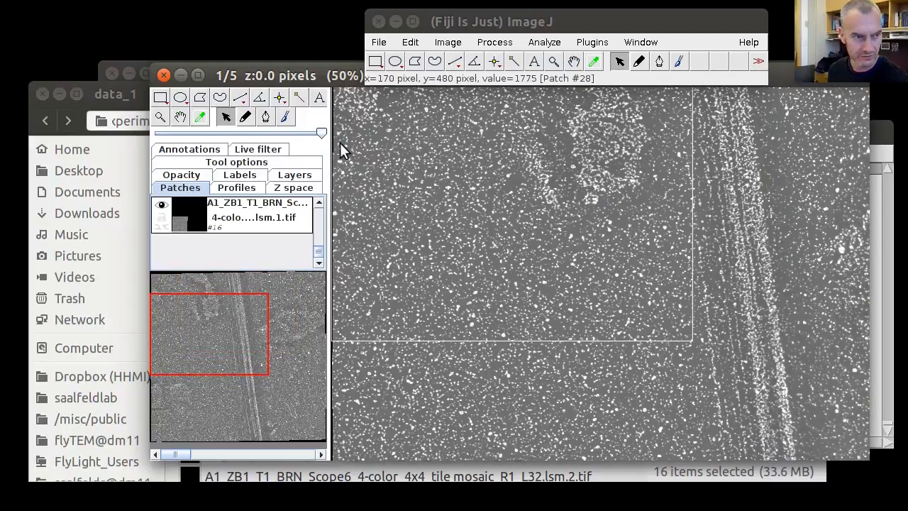
{"action": "scroll", "coordinate": [348, 149], "scroll_direction": "up", "scroll_amount": 1}
{"action": "scroll", "coordinate": [452, 251], "scroll_direction": "up", "scroll_amount": 3}
{"action": "scroll", "coordinate": [525, 273], "scroll_direction": "down", "scroll_amount": 2}
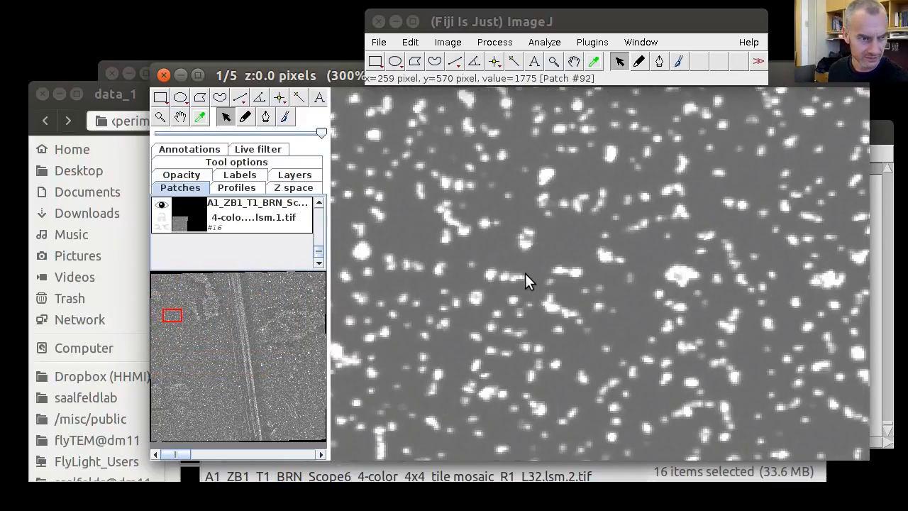
{"action": "scroll", "coordinate": [533, 280], "scroll_direction": "up", "scroll_amount": 2}
{"action": "scroll", "coordinate": [533, 281], "scroll_direction": "down", "scroll_amount": 3}
{"action": "scroll", "coordinate": [533, 282], "scroll_direction": "down", "scroll_amount": 1}
{"action": "scroll", "coordinate": [535, 280], "scroll_direction": "up", "scroll_amount": 4}
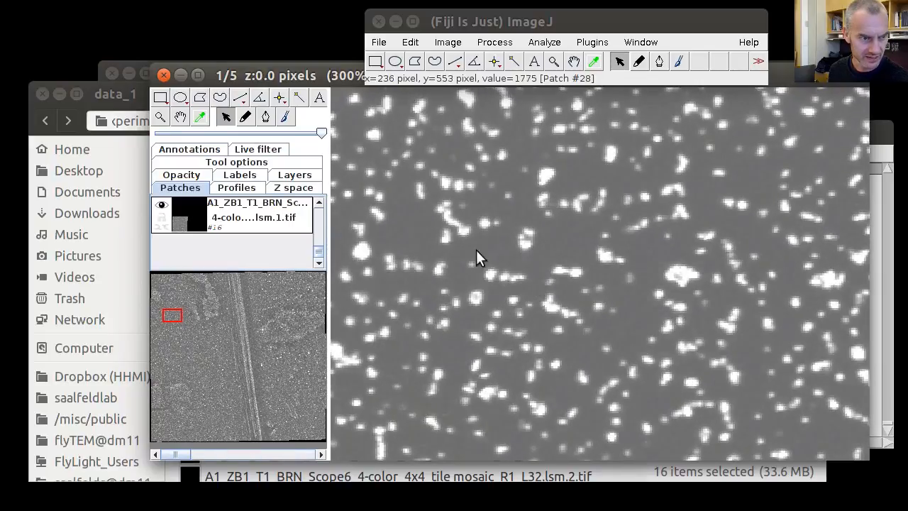
{"action": "scroll", "coordinate": [548, 279], "scroll_direction": "down", "scroll_amount": 4}
{"action": "scroll", "coordinate": [548, 279], "scroll_direction": "up", "scroll_amount": 4}
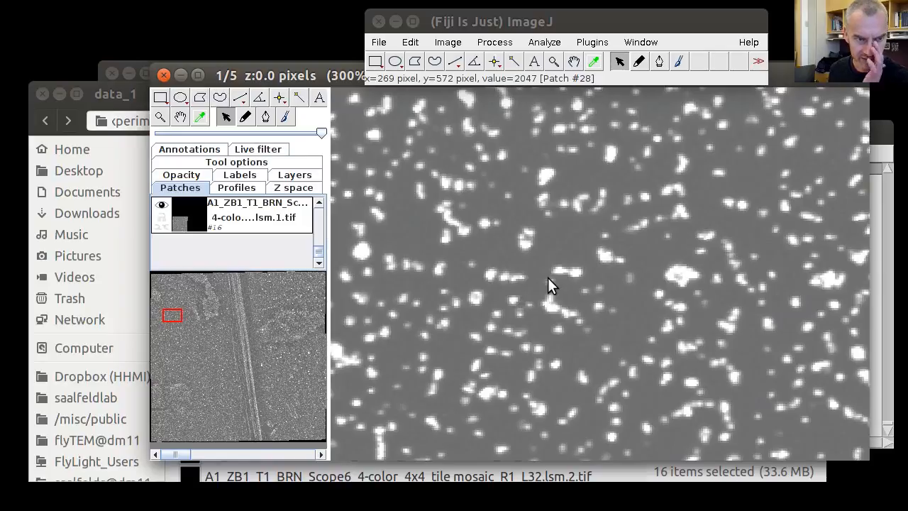
{"action": "scroll", "coordinate": [546, 287], "scroll_direction": "down", "scroll_amount": 4}
{"action": "scroll", "coordinate": [543, 297], "scroll_direction": "up", "scroll_amount": 4}
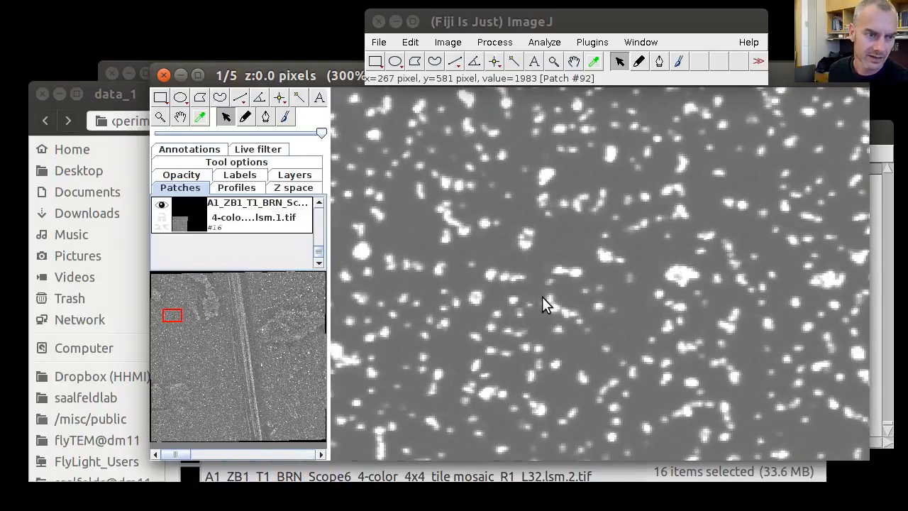
{"action": "scroll", "coordinate": [543, 296], "scroll_direction": "down", "scroll_amount": 3}
{"action": "scroll", "coordinate": [545, 298], "scroll_direction": "up", "scroll_amount": 1}
{"action": "scroll", "coordinate": [548, 300], "scroll_direction": "up", "scroll_amount": 2}
{"action": "scroll", "coordinate": [548, 300], "scroll_direction": "down", "scroll_amount": 4}
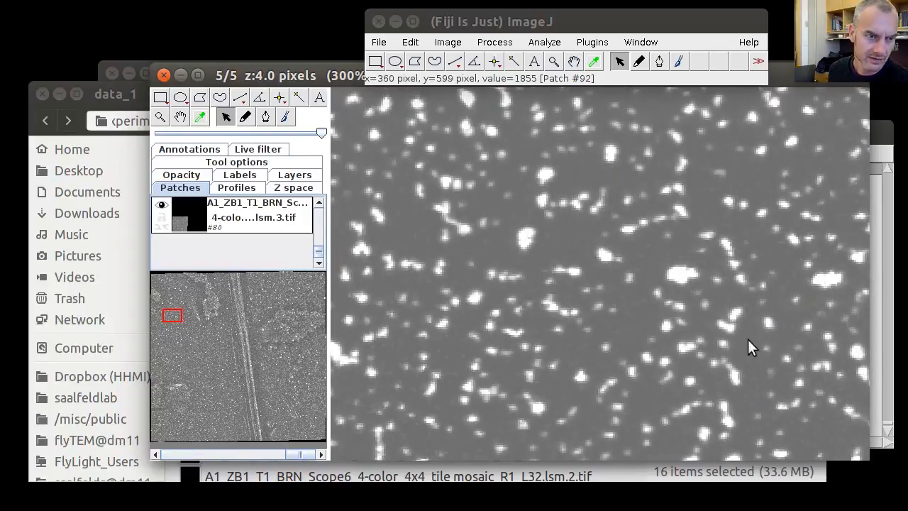
Compare the bead positions across the layers at a second spot, near the lower edge of patch #28
{"action": "left_click_drag", "start_coordinate": [750, 344], "coordinate": [352, 179]}
{"action": "left_click_drag", "start_coordinate": [534, 314], "coordinate": [402, 208]}
{"action": "scroll", "coordinate": [585, 339], "scroll_direction": "up", "scroll_amount": 1}
{"action": "scroll", "coordinate": [585, 339], "scroll_direction": "up", "scroll_amount": 3}
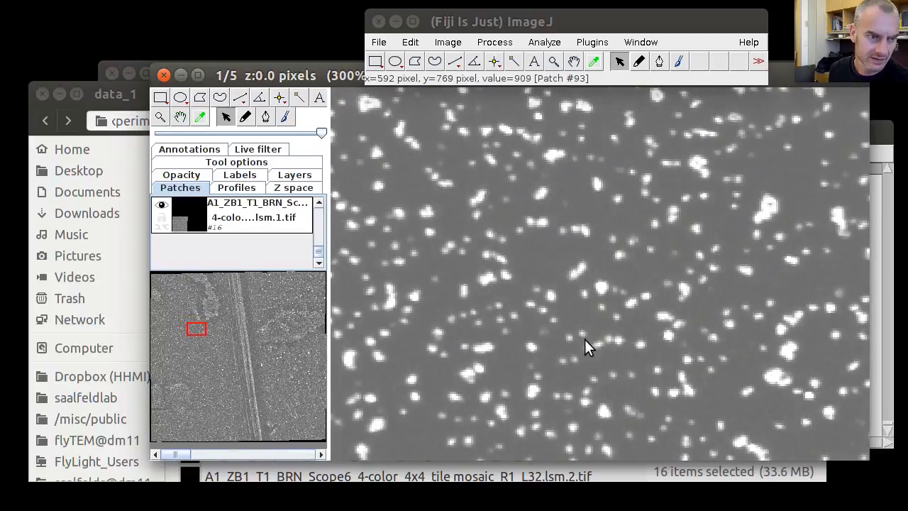
{"action": "scroll", "coordinate": [585, 339], "scroll_direction": "down", "scroll_amount": 3}
{"action": "scroll", "coordinate": [601, 352], "scroll_direction": "down", "scroll_amount": 4}
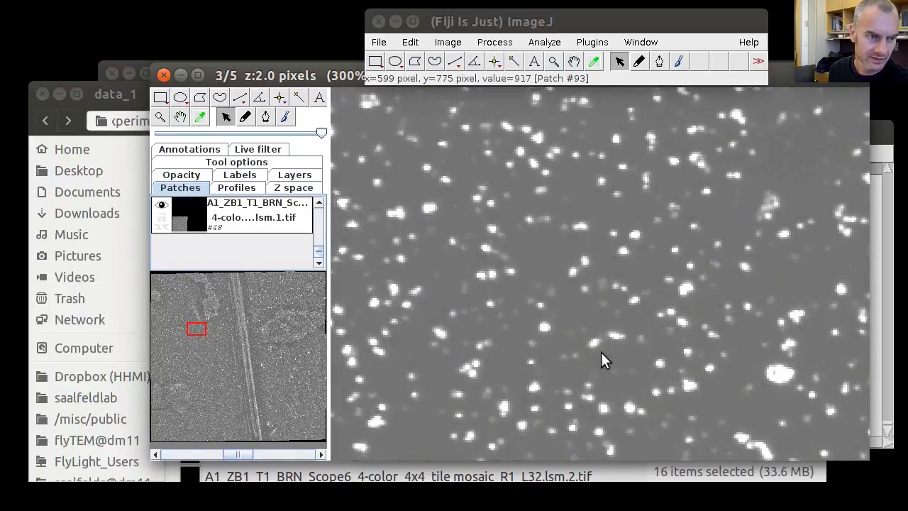
{"action": "scroll", "coordinate": [602, 353], "scroll_direction": "up", "scroll_amount": 4}
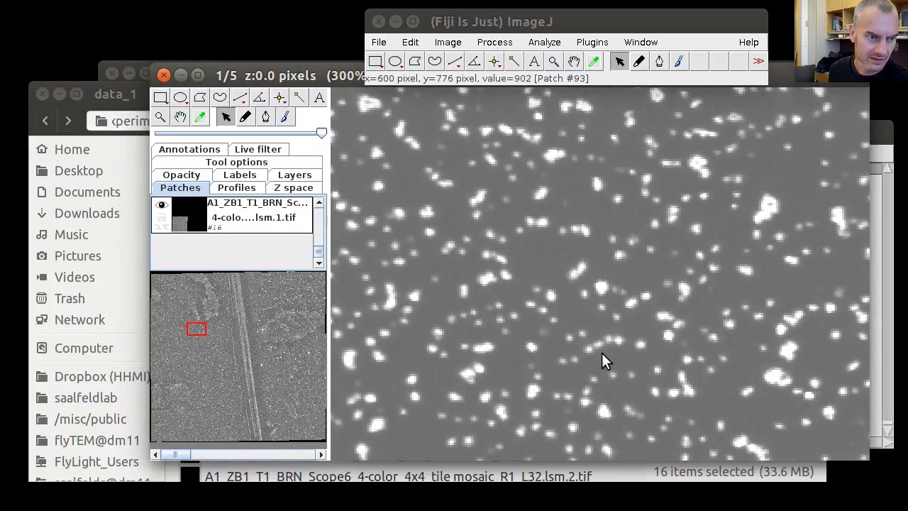
{"action": "scroll", "coordinate": [601, 352], "scroll_direction": "down", "scroll_amount": 4}
{"action": "scroll", "coordinate": [602, 352], "scroll_direction": "up", "scroll_amount": 4}
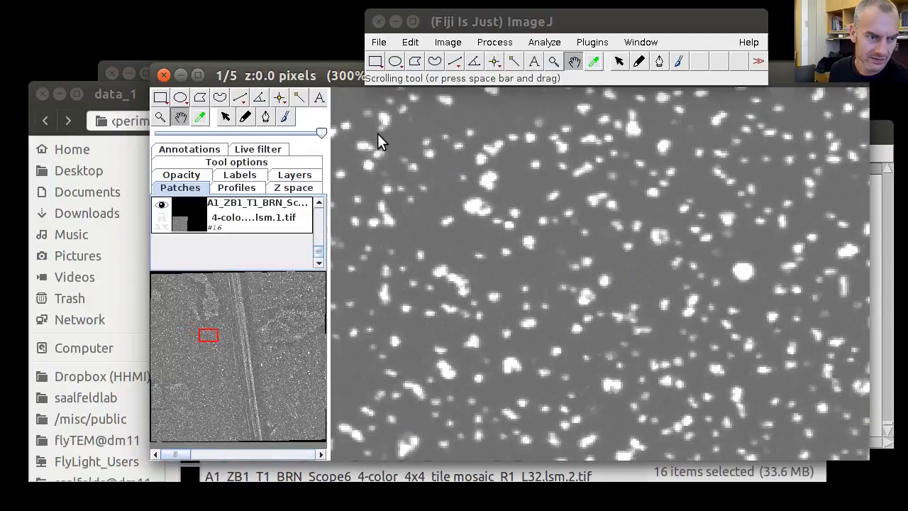
Start a least squares layer alignment from z=0.0 to z=4.0 with the reference layer set to *None*
{"action": "right_click", "coordinate": [383, 163]}
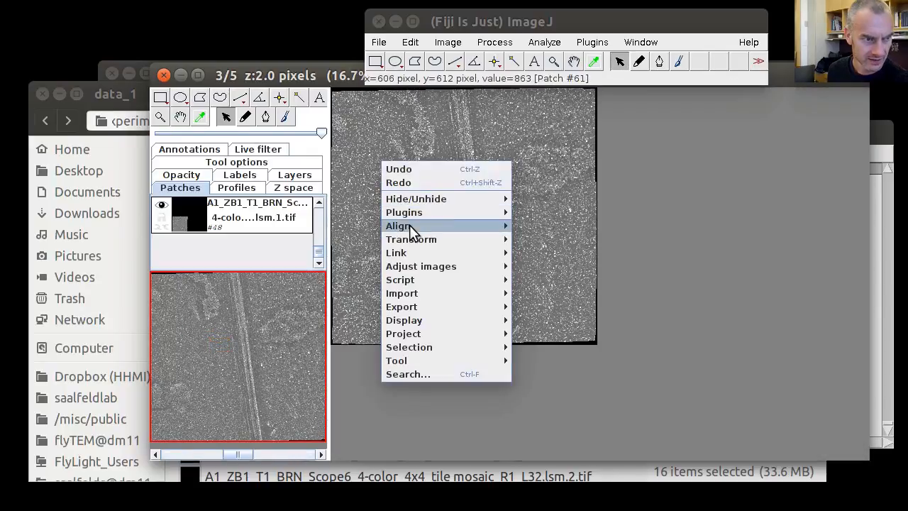
{"action": "mouse_move", "coordinate": [412, 227]}
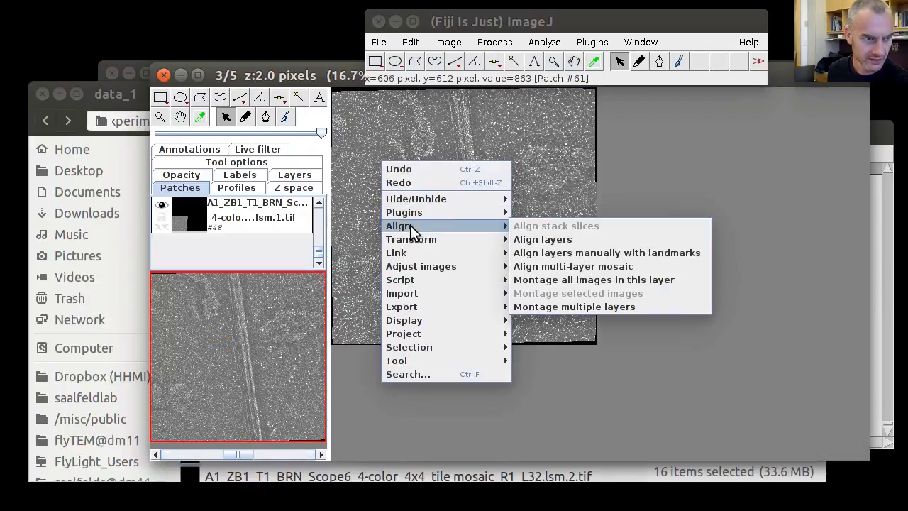
{"action": "left_click", "coordinate": [552, 239]}
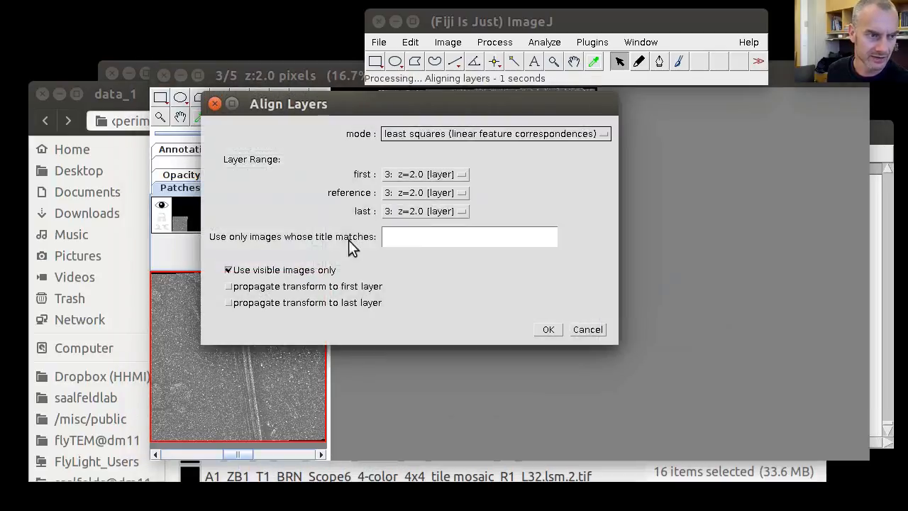
{"action": "left_click", "coordinate": [425, 192]}
{"action": "left_click", "coordinate": [412, 204]}
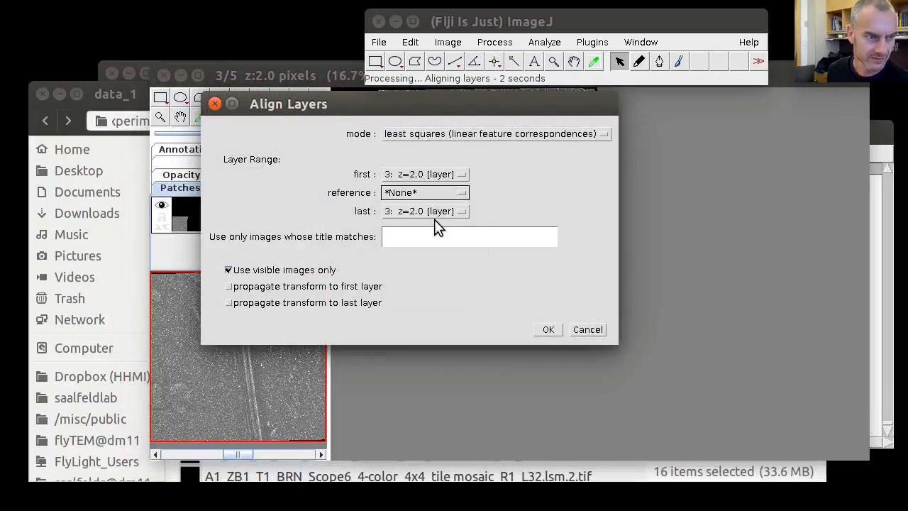
{"action": "left_click", "coordinate": [434, 213]}
{"action": "left_click", "coordinate": [420, 279]}
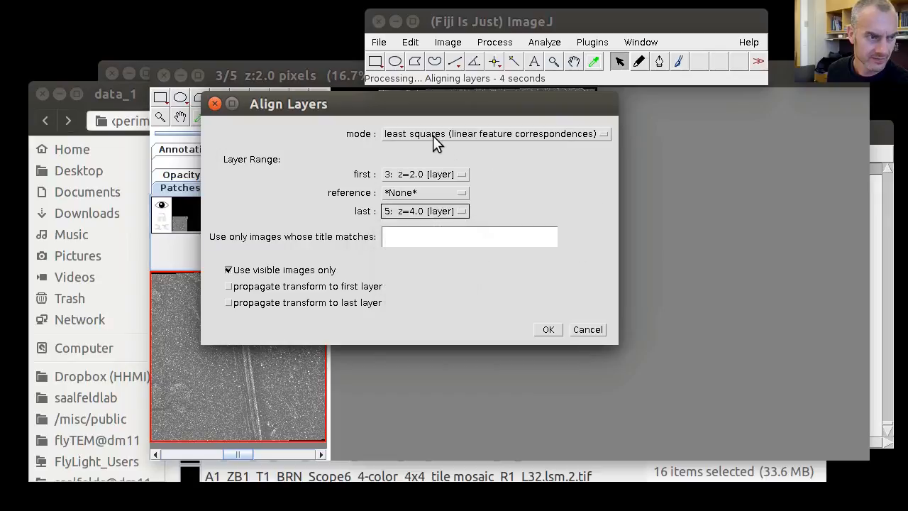
{"action": "left_click", "coordinate": [406, 176]}
{"action": "left_click", "coordinate": [412, 189]}
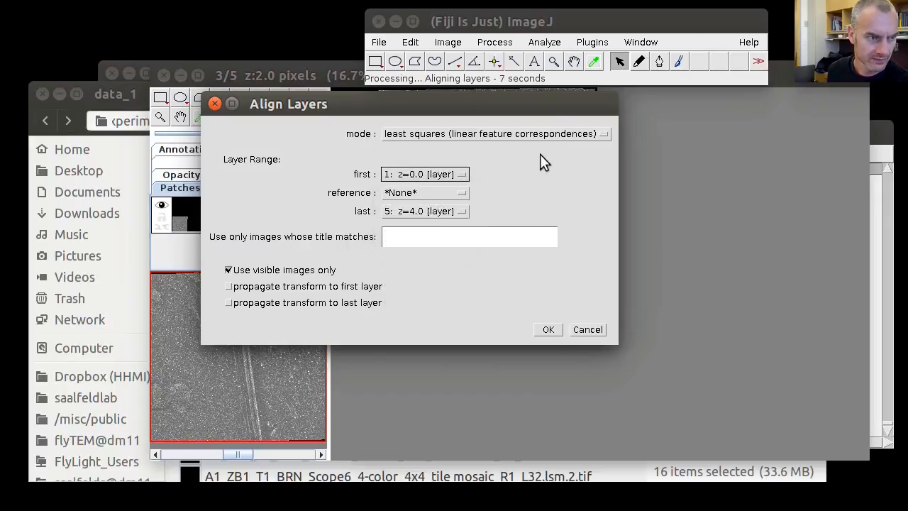
{"action": "left_click", "coordinate": [548, 329]}
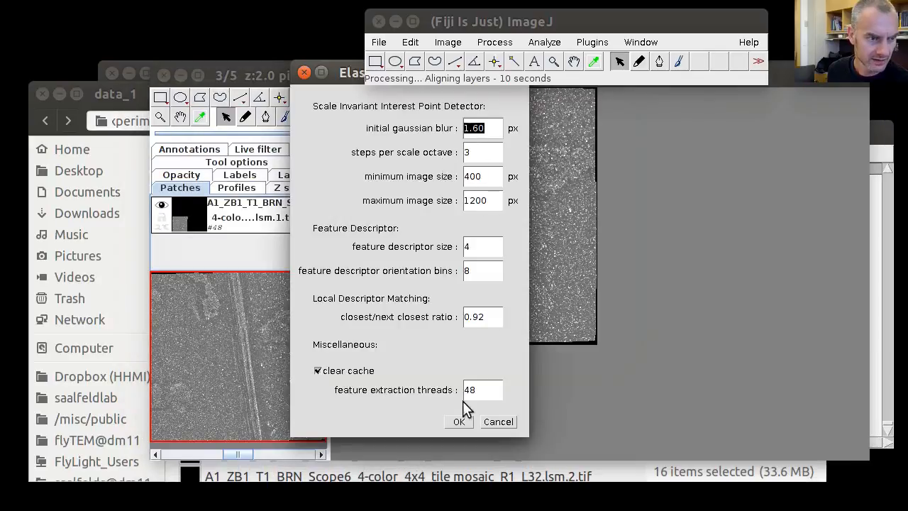
Keep the feature extraction settings, set the maximal alignment error to 50 px, and run the alignment with a regularized affine transformation
{"action": "left_click", "coordinate": [461, 421]}
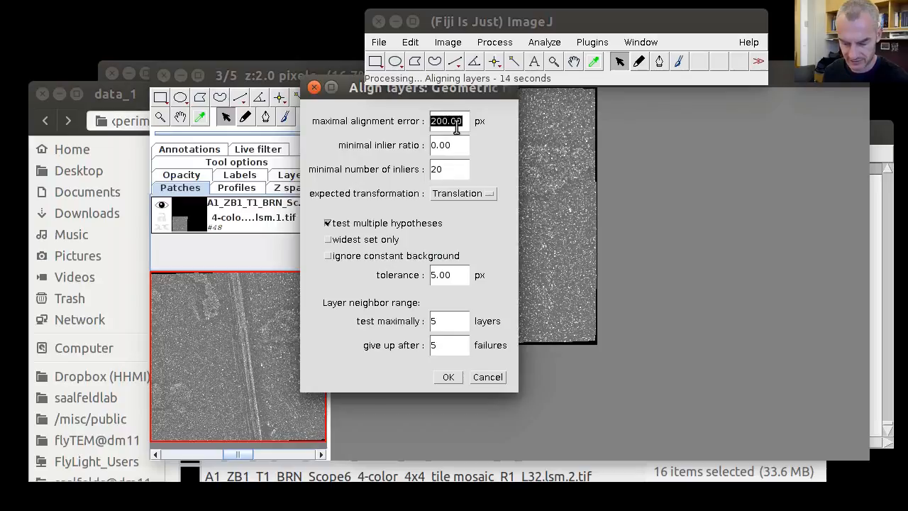
{"action": "type", "text": "50"}
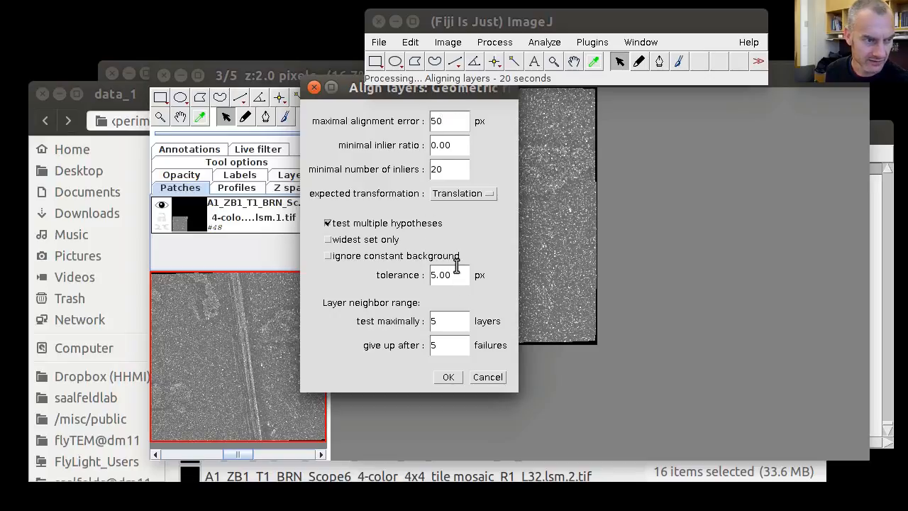
{"action": "left_click", "coordinate": [450, 378]}
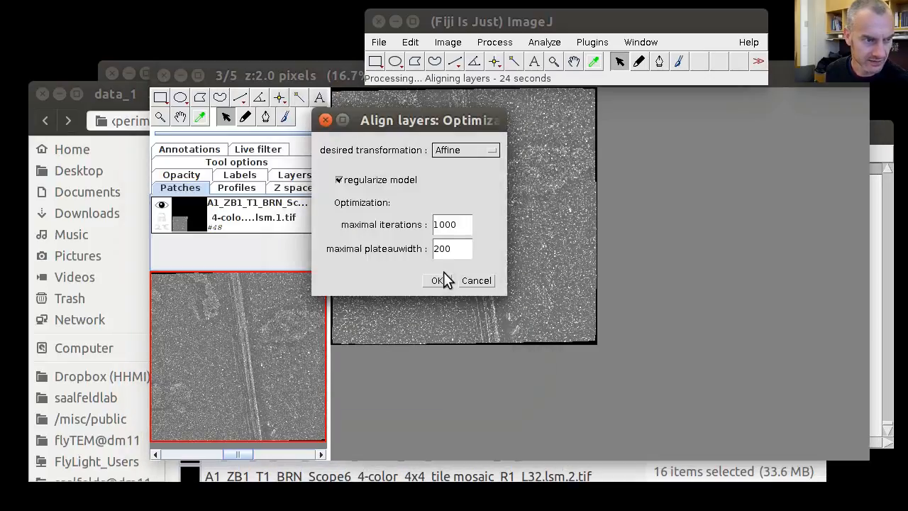
{"action": "left_click", "coordinate": [437, 281]}
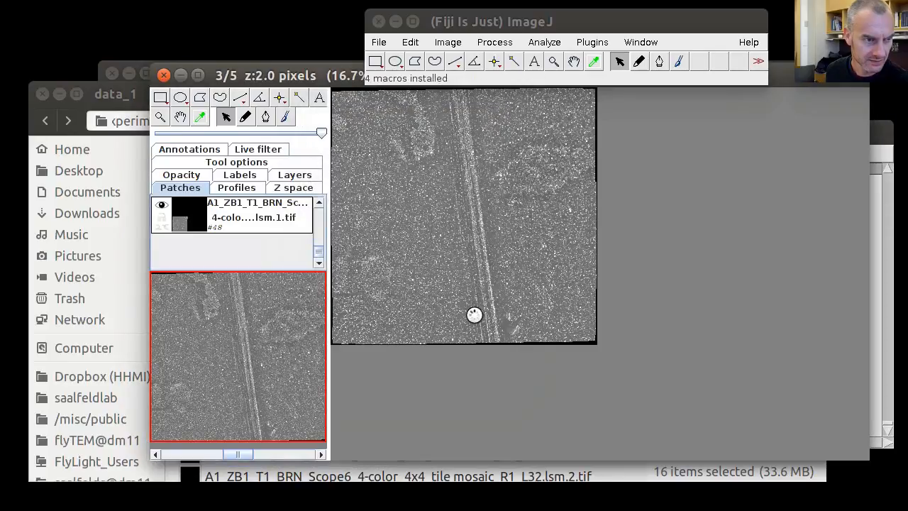
{"action": "left_click", "coordinate": [412, 227]}
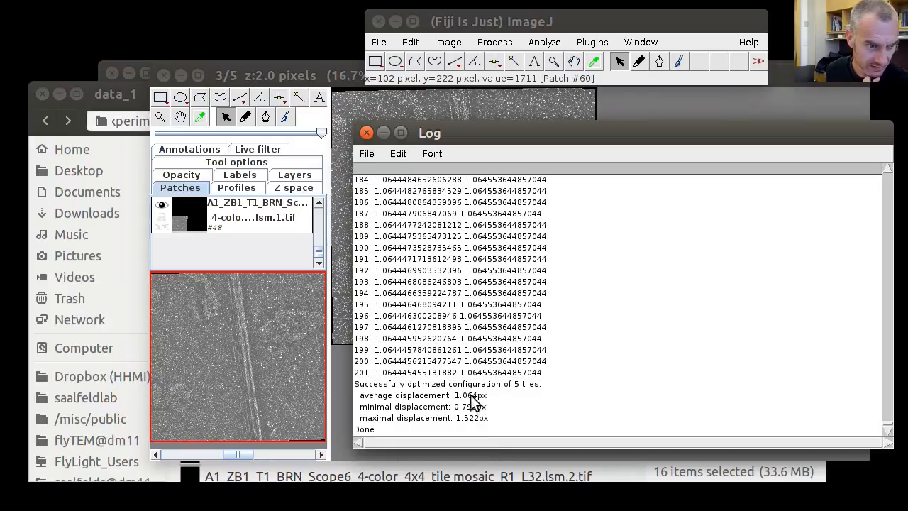
Compare the bead positions across layers z=0.0 to z=4.0 in the mosaic's upper-left tile after the alignment
{"action": "left_click", "coordinate": [323, 77]}
{"action": "scroll", "coordinate": [422, 131], "scroll_direction": "up", "scroll_amount": 5}
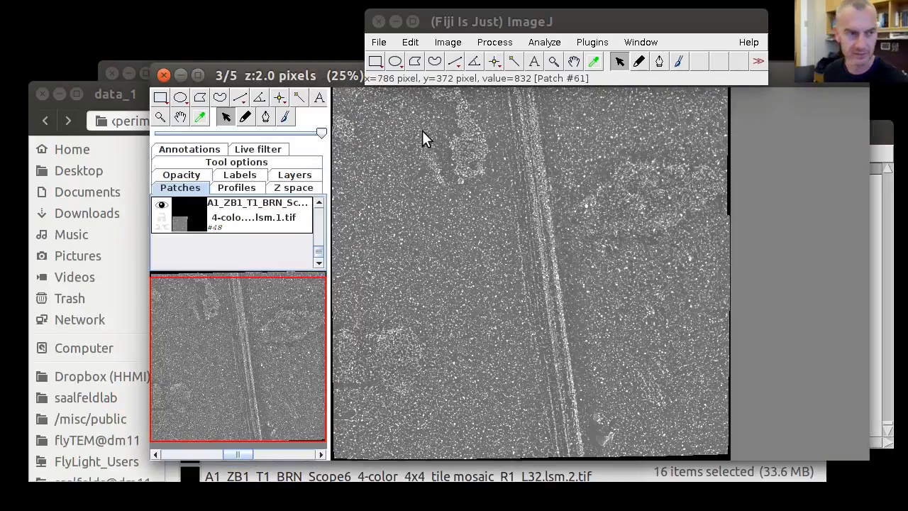
{"action": "scroll", "coordinate": [411, 144], "scroll_direction": "up", "scroll_amount": 4}
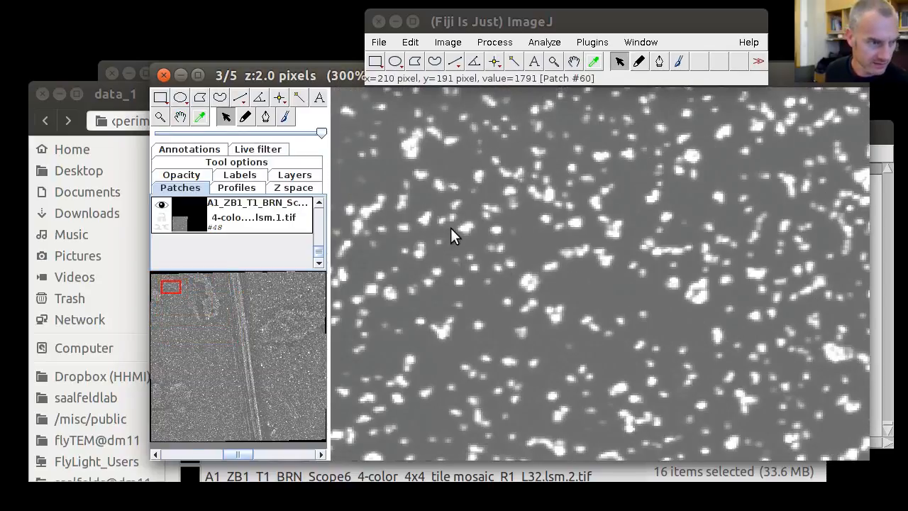
{"action": "scroll", "coordinate": [450, 228], "scroll_direction": "up", "scroll_amount": 2}
{"action": "scroll", "coordinate": [451, 227], "scroll_direction": "down", "scroll_amount": 4}
{"action": "scroll", "coordinate": [451, 227], "scroll_direction": "up", "scroll_amount": 2}
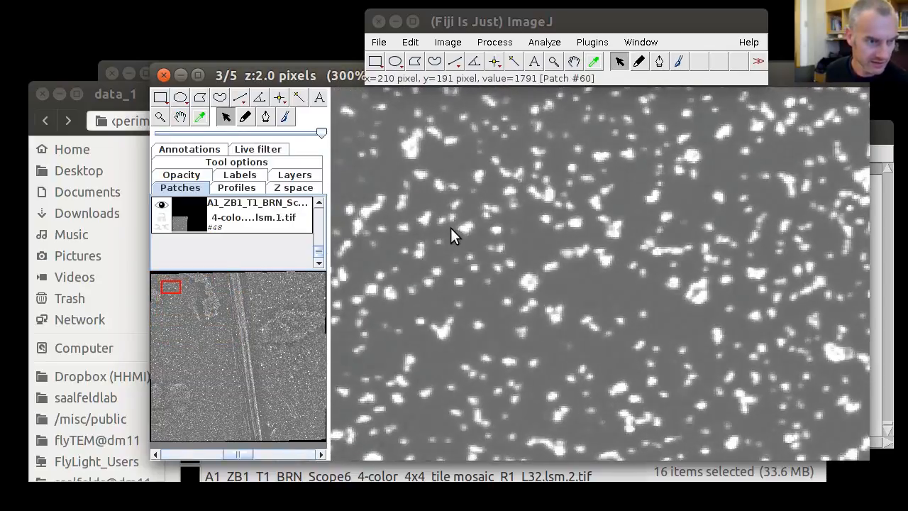
{"action": "scroll", "coordinate": [450, 228], "scroll_direction": "up", "scroll_amount": 2}
{"action": "scroll", "coordinate": [451, 228], "scroll_direction": "down", "scroll_amount": 4}
{"action": "scroll", "coordinate": [569, 302], "scroll_direction": "up", "scroll_amount": 3}
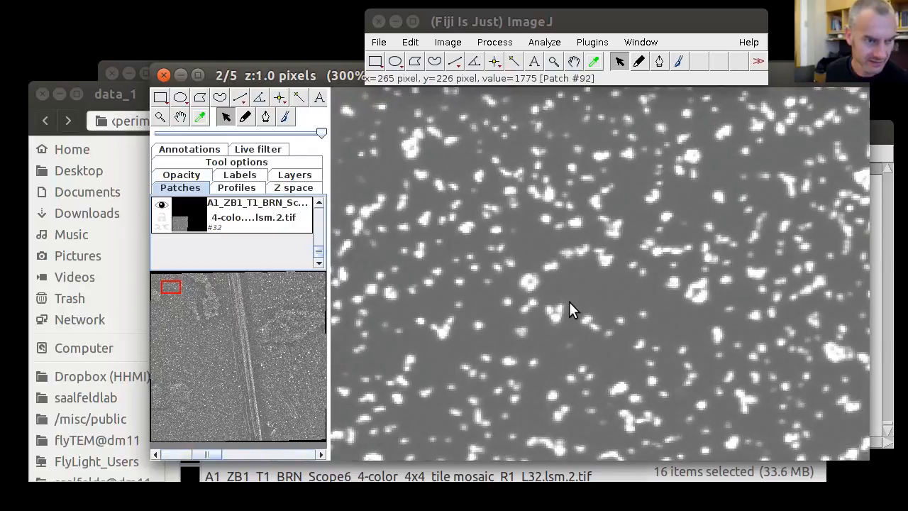
{"action": "scroll", "coordinate": [569, 302], "scroll_direction": "down", "scroll_amount": 3}
{"action": "scroll", "coordinate": [572, 309], "scroll_direction": "up", "scroll_amount": 4}
{"action": "scroll", "coordinate": [572, 310], "scroll_direction": "down", "scroll_amount": 4}
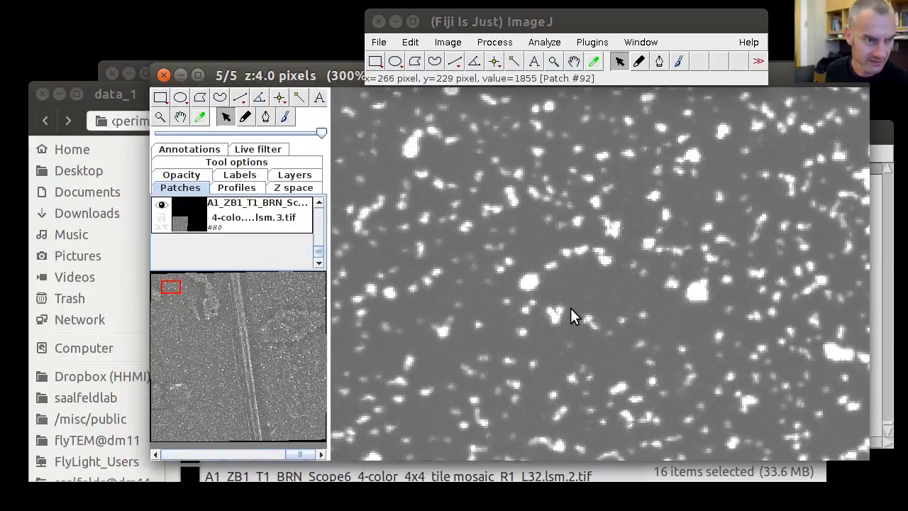
{"action": "scroll", "coordinate": [572, 310], "scroll_direction": "up", "scroll_amount": 4}
{"action": "scroll", "coordinate": [572, 310], "scroll_direction": "down", "scroll_amount": 4}
{"action": "scroll", "coordinate": [571, 310], "scroll_direction": "up", "scroll_amount": 3}
{"action": "scroll", "coordinate": [571, 310], "scroll_direction": "down", "scroll_amount": 1}
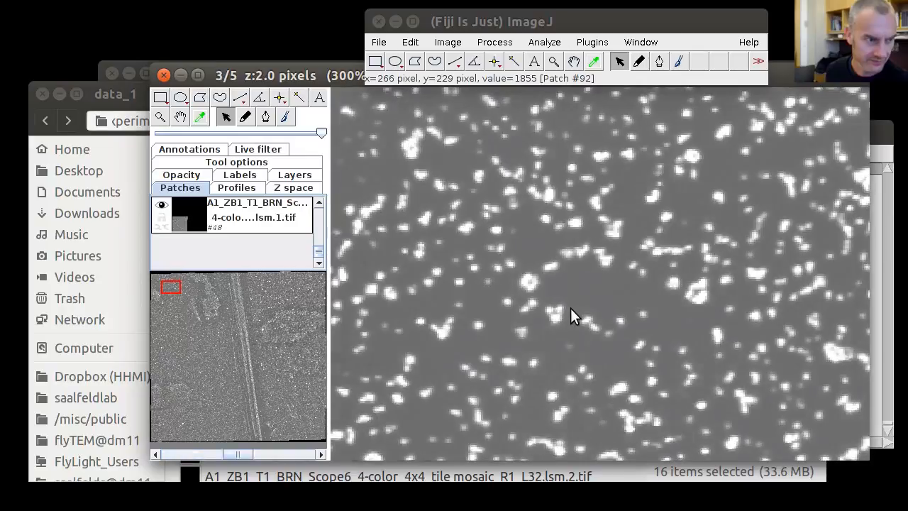
{"action": "scroll", "coordinate": [572, 310], "scroll_direction": "down", "scroll_amount": 1}
{"action": "scroll", "coordinate": [571, 309], "scroll_direction": "up", "scroll_amount": 2}
{"action": "scroll", "coordinate": [571, 309], "scroll_direction": "down", "scroll_amount": 2}
{"action": "scroll", "coordinate": [572, 309], "scroll_direction": "up", "scroll_amount": 3}
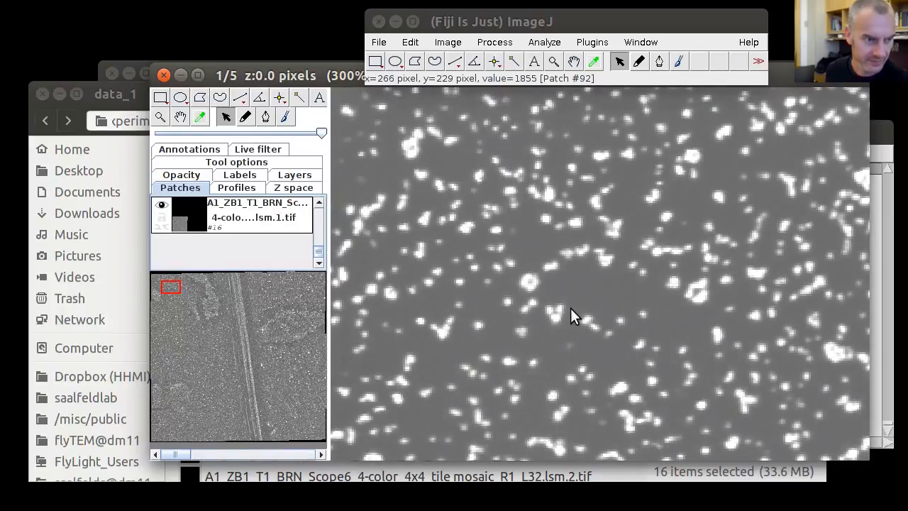
Check the layer alignment from z=0.0 to z=4.0 near the mosaic's centre, beside the bright diagonal stripe in patch #27
{"action": "scroll", "coordinate": [668, 372], "scroll_direction": "down", "scroll_amount": 7}
{"action": "scroll", "coordinate": [660, 351], "scroll_direction": "up", "scroll_amount": 6}
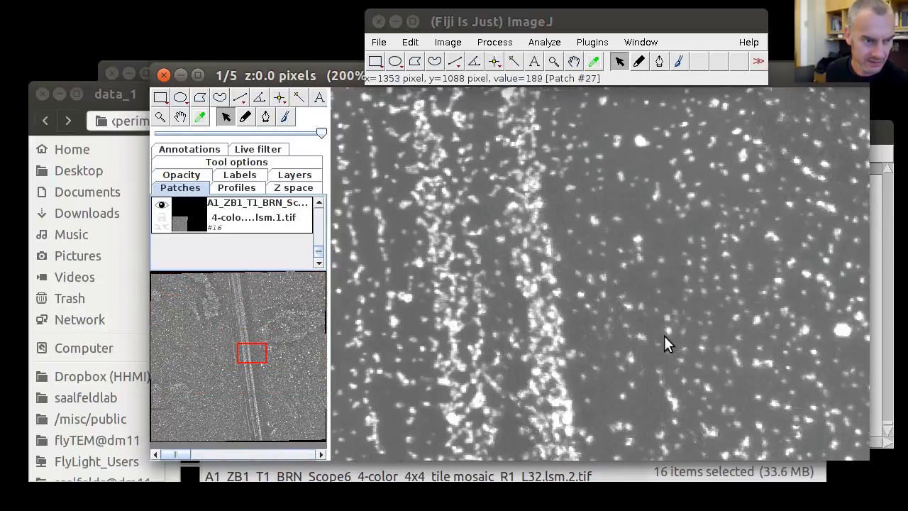
{"action": "scroll", "coordinate": [665, 337], "scroll_direction": "down", "scroll_amount": 2}
{"action": "scroll", "coordinate": [665, 337], "scroll_direction": "down", "scroll_amount": 2}
{"action": "scroll", "coordinate": [665, 338], "scroll_direction": "up", "scroll_amount": 1}
{"action": "scroll", "coordinate": [665, 337], "scroll_direction": "up", "scroll_amount": 1}
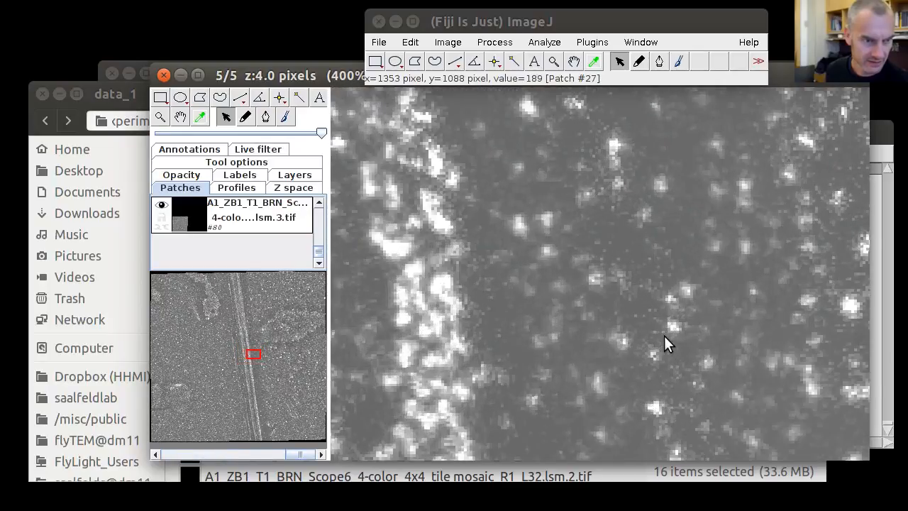
{"action": "scroll", "coordinate": [665, 337], "scroll_direction": "up", "scroll_amount": 2}
{"action": "scroll", "coordinate": [665, 336], "scroll_direction": "down", "scroll_amount": 2}
{"action": "scroll", "coordinate": [665, 336], "scroll_direction": "up", "scroll_amount": 4}
{"action": "scroll", "coordinate": [664, 336], "scroll_direction": "down", "scroll_amount": 4}
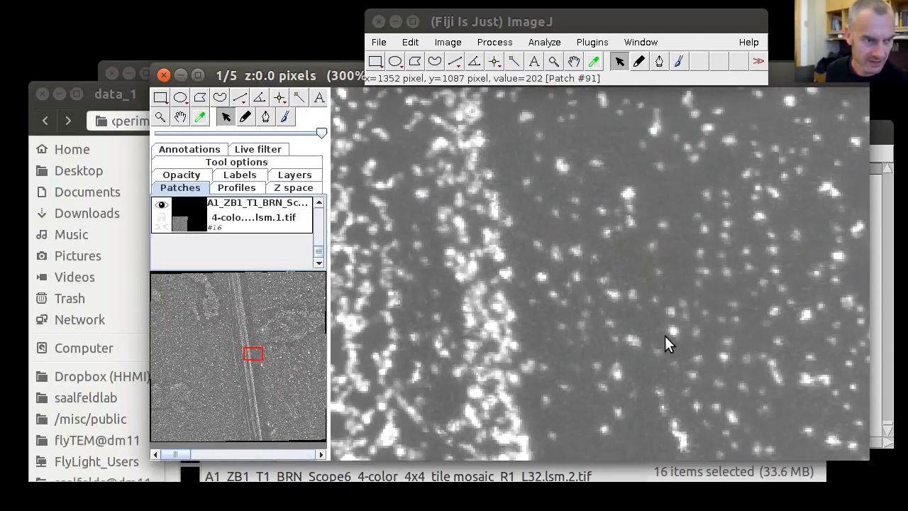
Step repeatedly through layers z=0.0 to z=4.0 near the mosaic's lower-right corner, inside patch #19, to examine the bead alignment
{"action": "scroll", "coordinate": [712, 395], "scroll_direction": "down", "scroll_amount": 5}
{"action": "scroll", "coordinate": [703, 391], "scroll_direction": "up", "scroll_amount": 3}
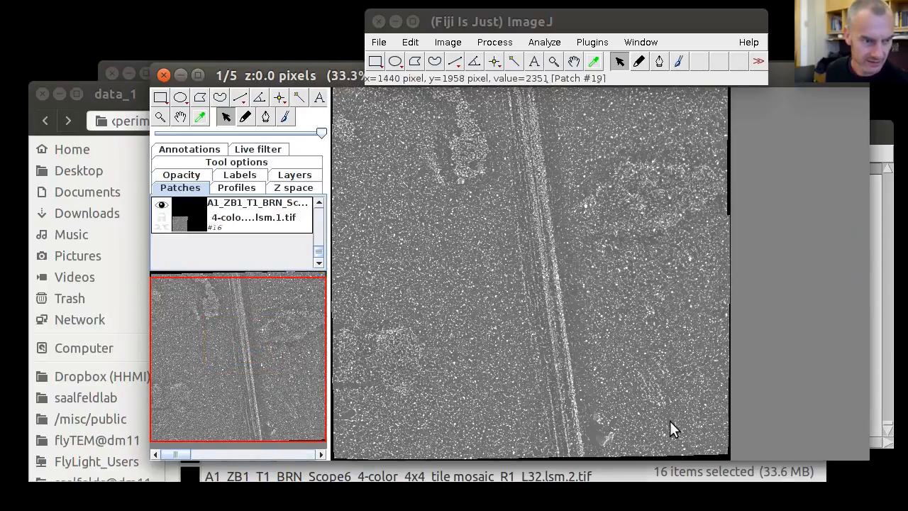
{"action": "scroll", "coordinate": [714, 357], "scroll_direction": "up", "scroll_amount": 5}
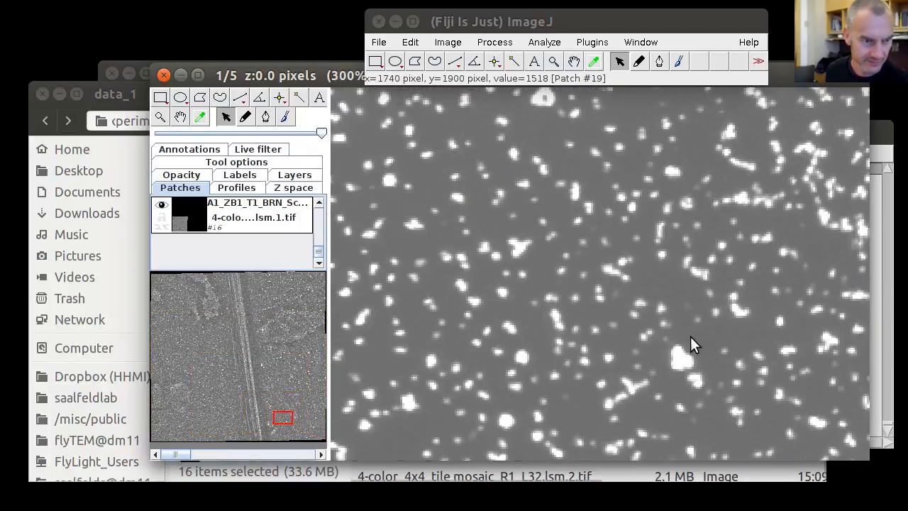
{"action": "scroll", "coordinate": [691, 338], "scroll_direction": "down", "scroll_amount": 4}
{"action": "scroll", "coordinate": [691, 338], "scroll_direction": "up", "scroll_amount": 4}
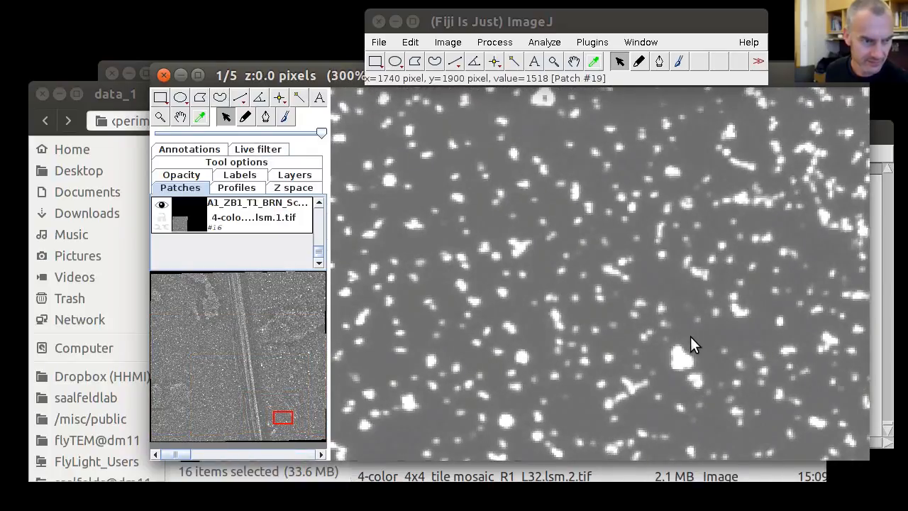
{"action": "scroll", "coordinate": [691, 338], "scroll_direction": "down", "scroll_amount": 4}
{"action": "scroll", "coordinate": [692, 337], "scroll_direction": "up", "scroll_amount": 3}
{"action": "scroll", "coordinate": [692, 338], "scroll_direction": "down", "scroll_amount": 3}
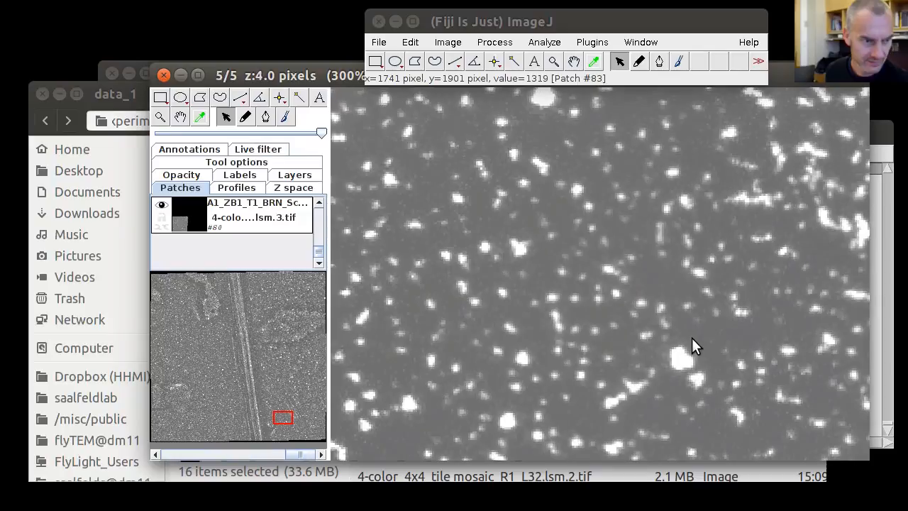
{"action": "scroll", "coordinate": [692, 338], "scroll_direction": "up", "scroll_amount": 4}
{"action": "scroll", "coordinate": [695, 340], "scroll_direction": "down", "scroll_amount": 4}
{"action": "scroll", "coordinate": [694, 340], "scroll_direction": "up", "scroll_amount": 4}
{"action": "scroll", "coordinate": [695, 340], "scroll_direction": "down", "scroll_amount": 4}
{"action": "scroll", "coordinate": [695, 339], "scroll_direction": "up", "scroll_amount": 1}
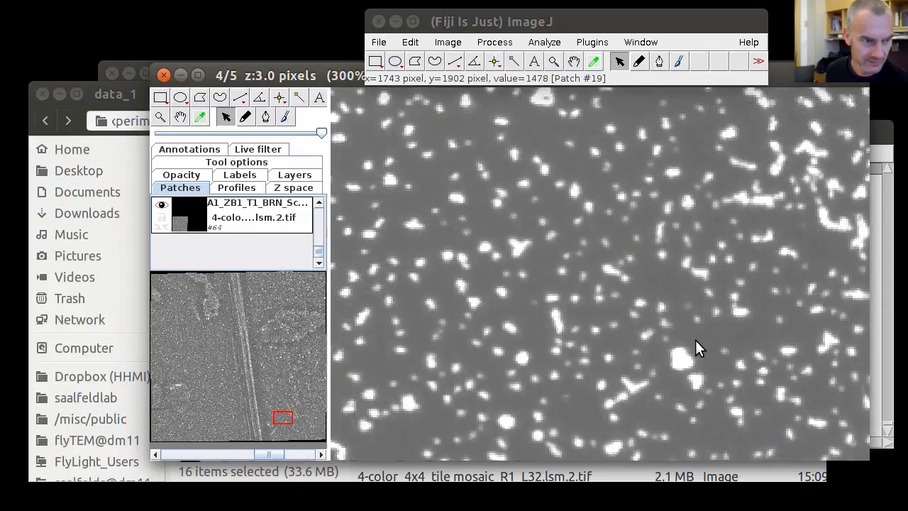
{"action": "scroll", "coordinate": [696, 340], "scroll_direction": "up", "scroll_amount": 3}
{"action": "scroll", "coordinate": [695, 340], "scroll_direction": "down", "scroll_amount": 3}
{"action": "scroll", "coordinate": [699, 344], "scroll_direction": "up", "scroll_amount": 3}
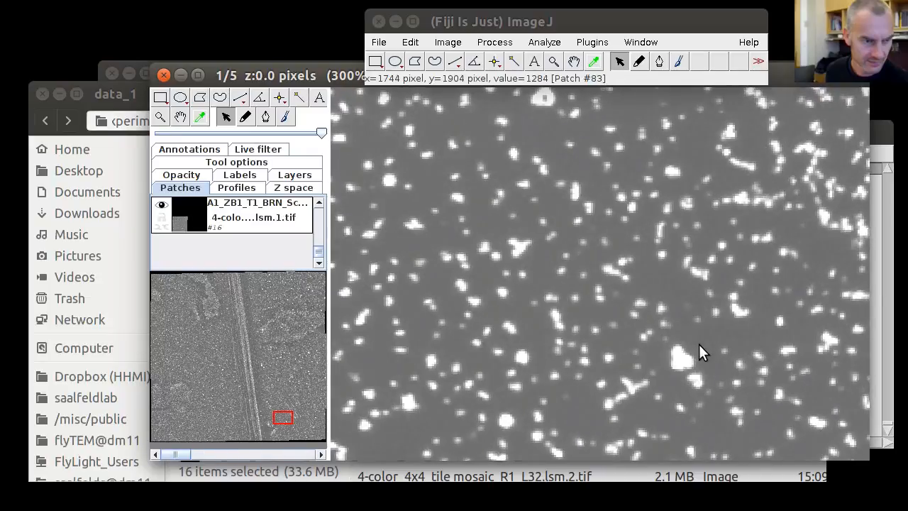
{"action": "scroll", "coordinate": [699, 345], "scroll_direction": "down", "scroll_amount": 4}
{"action": "scroll", "coordinate": [699, 346], "scroll_direction": "up", "scroll_amount": 4}
{"action": "scroll", "coordinate": [699, 346], "scroll_direction": "down", "scroll_amount": 4}
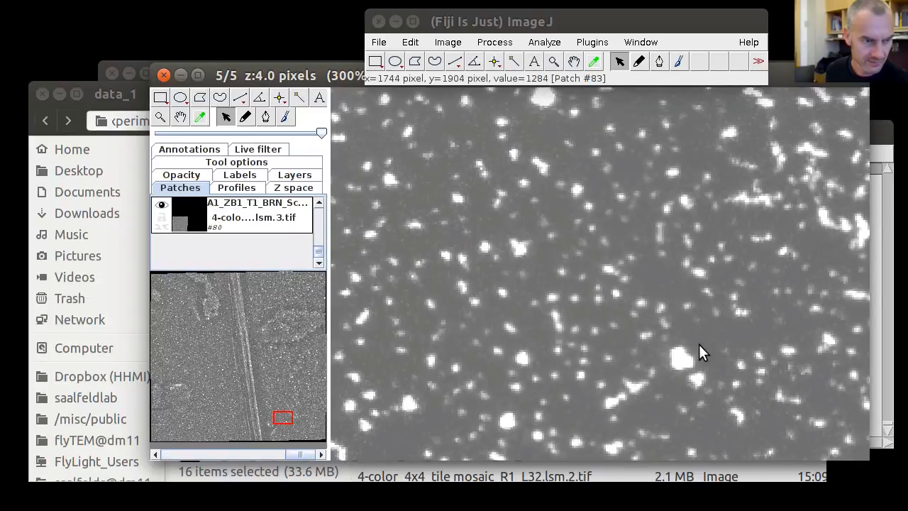
{"action": "scroll", "coordinate": [699, 344], "scroll_direction": "up", "scroll_amount": 4}
{"action": "scroll", "coordinate": [699, 345], "scroll_direction": "down", "scroll_amount": 4}
{"action": "scroll", "coordinate": [699, 345], "scroll_direction": "up", "scroll_amount": 4}
Show the whole mosaic of layer z=0.0 and resize the display window to fit the screen
{"action": "key", "text": "minus"}
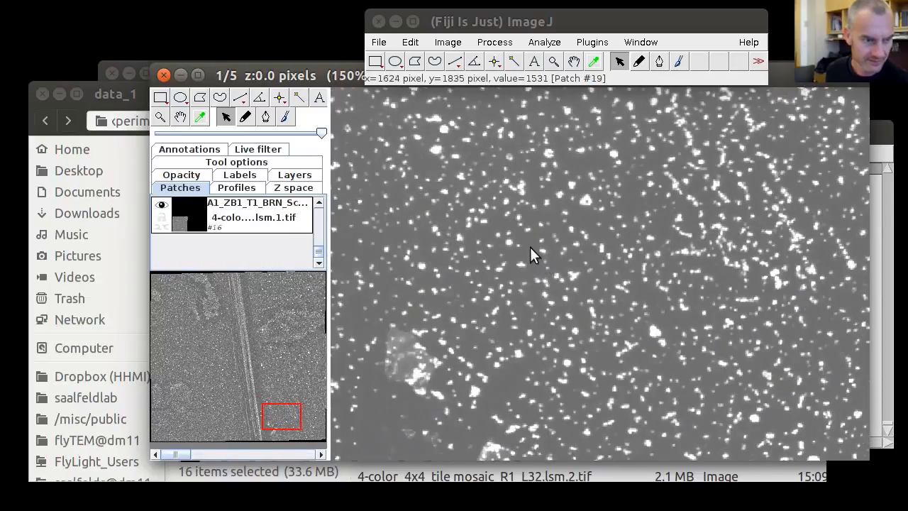
{"action": "key", "text": "minus"}
{"action": "key", "text": "minus"}
{"action": "key", "text": "minus"}
{"action": "key", "text": "minus"}
{"action": "key", "text": "minus"}
{"action": "key", "text": "minus"}
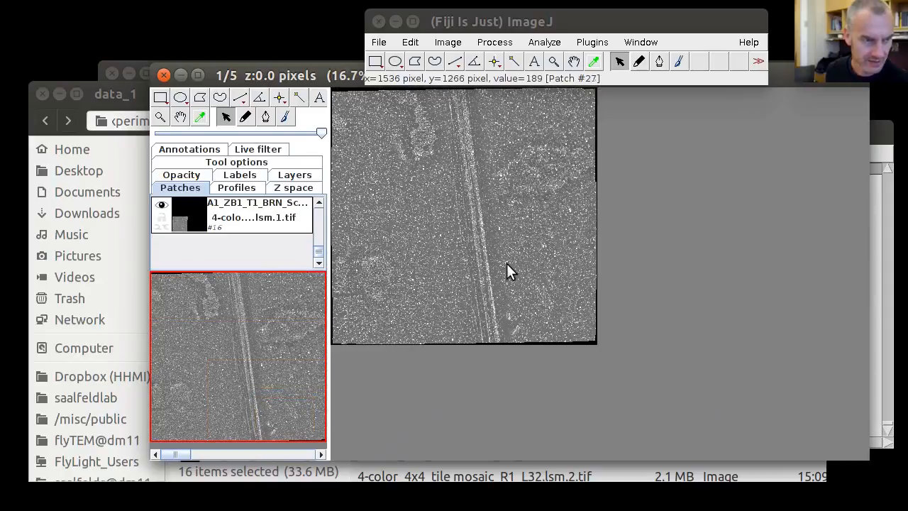
{"action": "right_click", "coordinate": [430, 254]}
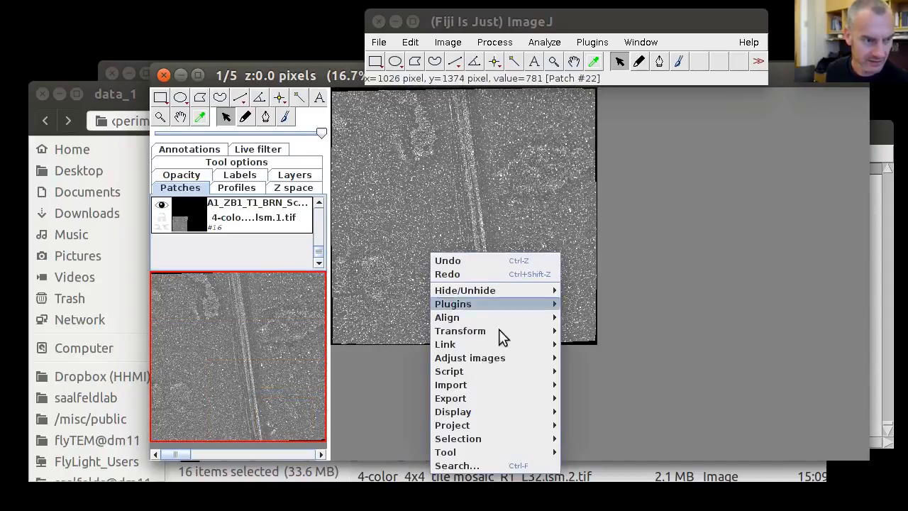
{"action": "mouse_move", "coordinate": [481, 415]}
{"action": "left_click", "coordinate": [582, 424]}
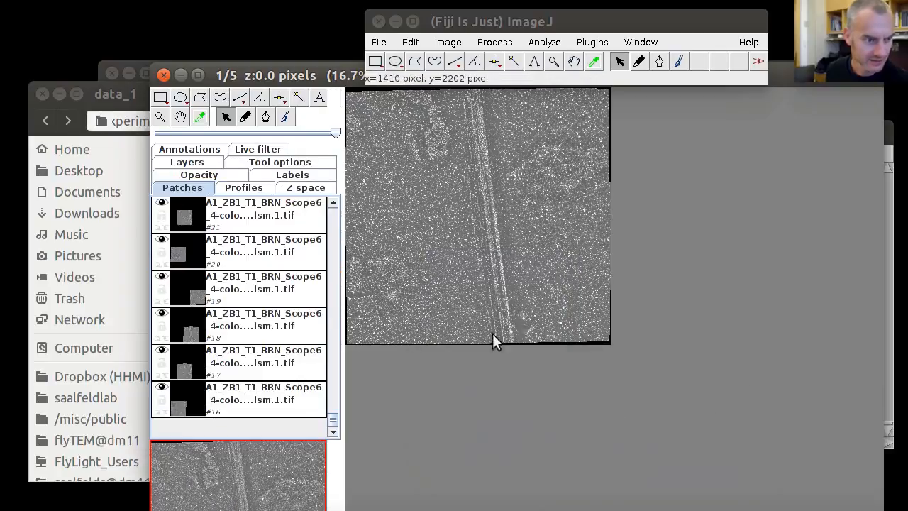
{"action": "right_click", "coordinate": [448, 212]}
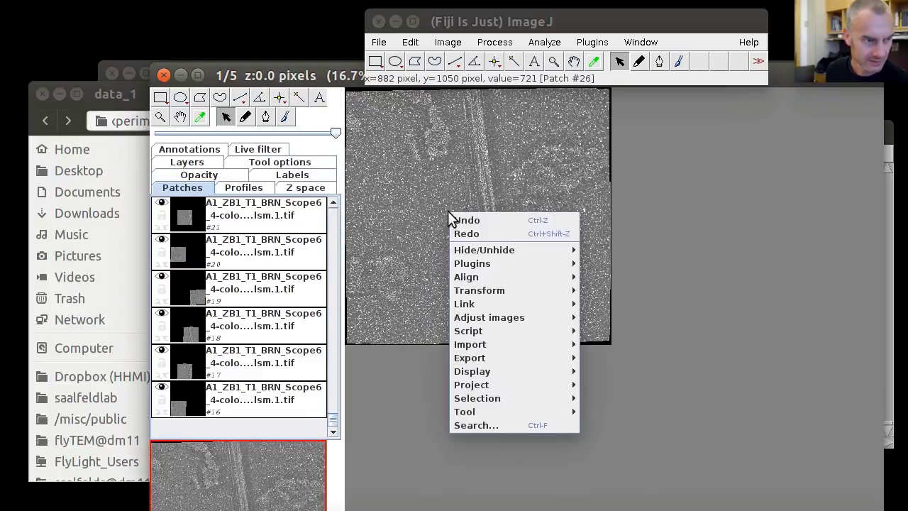
{"action": "left_click", "coordinate": [446, 471]}
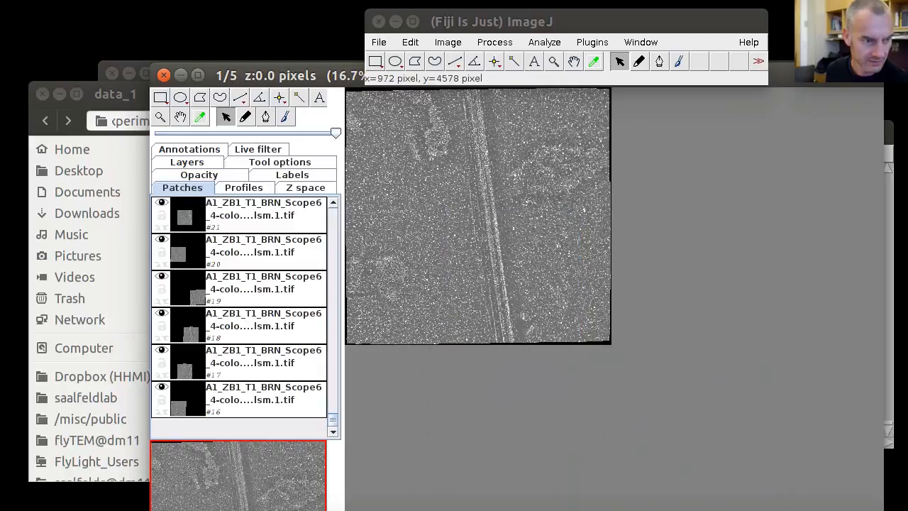
{"action": "left_click_drag", "start_coordinate": [468, 509], "coordinate": [489, 488]}
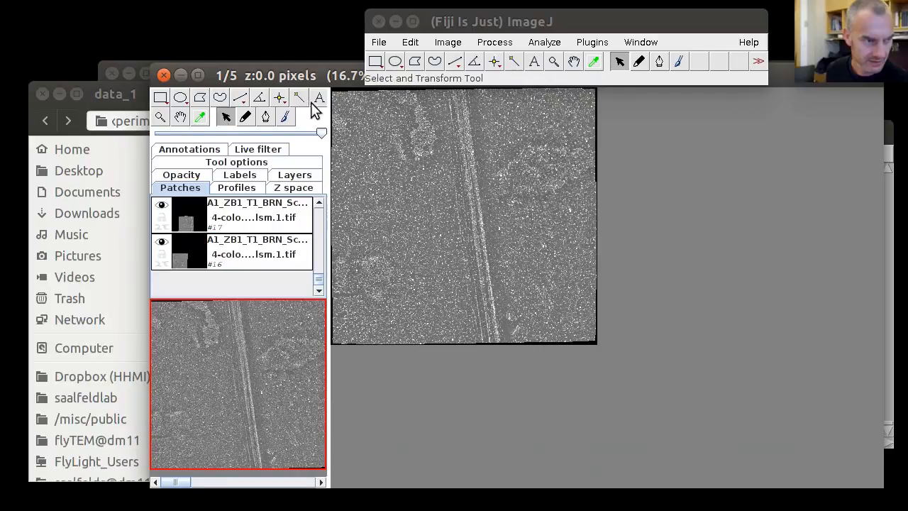
Open the BeanShell Interpreter with patch #28 selected in layer z=0.0, and close the alignment log
{"action": "left_click", "coordinate": [337, 100]}
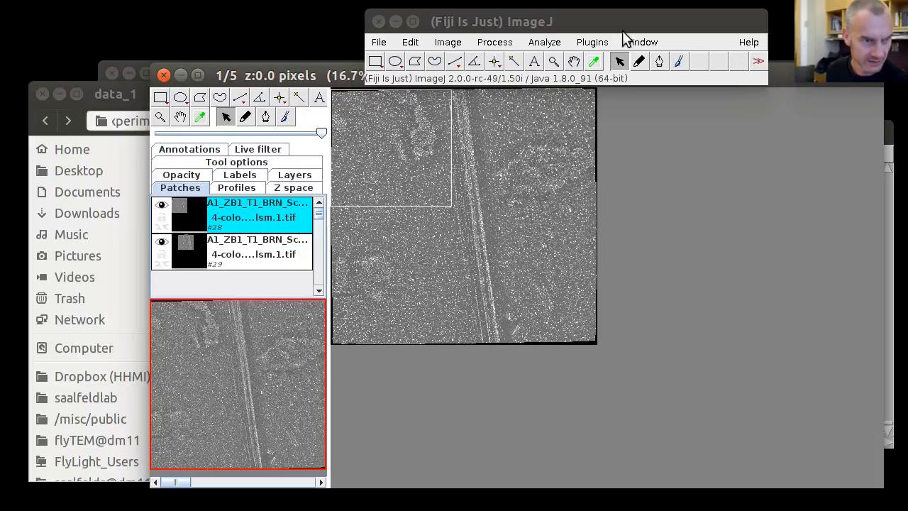
{"action": "left_click", "coordinate": [591, 43]}
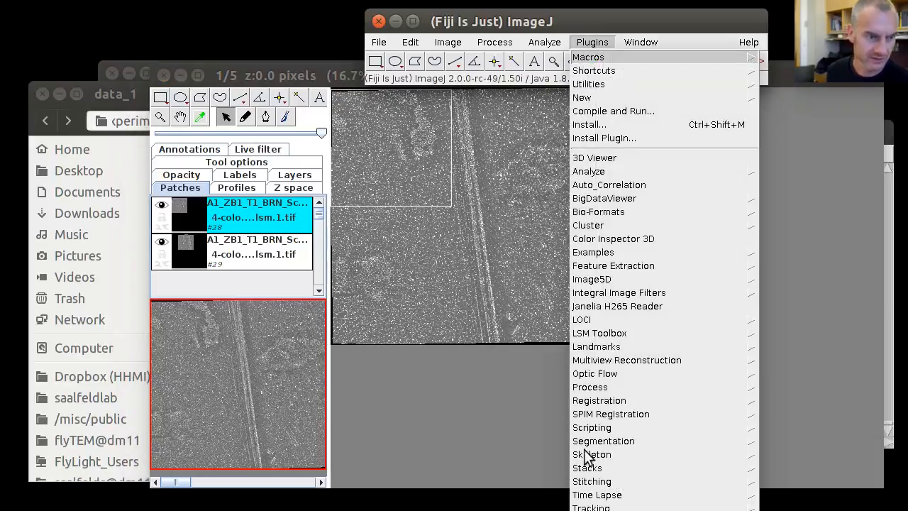
{"action": "mouse_move", "coordinate": [593, 432]}
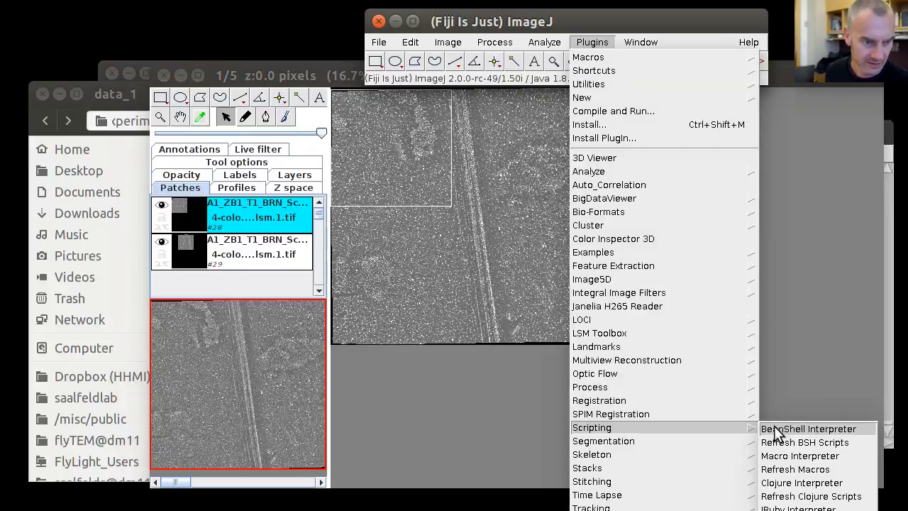
{"action": "left_click", "coordinate": [779, 430]}
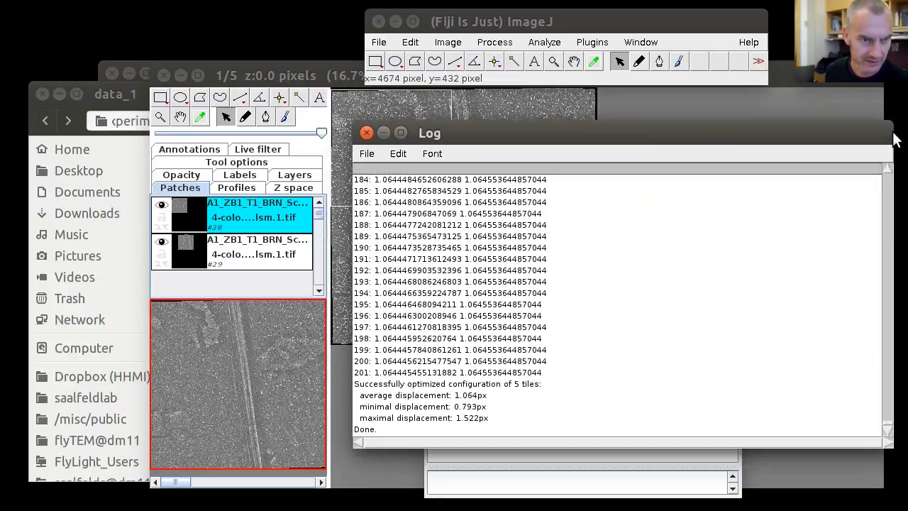
{"action": "left_click", "coordinate": [366, 133]}
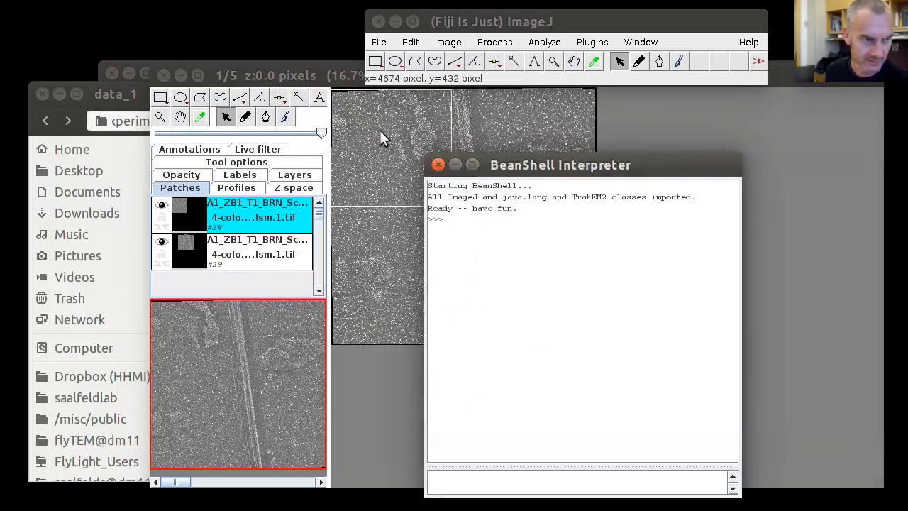
{"action": "left_click", "coordinate": [597, 147]}
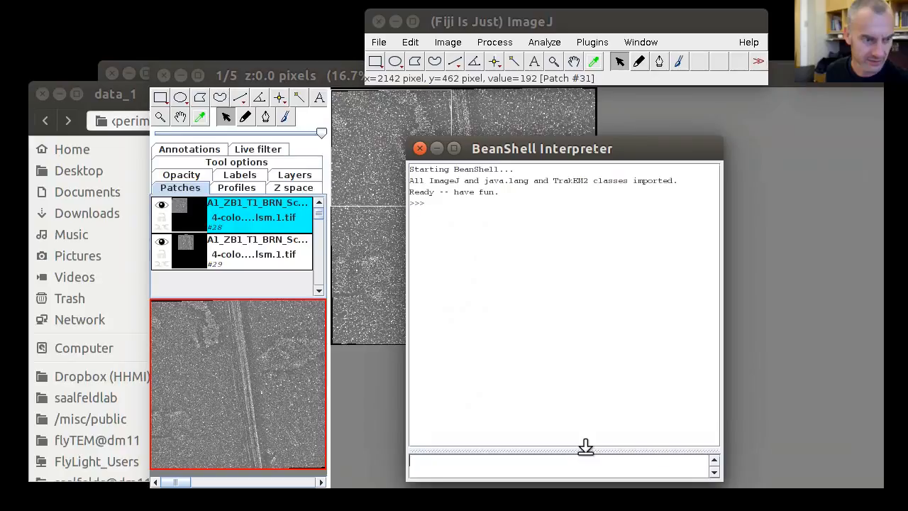
Log patch #28's full coordinate transform with IJ.log(Display.getFront().getActive().getFullCoordinateTransform().toXML("")) and bring the log into view
{"action": "left_click_drag", "start_coordinate": [586, 449], "coordinate": [582, 389]}
{"action": "type", "text": "IJ.log(Display.getFront().getActive().getFullCoordinateTransform().toXML(\"\"))"}
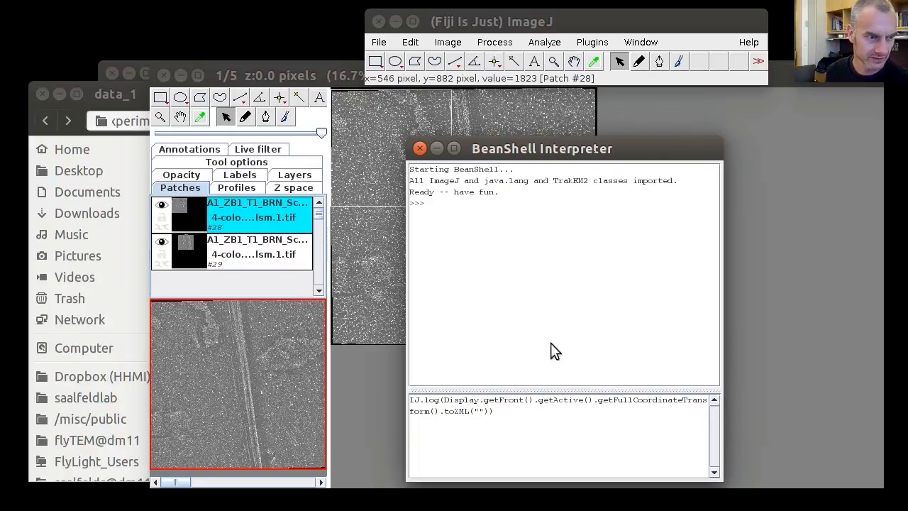
{"action": "key", "text": "Return"}
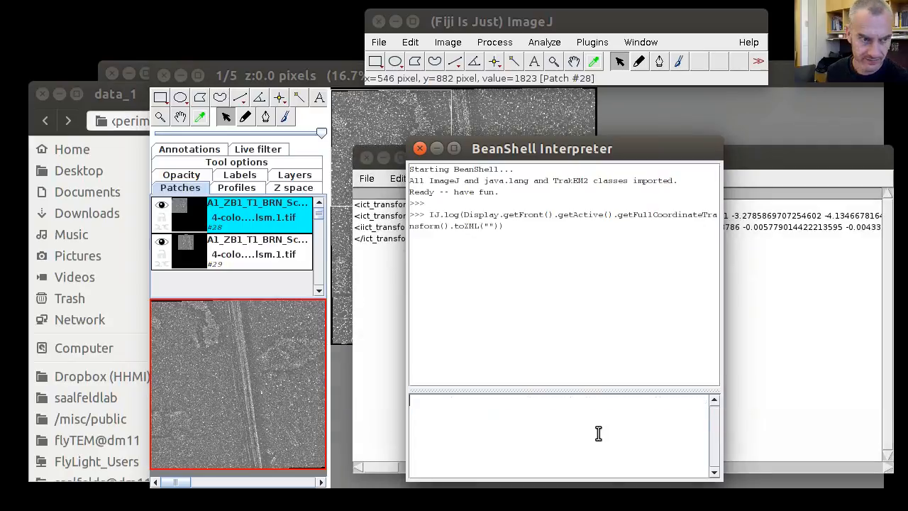
{"action": "left_click_drag", "start_coordinate": [651, 150], "coordinate": [620, 264]}
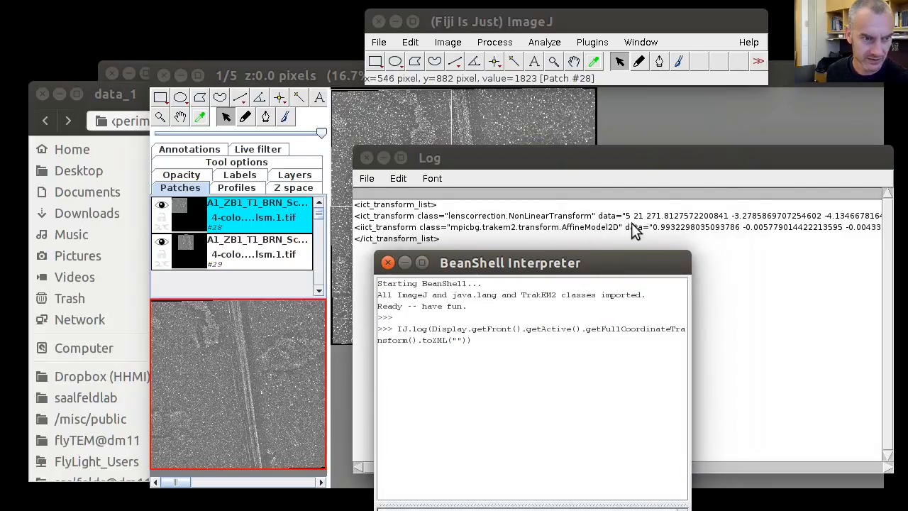
{"action": "left_click_drag", "start_coordinate": [615, 262], "coordinate": [663, 153]}
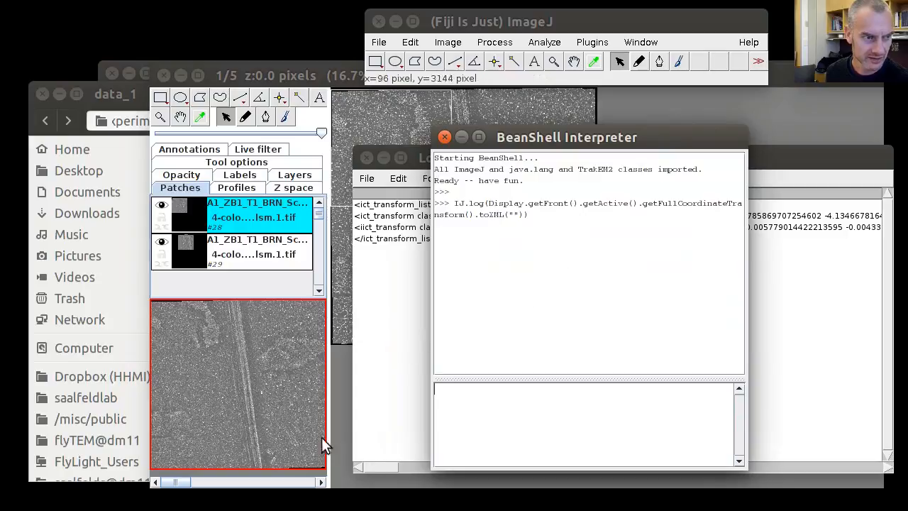
{"action": "left_click", "coordinate": [807, 177]}
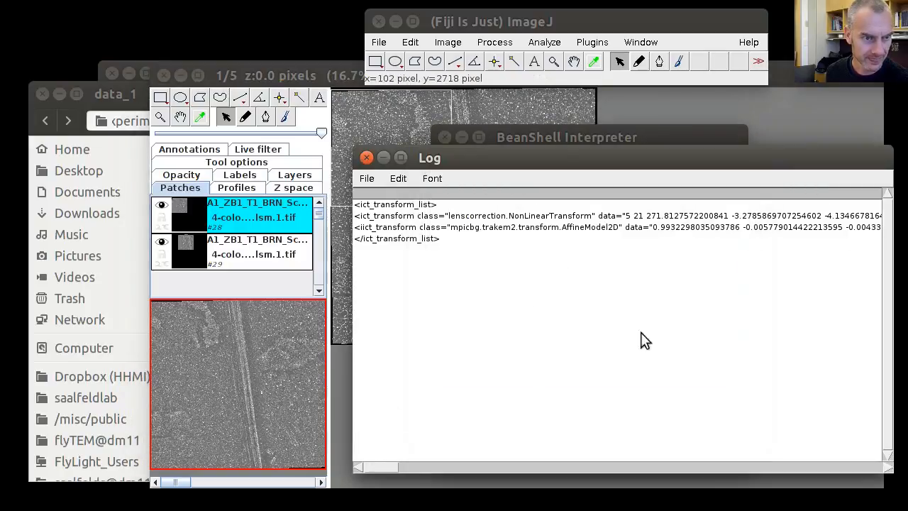
Select the corner patch #44 in layer z=1.0 and log its full coordinate transform by rerunning the previous BeanShell command
{"action": "left_click", "coordinate": [574, 138]}
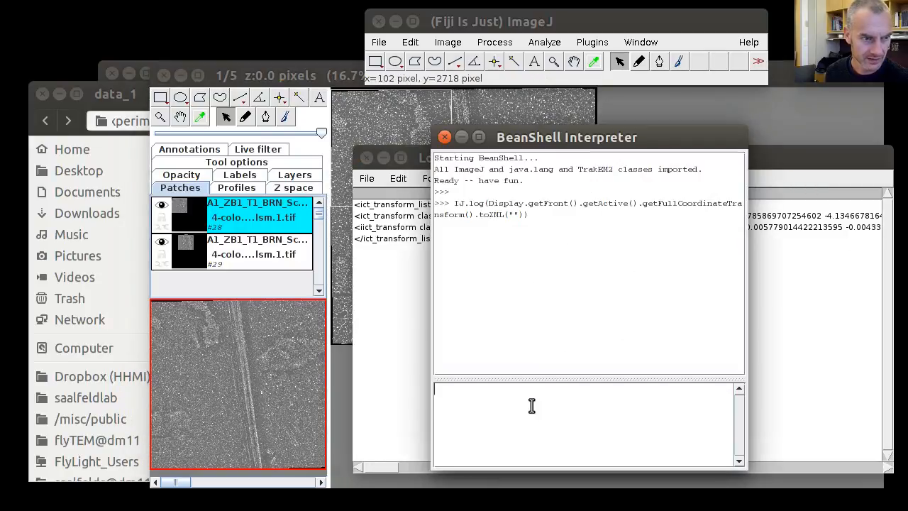
{"action": "scroll", "coordinate": [231, 386], "scroll_direction": "down", "scroll_amount": 1}
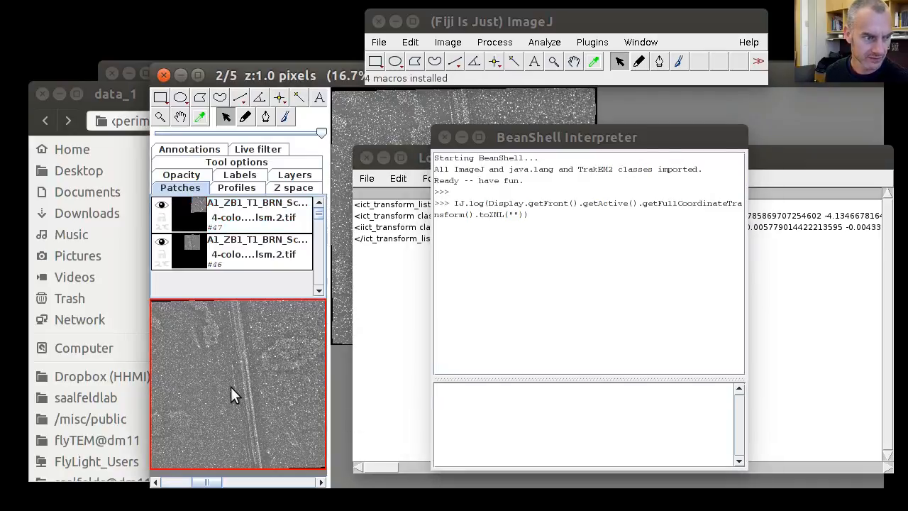
{"action": "left_click", "coordinate": [343, 114]}
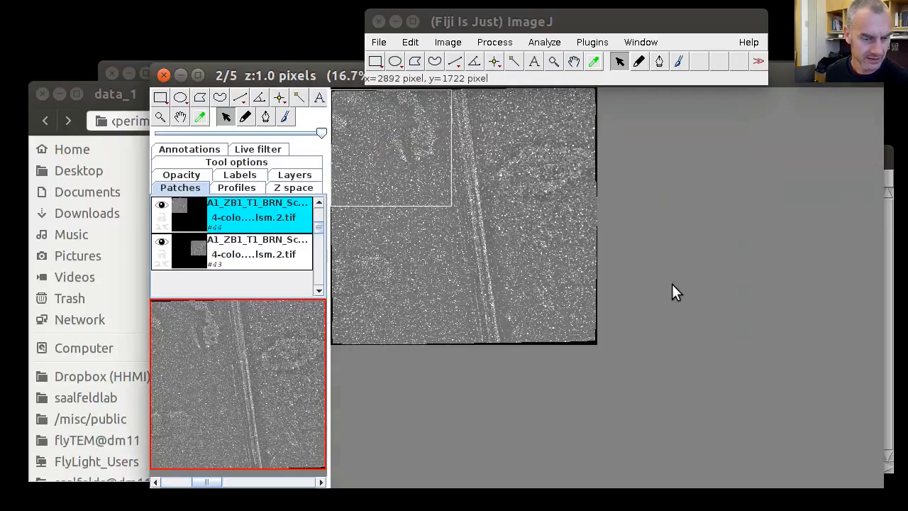
{"action": "key", "text": "alt+Tab"}
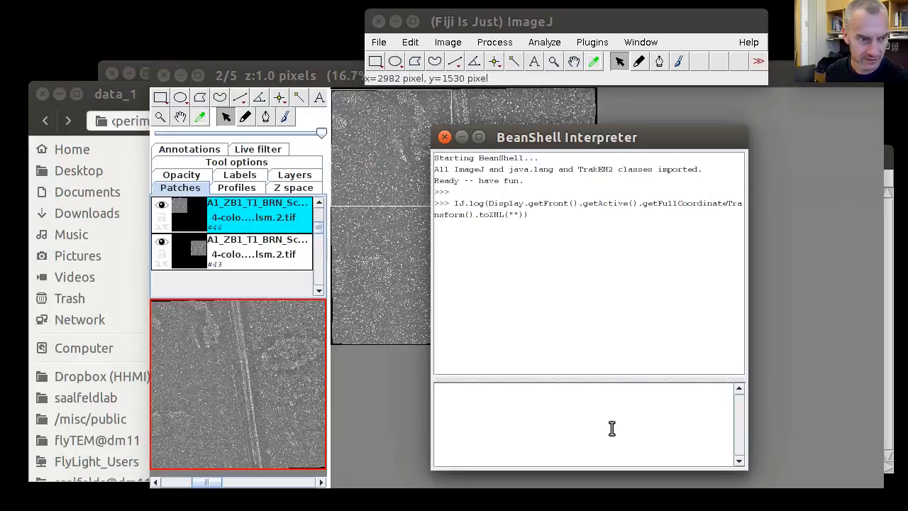
{"action": "key", "text": "Up"}
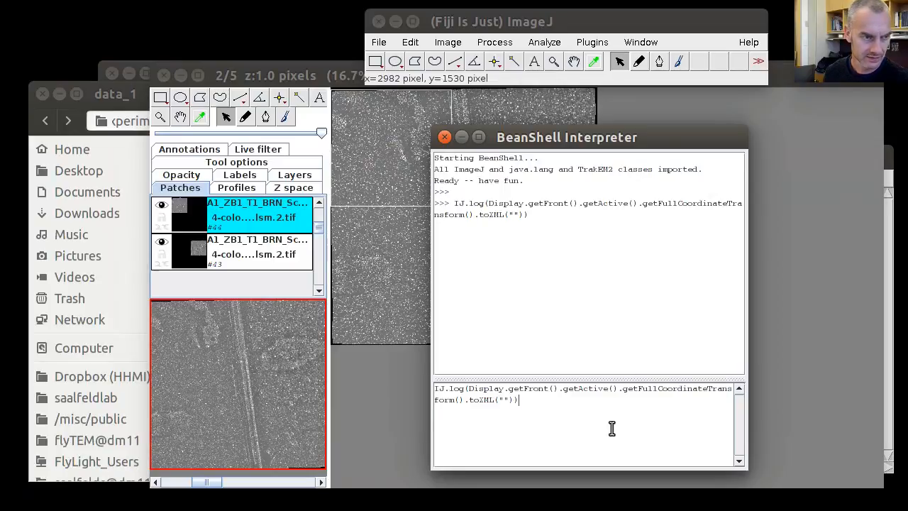
{"action": "key", "text": "Return"}
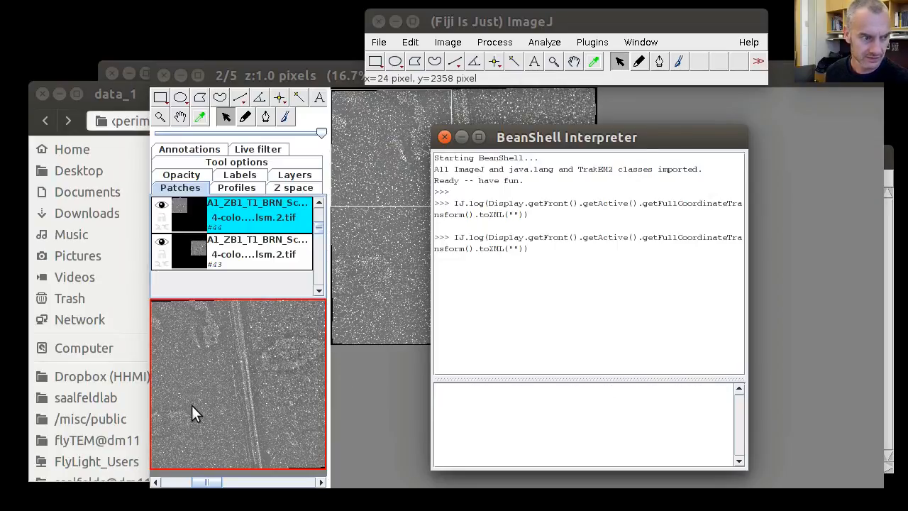
Select the corner patch #60 in layer z=2.0 and log its full coordinate transform with the same BeanShell command
{"action": "scroll", "coordinate": [192, 405], "scroll_direction": "up", "scroll_amount": 1}
{"action": "scroll", "coordinate": [198, 401], "scroll_direction": "down", "scroll_amount": 2}
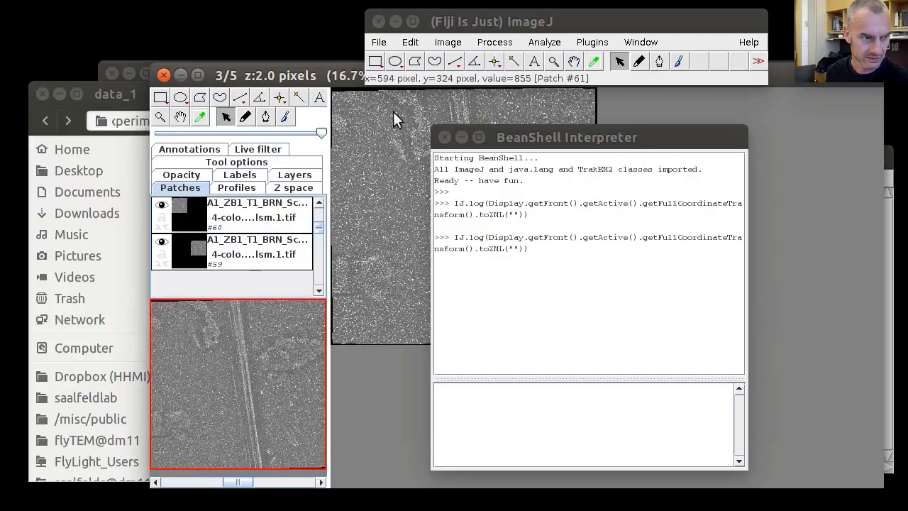
{"action": "left_click", "coordinate": [333, 101]}
{"action": "key", "text": "alt+Tab"}
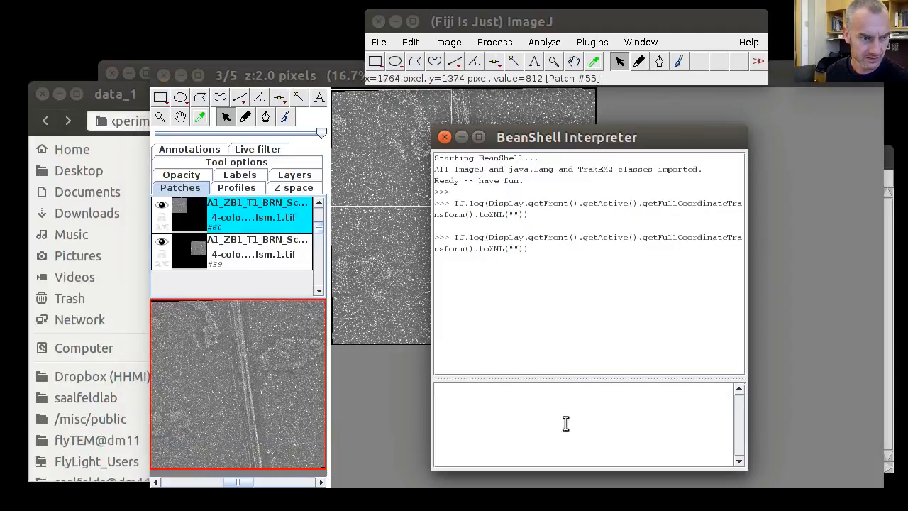
{"action": "key", "text": "Up"}
{"action": "key", "text": "Return"}
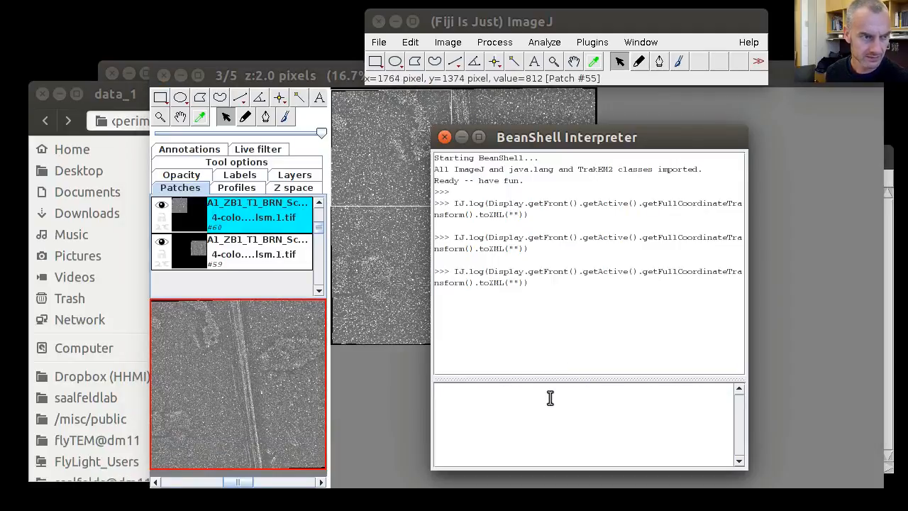
Select the corner patch #76 in layer z=3.0 and log its full coordinate transform with the same BeanShell command
{"action": "scroll", "coordinate": [262, 416], "scroll_direction": "down", "scroll_amount": 1}
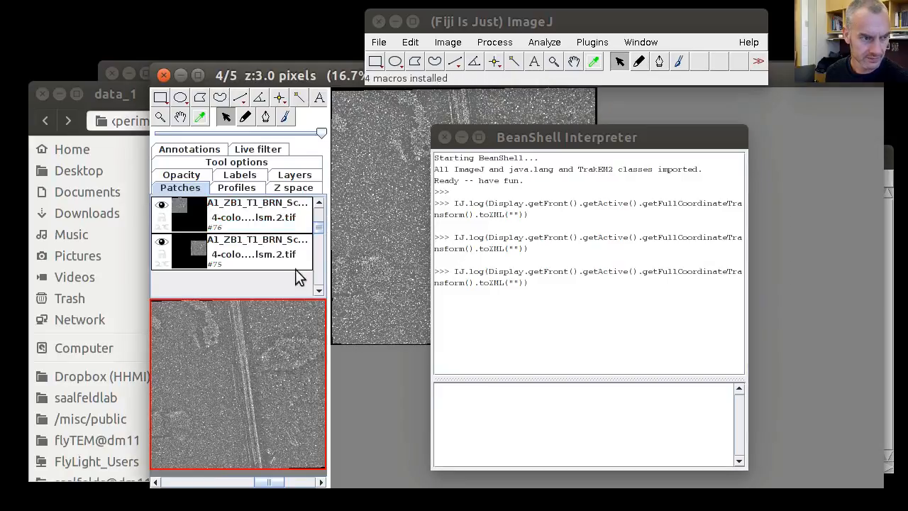
{"action": "left_click", "coordinate": [345, 100]}
{"action": "key", "text": "alt+Tab"}
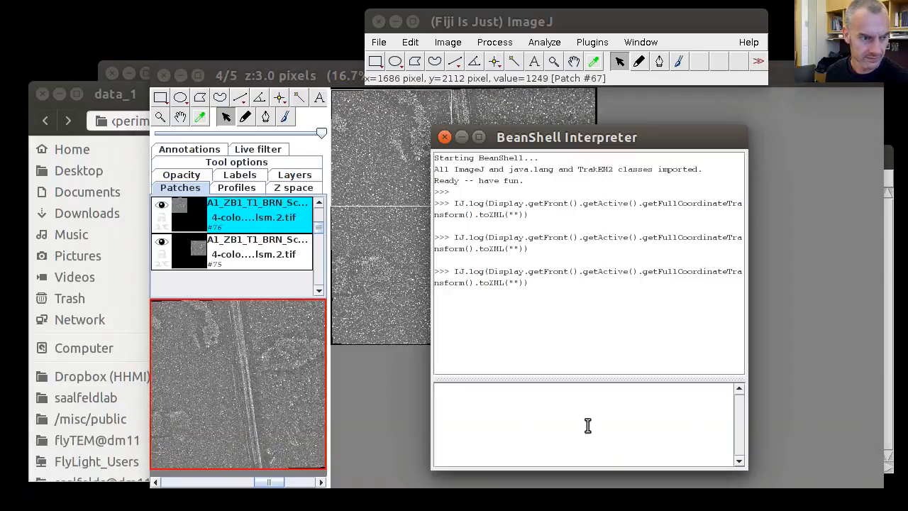
{"action": "key", "text": "Up"}
{"action": "key", "text": "Return"}
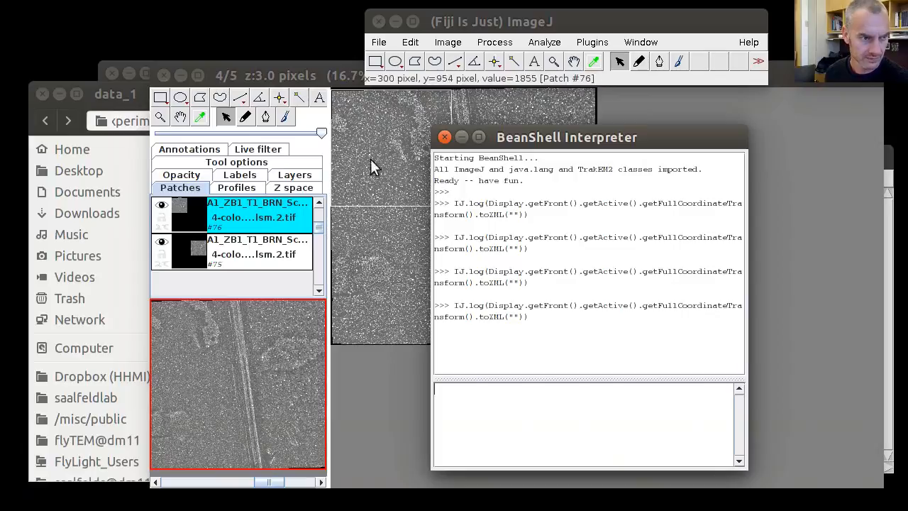
Select the corner patch #92 in layer z=4.0 and log its full coordinate transform with the same BeanShell command
{"action": "scroll", "coordinate": [379, 137], "scroll_direction": "down", "scroll_amount": 1}
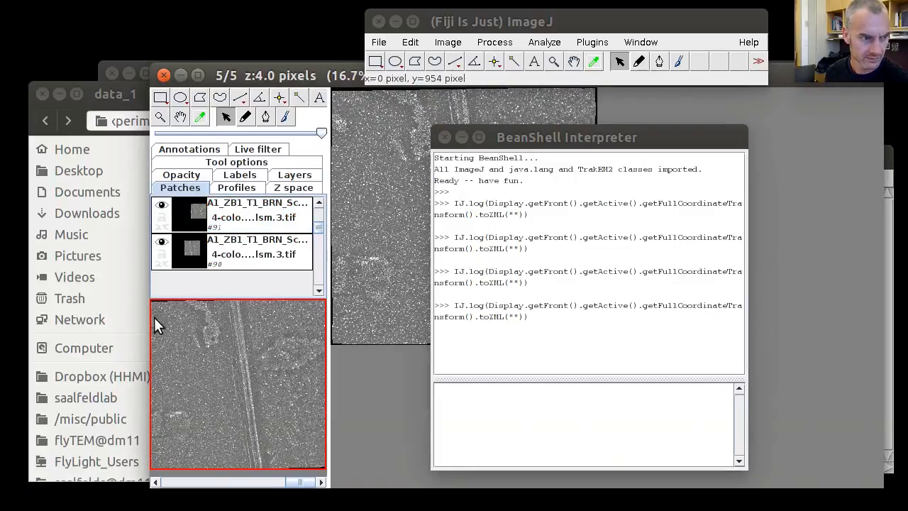
{"action": "left_click", "coordinate": [342, 110]}
{"action": "key", "text": "alt+Tab"}
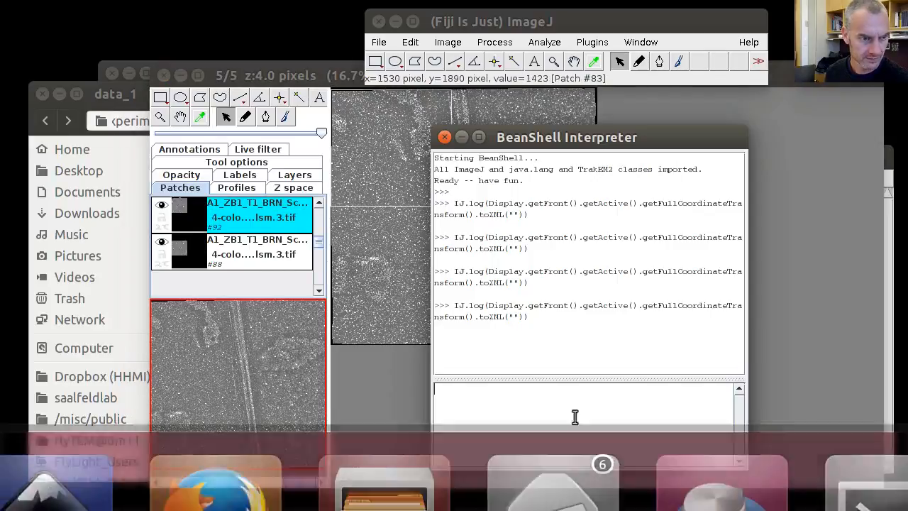
{"action": "key", "text": "Up"}
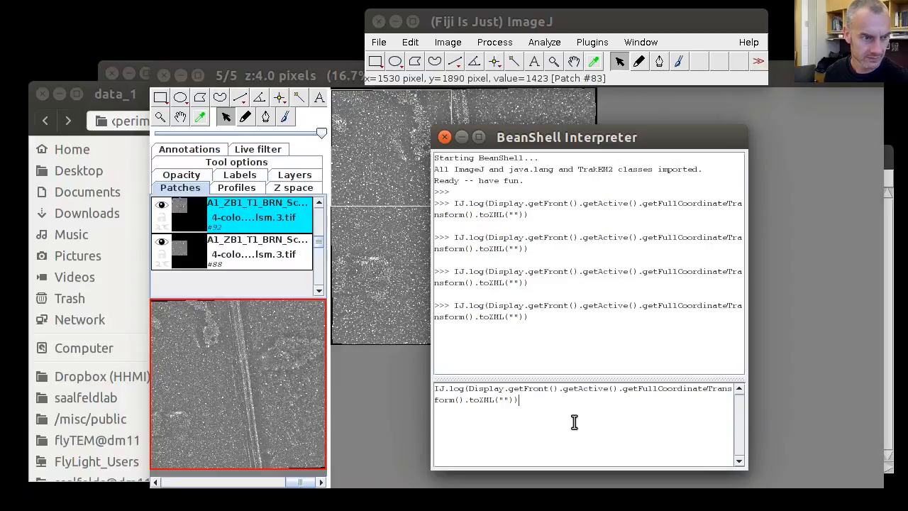
{"action": "key", "text": "Return"}
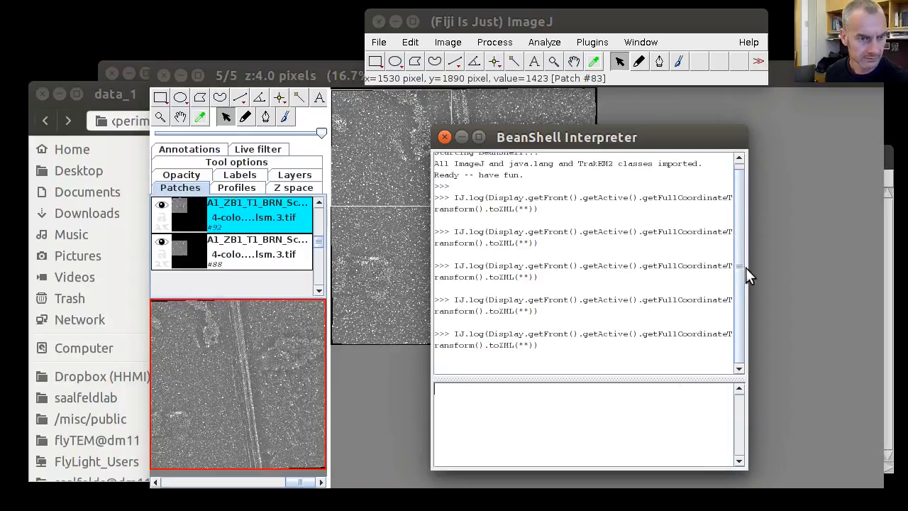
Bring the log into view and copy all the logged transform lists
{"action": "left_click", "coordinate": [887, 163]}
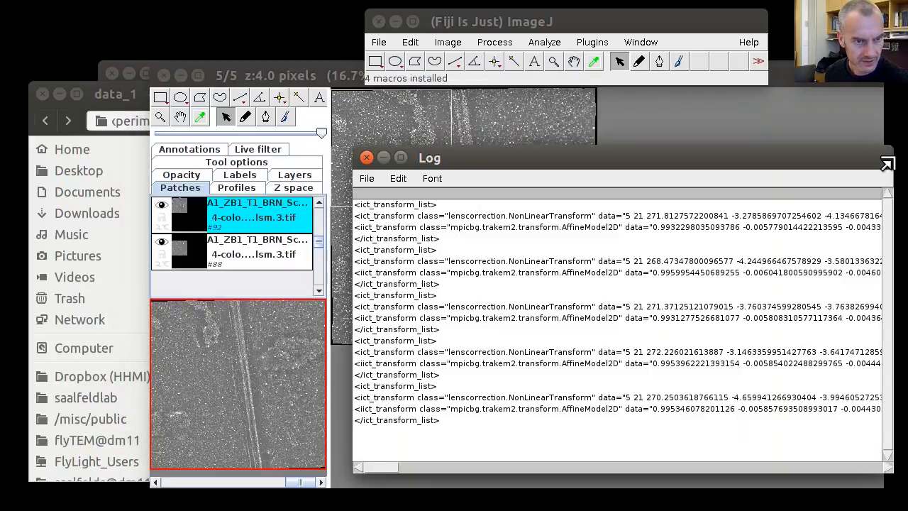
{"action": "left_click_drag", "start_coordinate": [786, 161], "coordinate": [792, 157]}
{"action": "left_click_drag", "start_coordinate": [463, 412], "coordinate": [306, 209]}
{"action": "key", "text": "ctrl+c"}
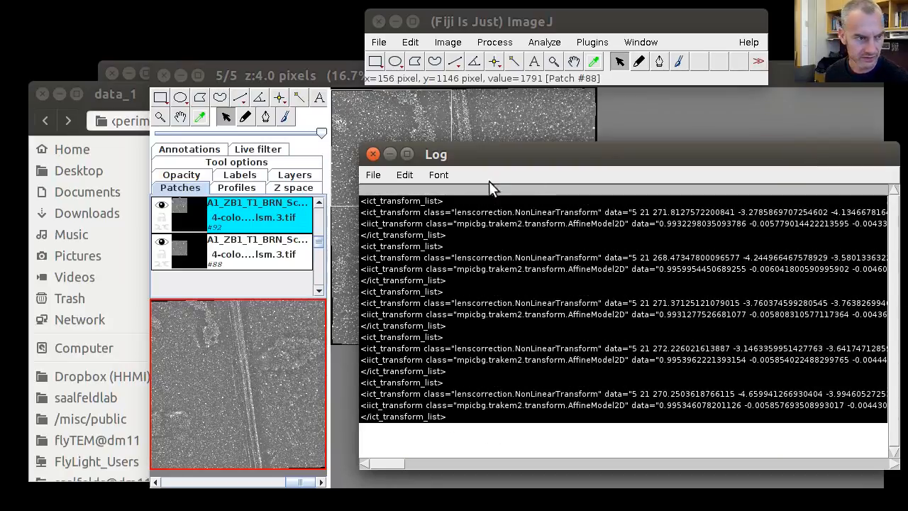
Open the recent script compare-lens.bsh in the script editor and paste the copied transform lists into a new, separate script
{"action": "left_click", "coordinate": [379, 42]}
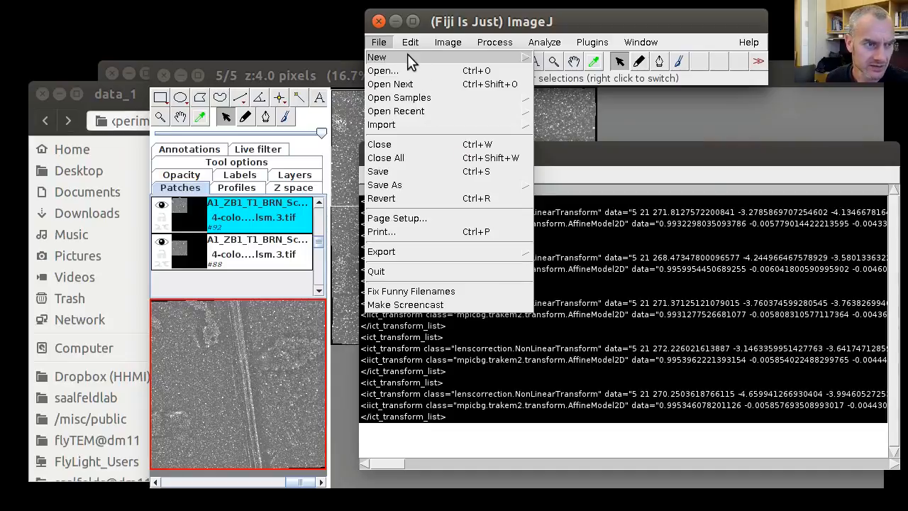
{"action": "mouse_move", "coordinate": [408, 56]}
{"action": "left_click", "coordinate": [565, 164]}
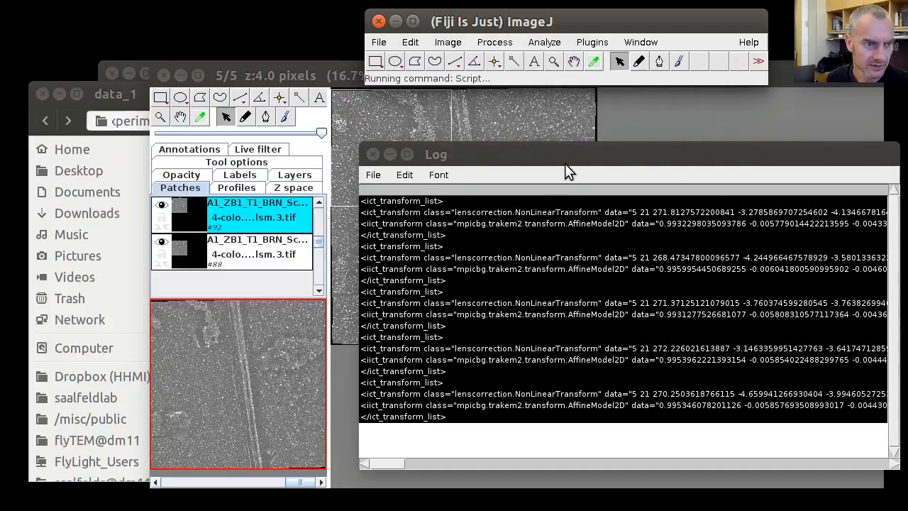
{"action": "left_click_drag", "start_coordinate": [469, 359], "coordinate": [530, 104]}
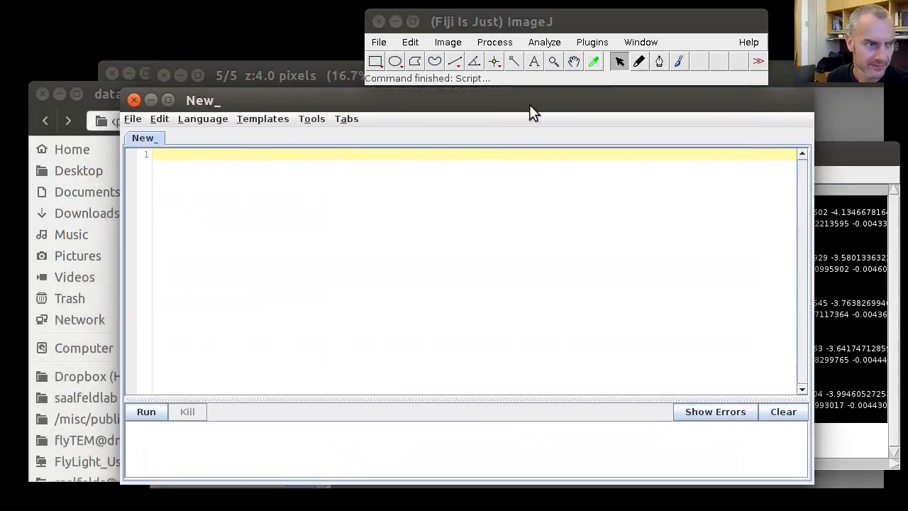
{"action": "left_click", "coordinate": [134, 119]}
{"action": "mouse_move", "coordinate": [142, 161]}
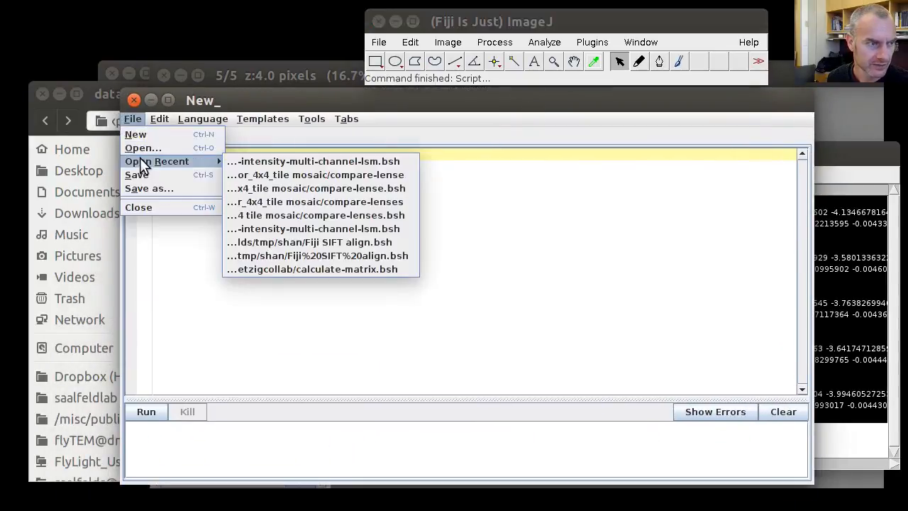
{"action": "left_click", "coordinate": [328, 176]}
{"action": "key", "text": "ctrl+n"}
{"action": "key", "text": "ctrl+v"}
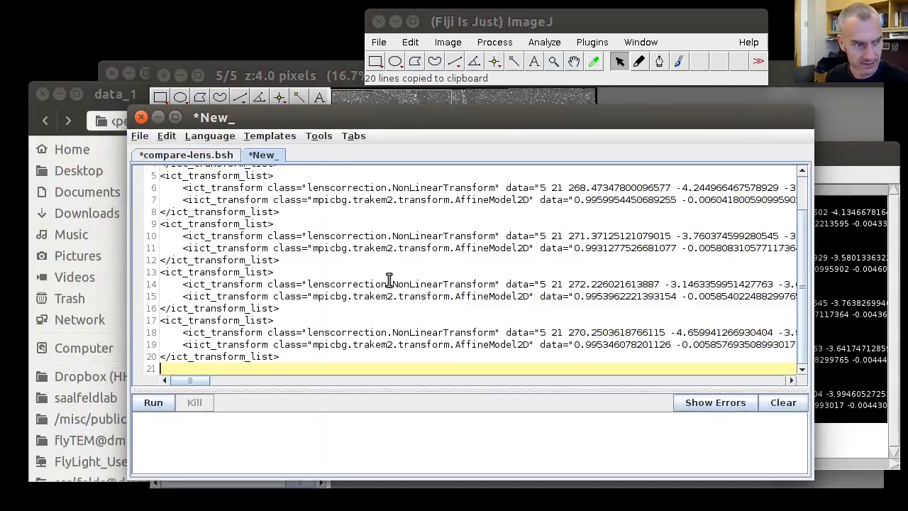
Cut the data values of the first NonLinearTransform on line 2 of the new script, leaving its quotes empty
{"action": "left_click", "coordinate": [367, 183]}
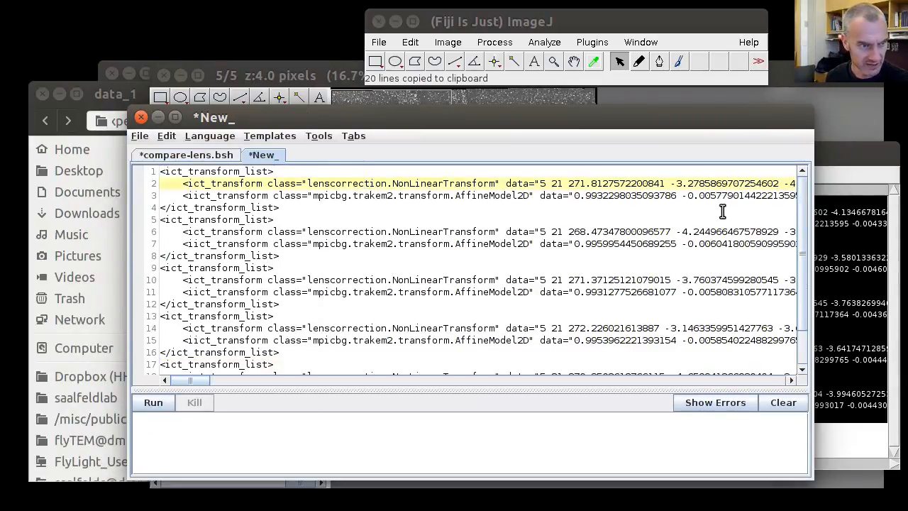
{"action": "key", "text": "End"}
{"action": "key", "text": "shift+Home"}
{"action": "key", "text": "ctrl+shift+Right"}
{"action": "key", "text": "ctrl+shift+Right"}
{"action": "key", "text": "ctrl+shift+Right"}
{"action": "key", "text": "ctrl+shift+Right"}
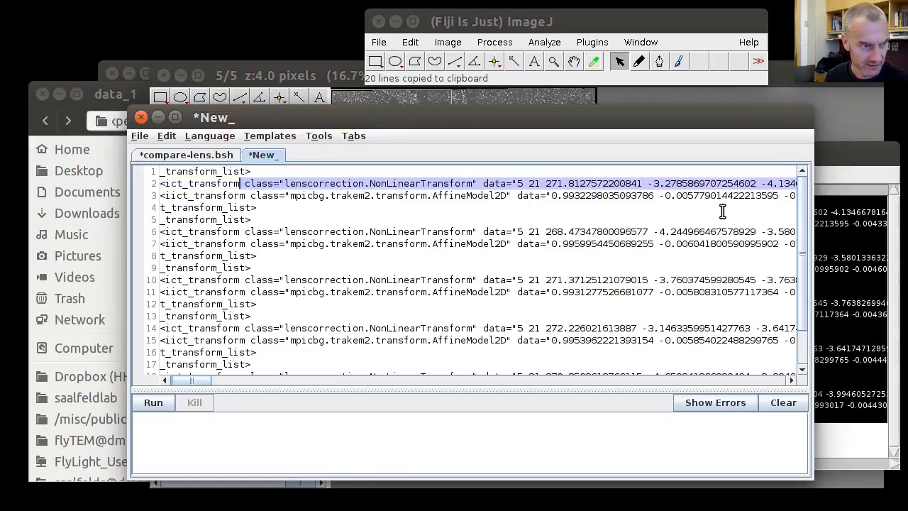
{"action": "key", "text": "ctrl+shift+Right"}
{"action": "key", "text": "ctrl+shift+Right"}
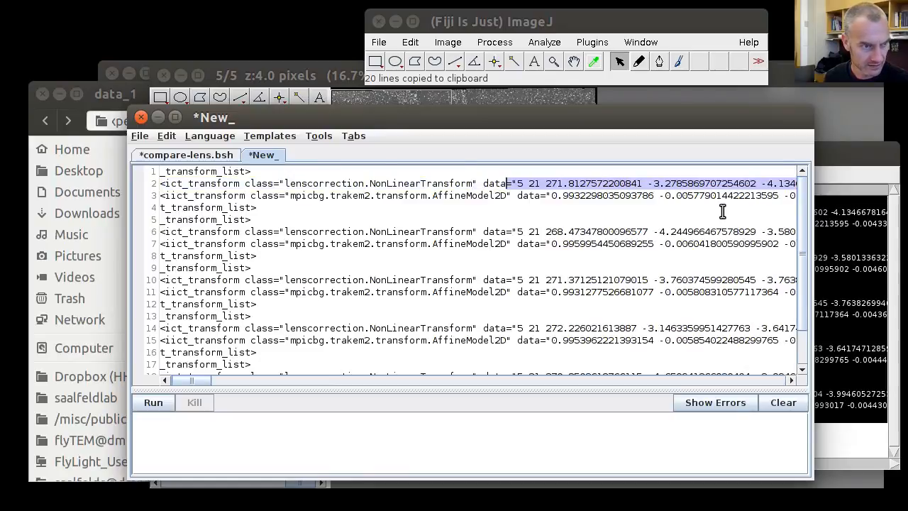
{"action": "key", "text": "Delete"}
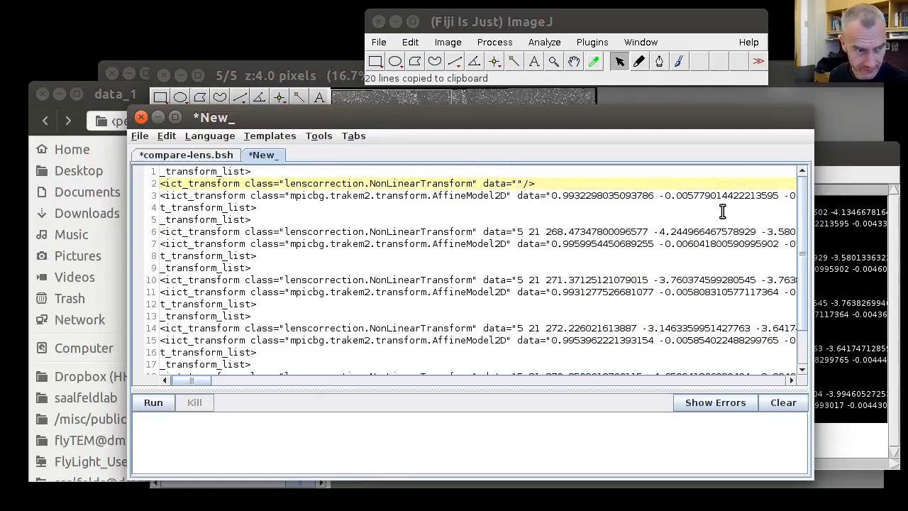
In compare-lens.bsh, delete all commented-out entries between the Identity entry and "scope 5, 488 bead sample 3 1"
{"action": "left_click", "coordinate": [186, 154]}
{"action": "scroll", "coordinate": [363, 290], "scroll_direction": "down", "scroll_amount": 5}
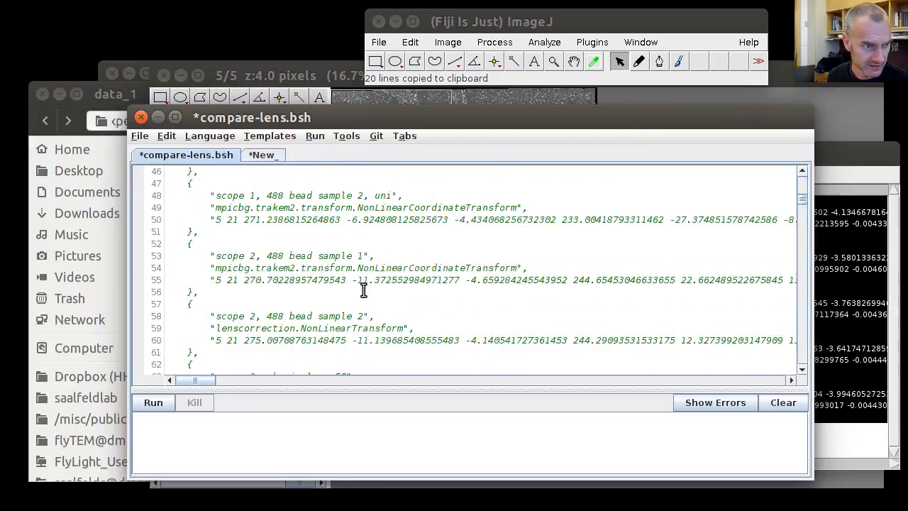
{"action": "scroll", "coordinate": [364, 289], "scroll_direction": "up", "scroll_amount": 7}
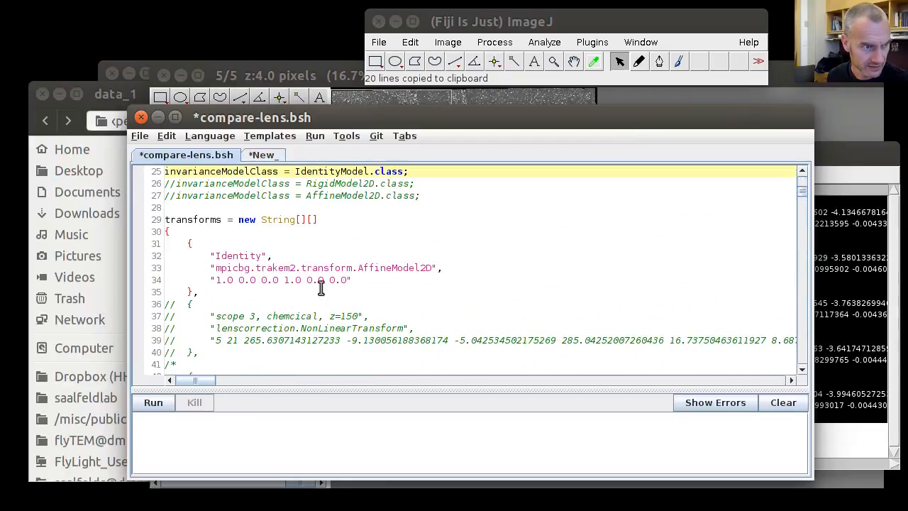
{"action": "left_click_drag", "start_coordinate": [193, 291], "coordinate": [186, 363]}
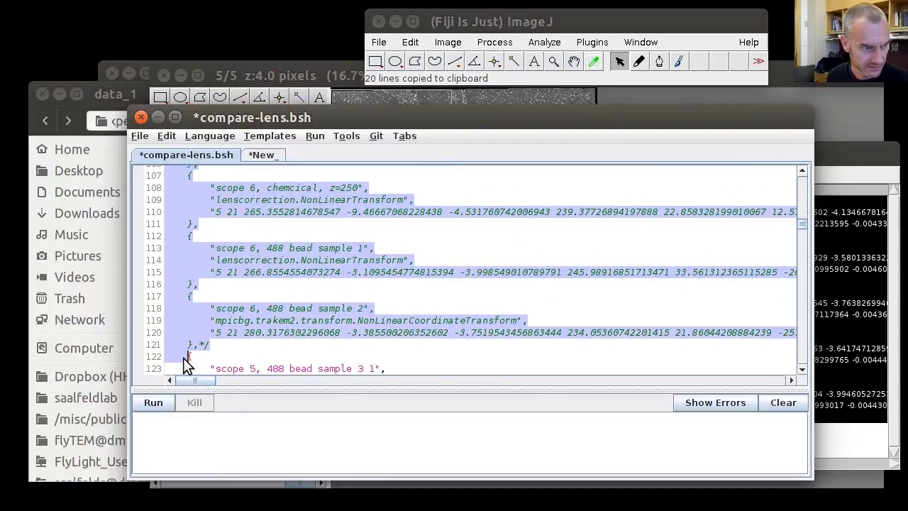
{"action": "key", "text": "Delete"}
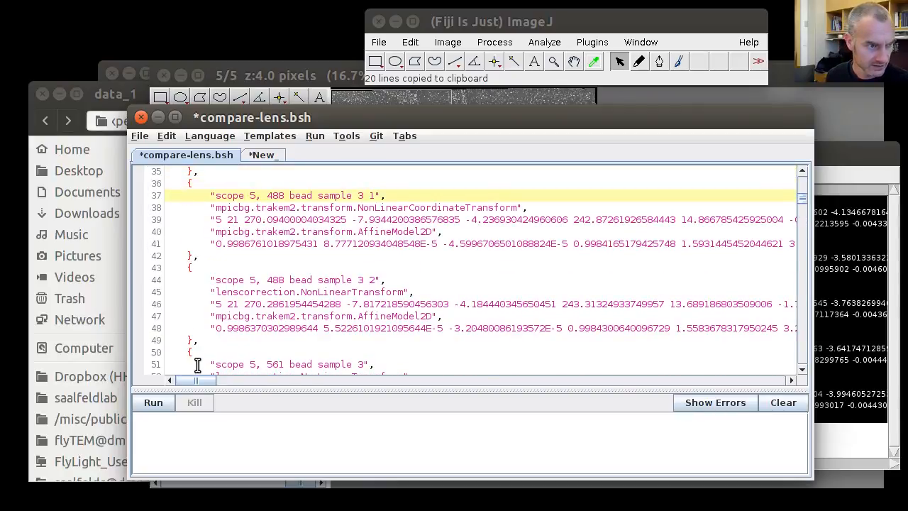
Replace the nonlinear transform data of the "scope 5, 488 bead sample 3 1" entry with the cut values
{"action": "key", "text": "Down"}
{"action": "key", "text": "Down"}
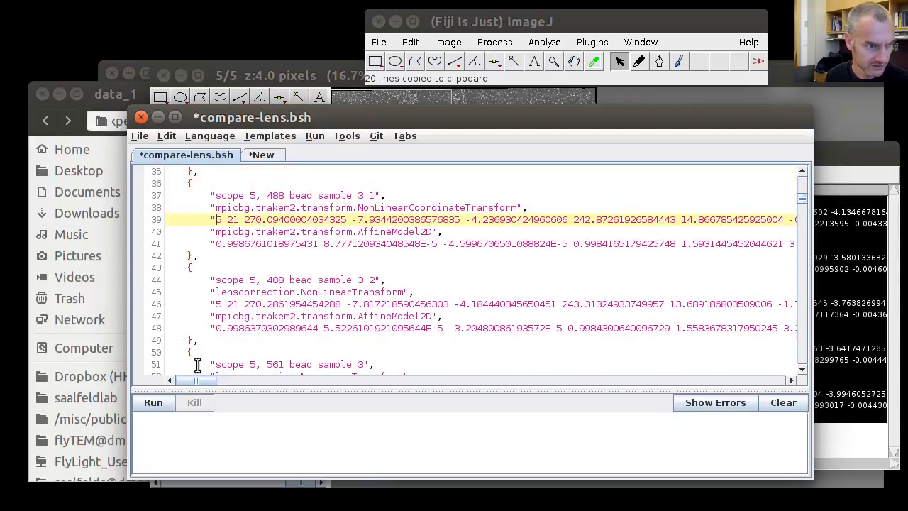
{"action": "key", "text": "shift+End"}
{"action": "key", "text": "ctrl+v"}
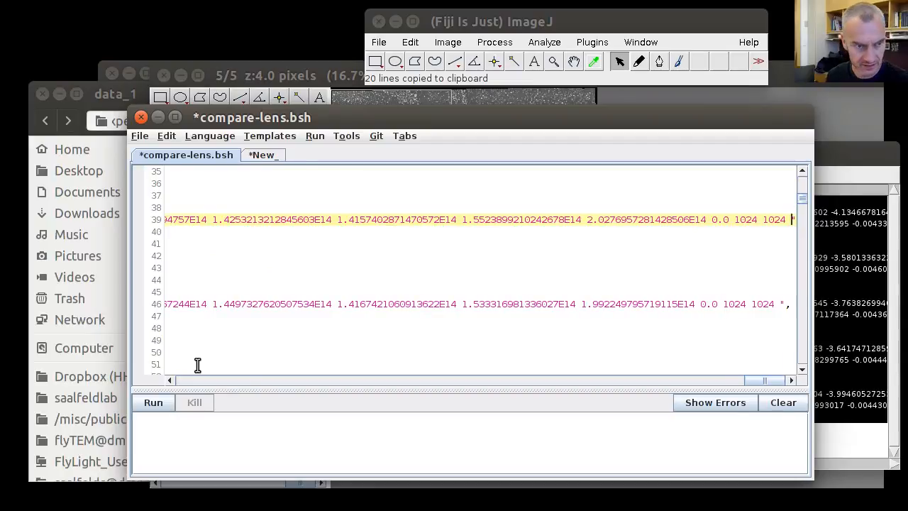
Cut the data values of the first AffineModel2D on line 3 of the new script, keeping its quotes
{"action": "left_click", "coordinate": [262, 157]}
{"action": "left_click", "coordinate": [305, 196]}
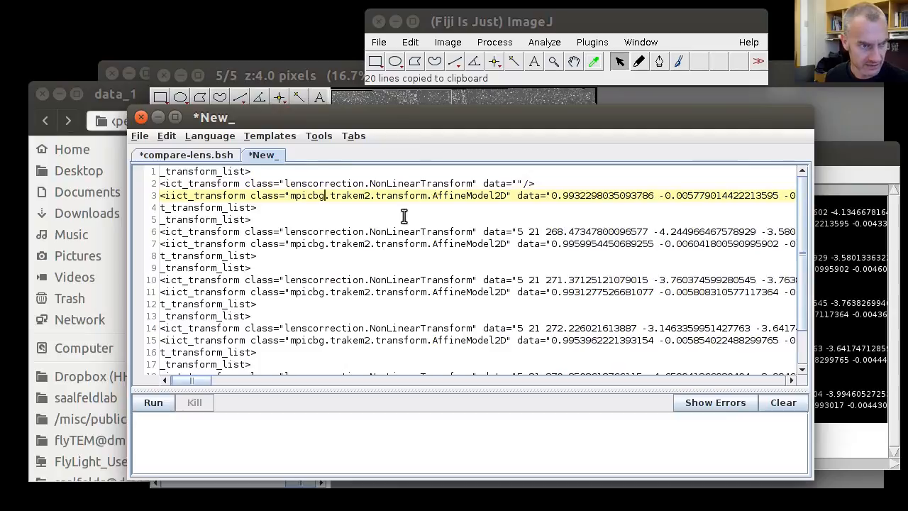
{"action": "key", "text": "shift+End"}
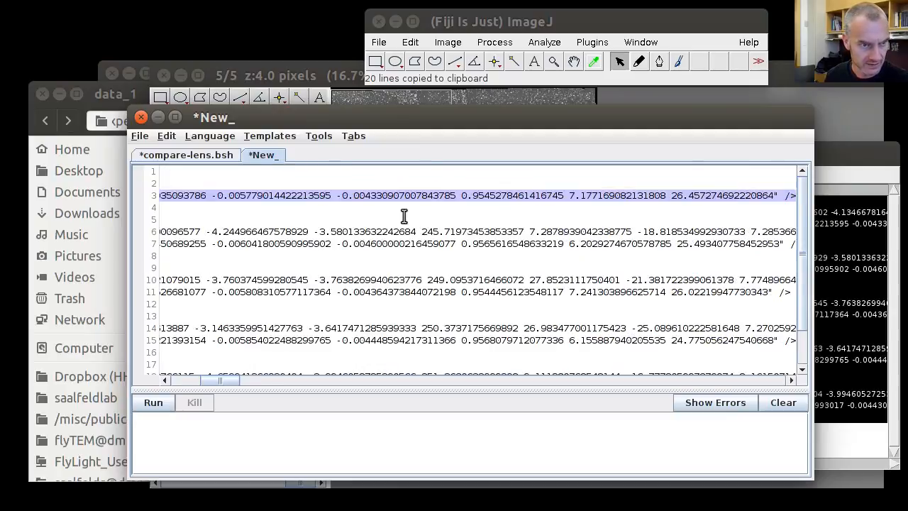
{"action": "key", "text": "ctrl+x"}
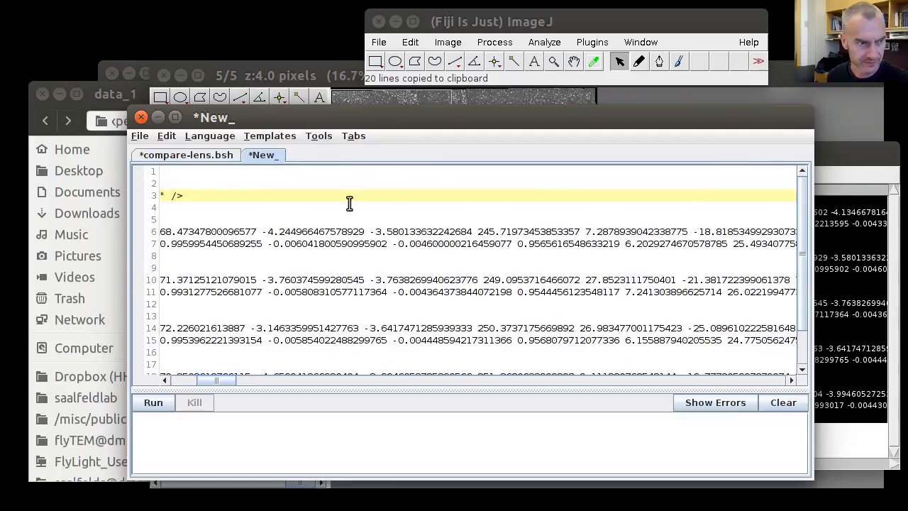
In compare-lens.bsh, replace the AffineModel2D data of the "scope 5, 488 bead sample 3 1" entry with the cut values
{"action": "left_click", "coordinate": [181, 156]}
{"action": "left_click", "coordinate": [253, 249]}
{"action": "key", "text": "Home"}
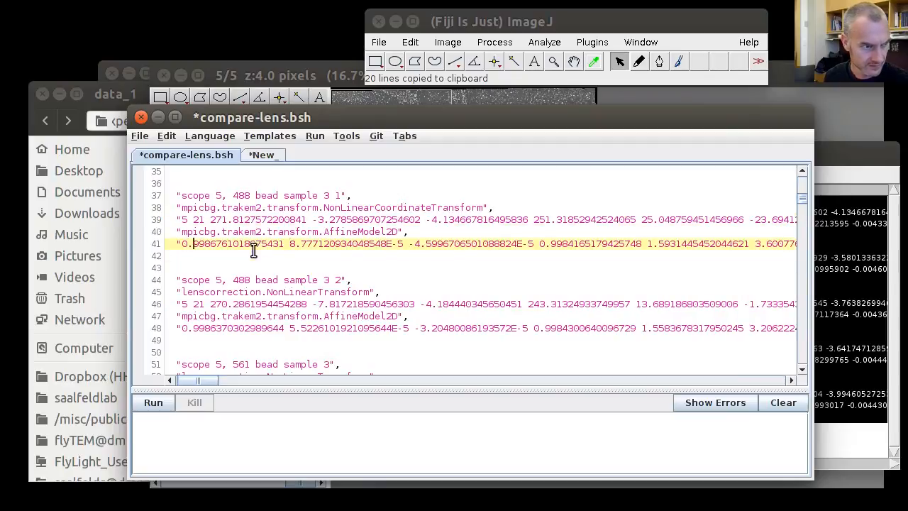
{"action": "key", "text": "shift+End"}
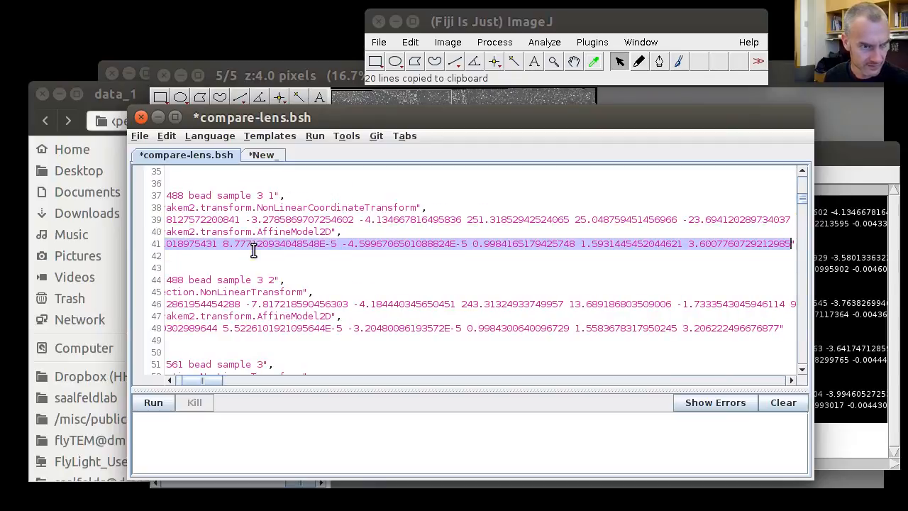
{"action": "key", "text": "ctrl+v"}
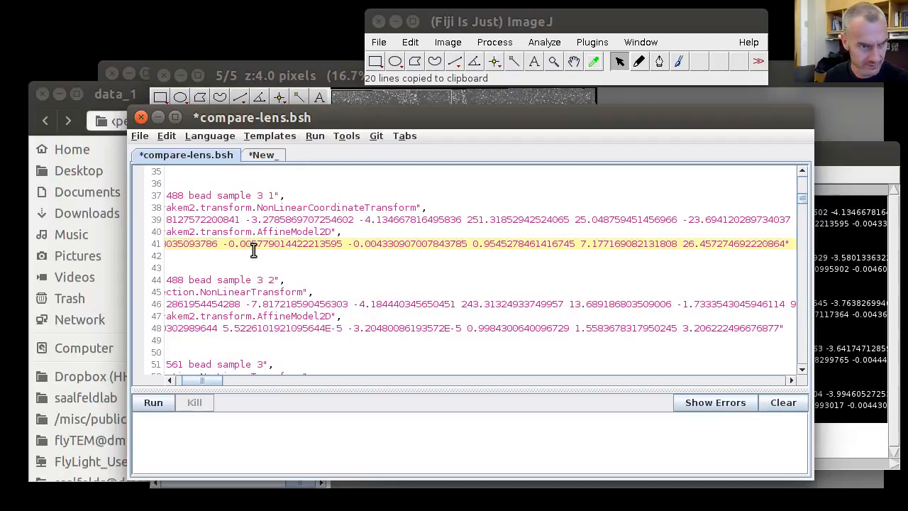
{"action": "key", "text": "Home"}
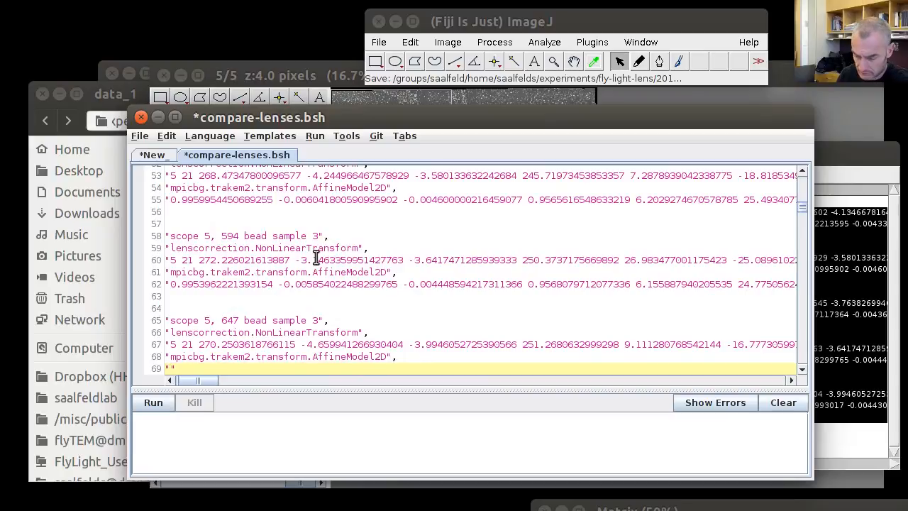
Paste the copied affine values into the empty quotes of the "scope 5, 647 bead sample 3" entry, then save and run compare-lenses.bsh
{"action": "key", "text": "ctrl+v"}
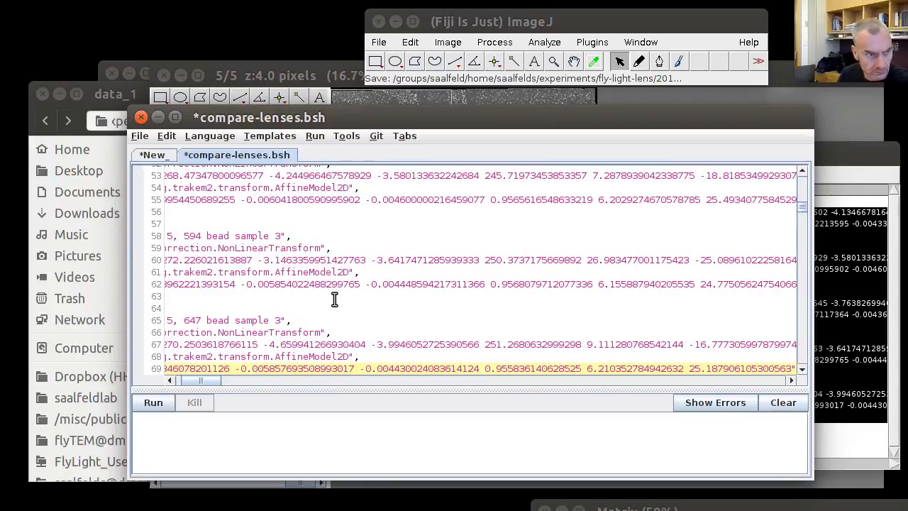
{"action": "key", "text": "ctrl+s"}
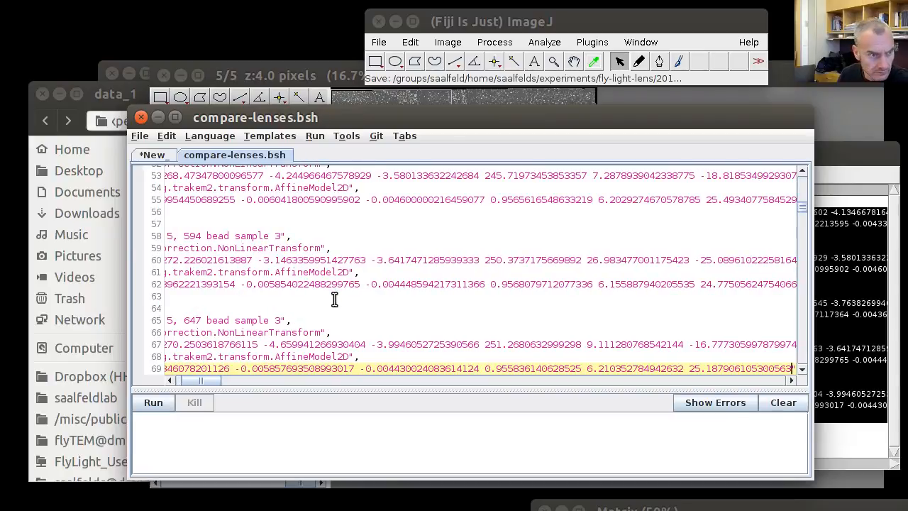
{"action": "left_click", "coordinate": [155, 403]}
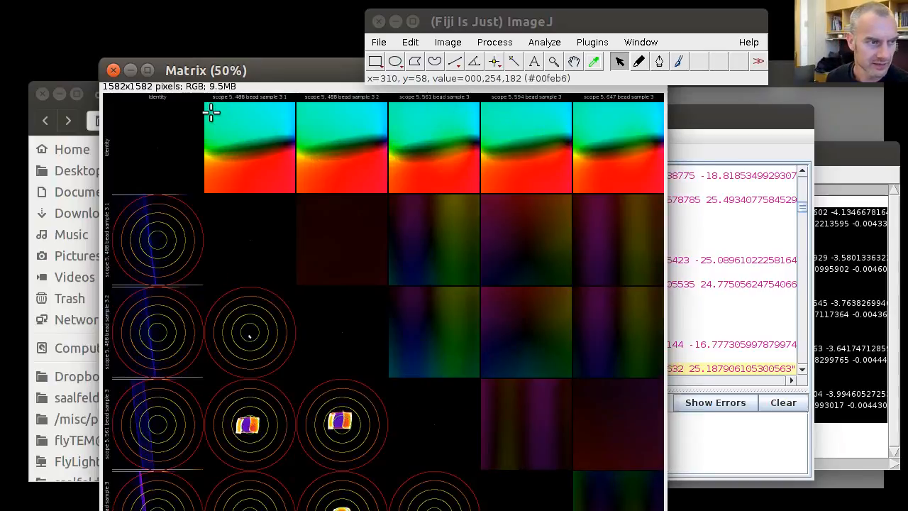
Examine the Matrix image's pairwise comparisons of the scope 5 lens corrections, from the identity row down to the 647 bead sample row
{"action": "key", "text": "plus"}
{"action": "key", "text": "plus"}
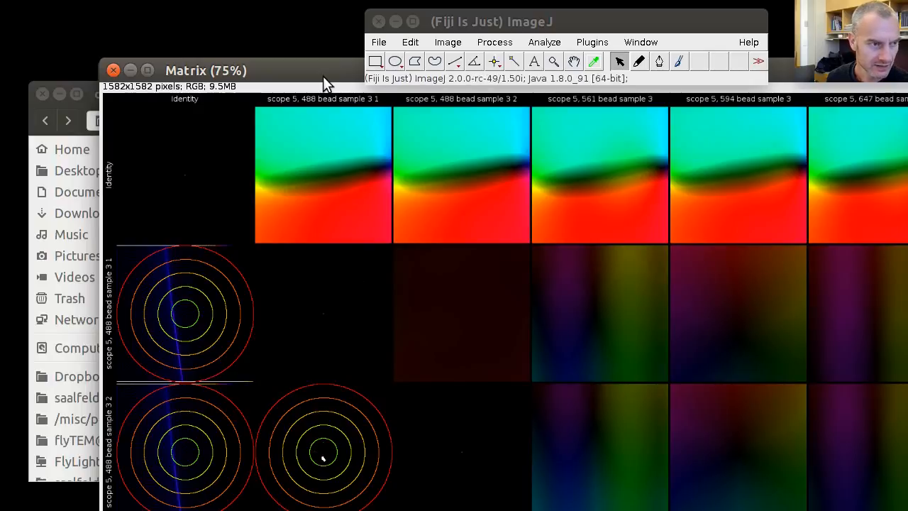
{"action": "left_click_drag", "start_coordinate": [323, 76], "coordinate": [305, 0]}
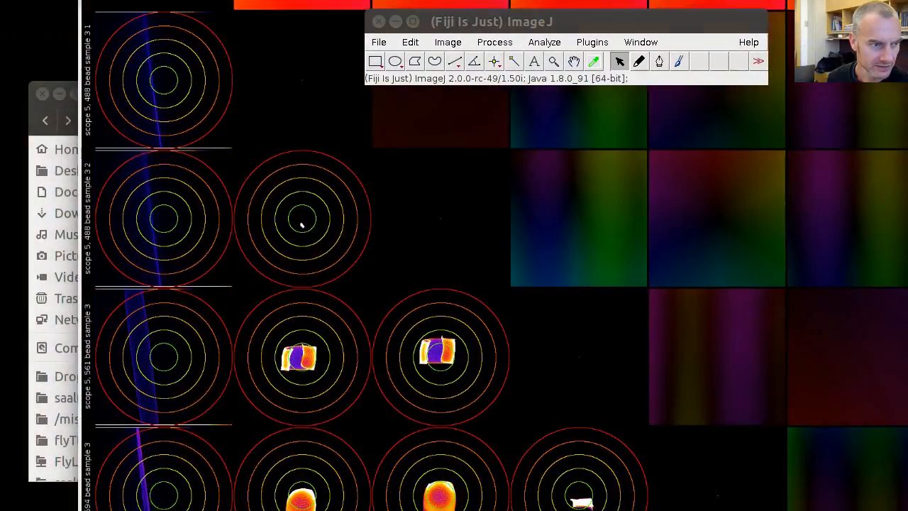
{"action": "left_click_drag", "start_coordinate": [306, 0], "coordinate": [301, 0]}
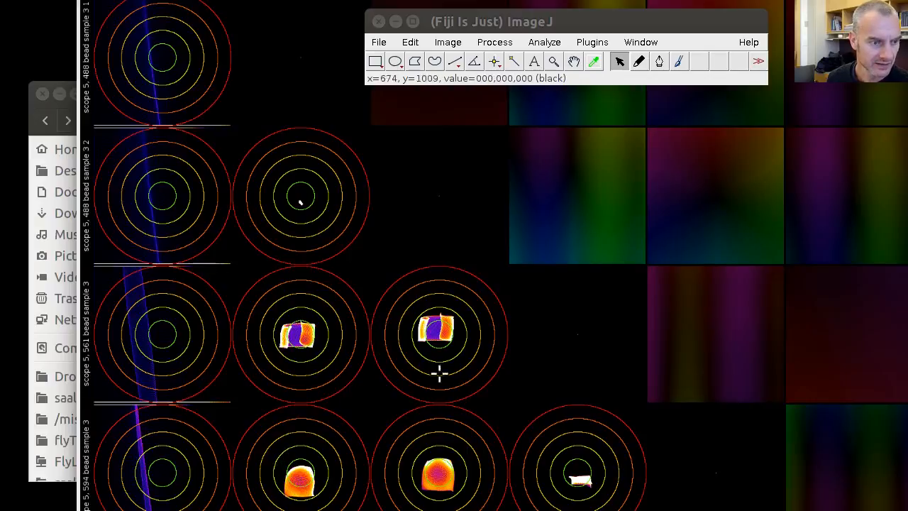
{"action": "left_click_drag", "start_coordinate": [301, 202], "coordinate": [308, 254]}
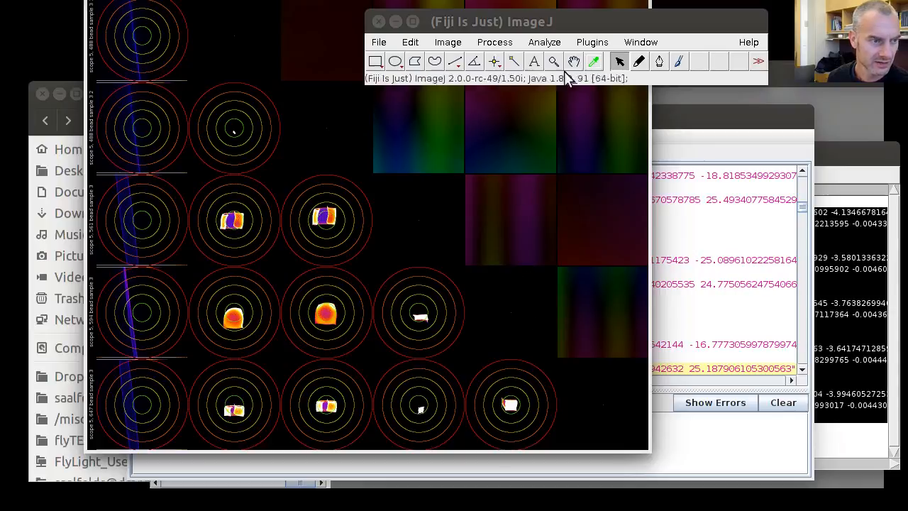
{"action": "left_click_drag", "start_coordinate": [420, 410], "coordinate": [491, 416]}
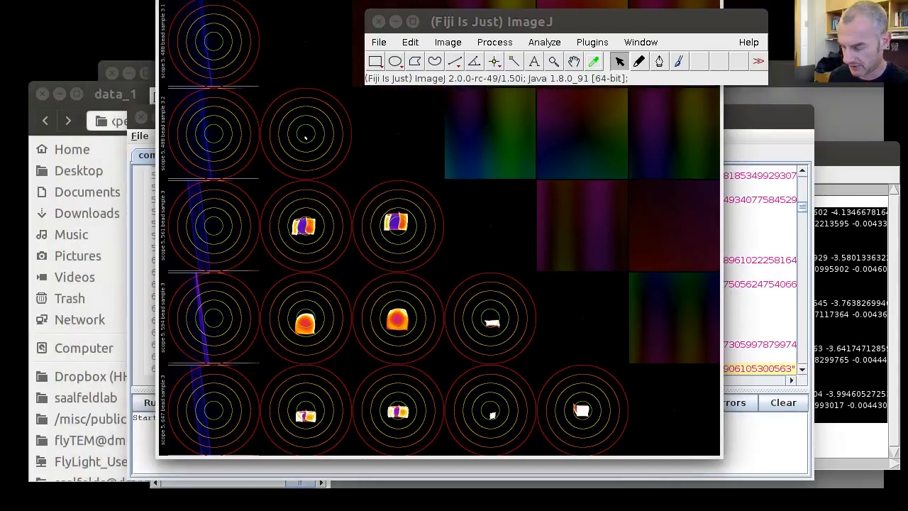
{"action": "key", "text": "minus"}
{"action": "left_click_drag", "start_coordinate": [359, 0], "coordinate": [323, 63]}
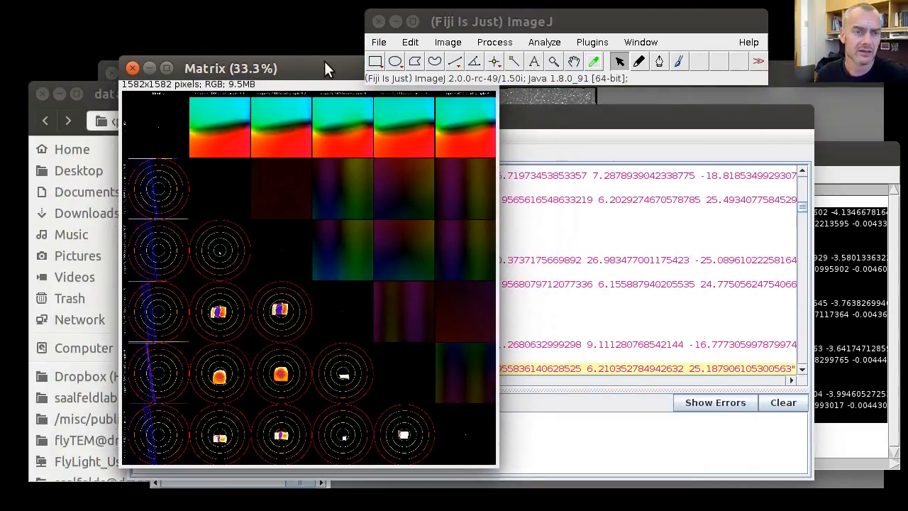